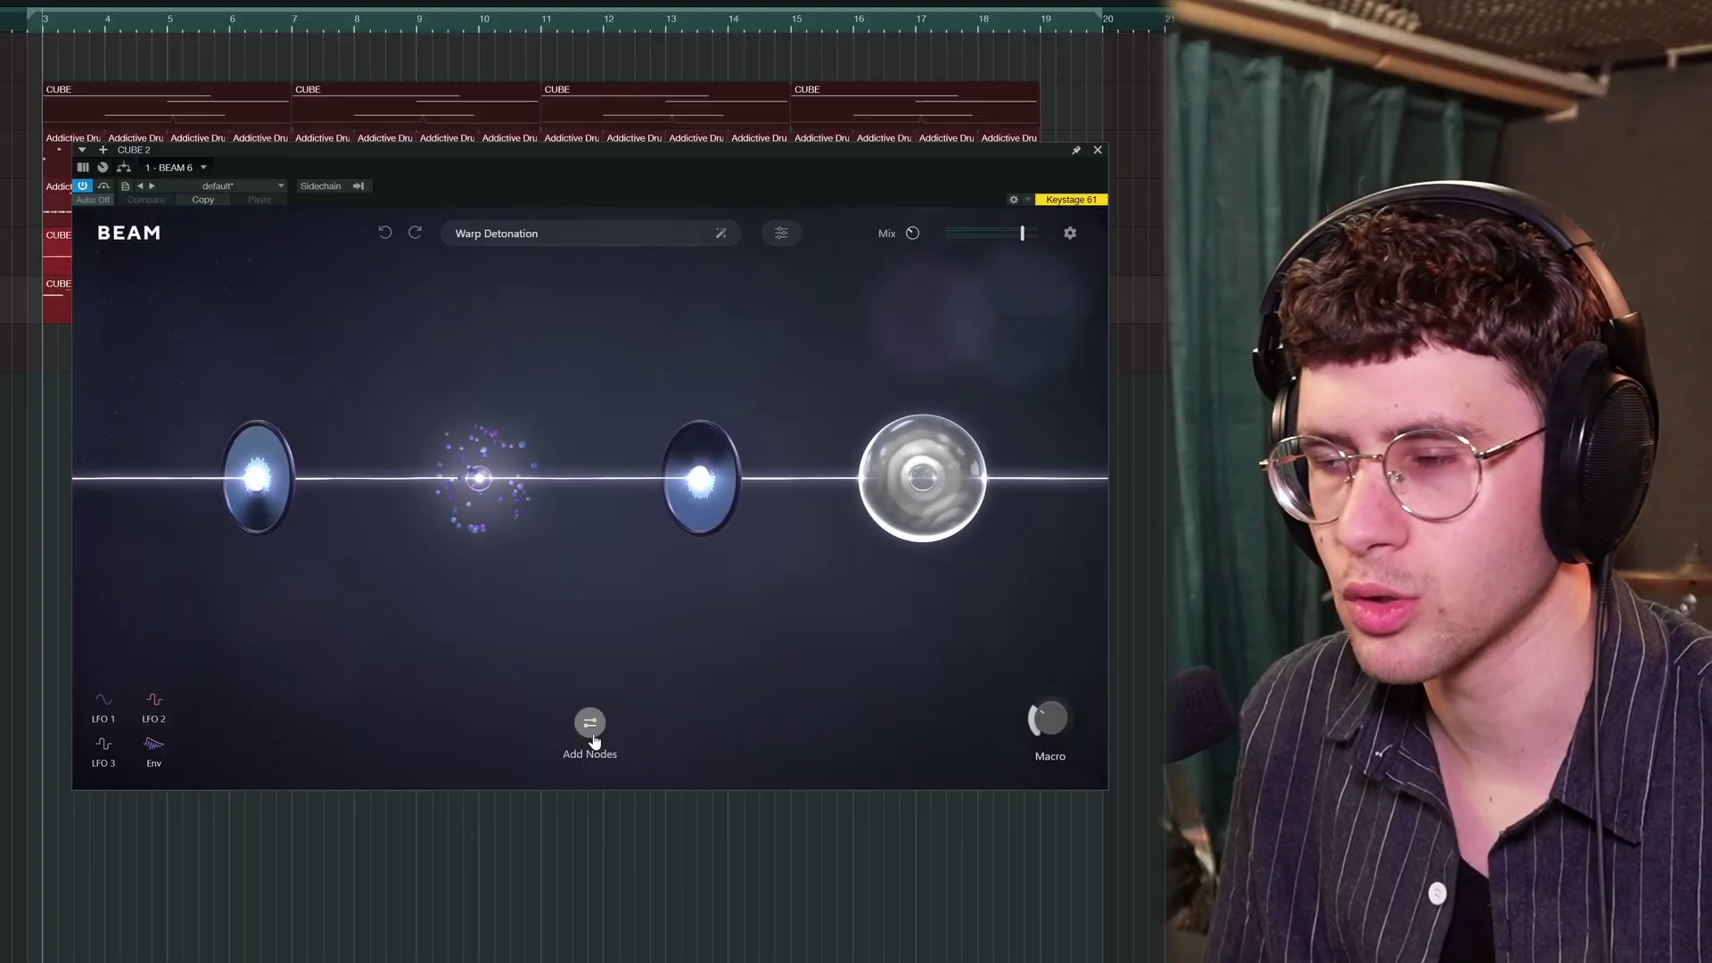
Step: Add a Volt node to the Warp Detonation chain on a parallel path below the first filter
click(589, 724)
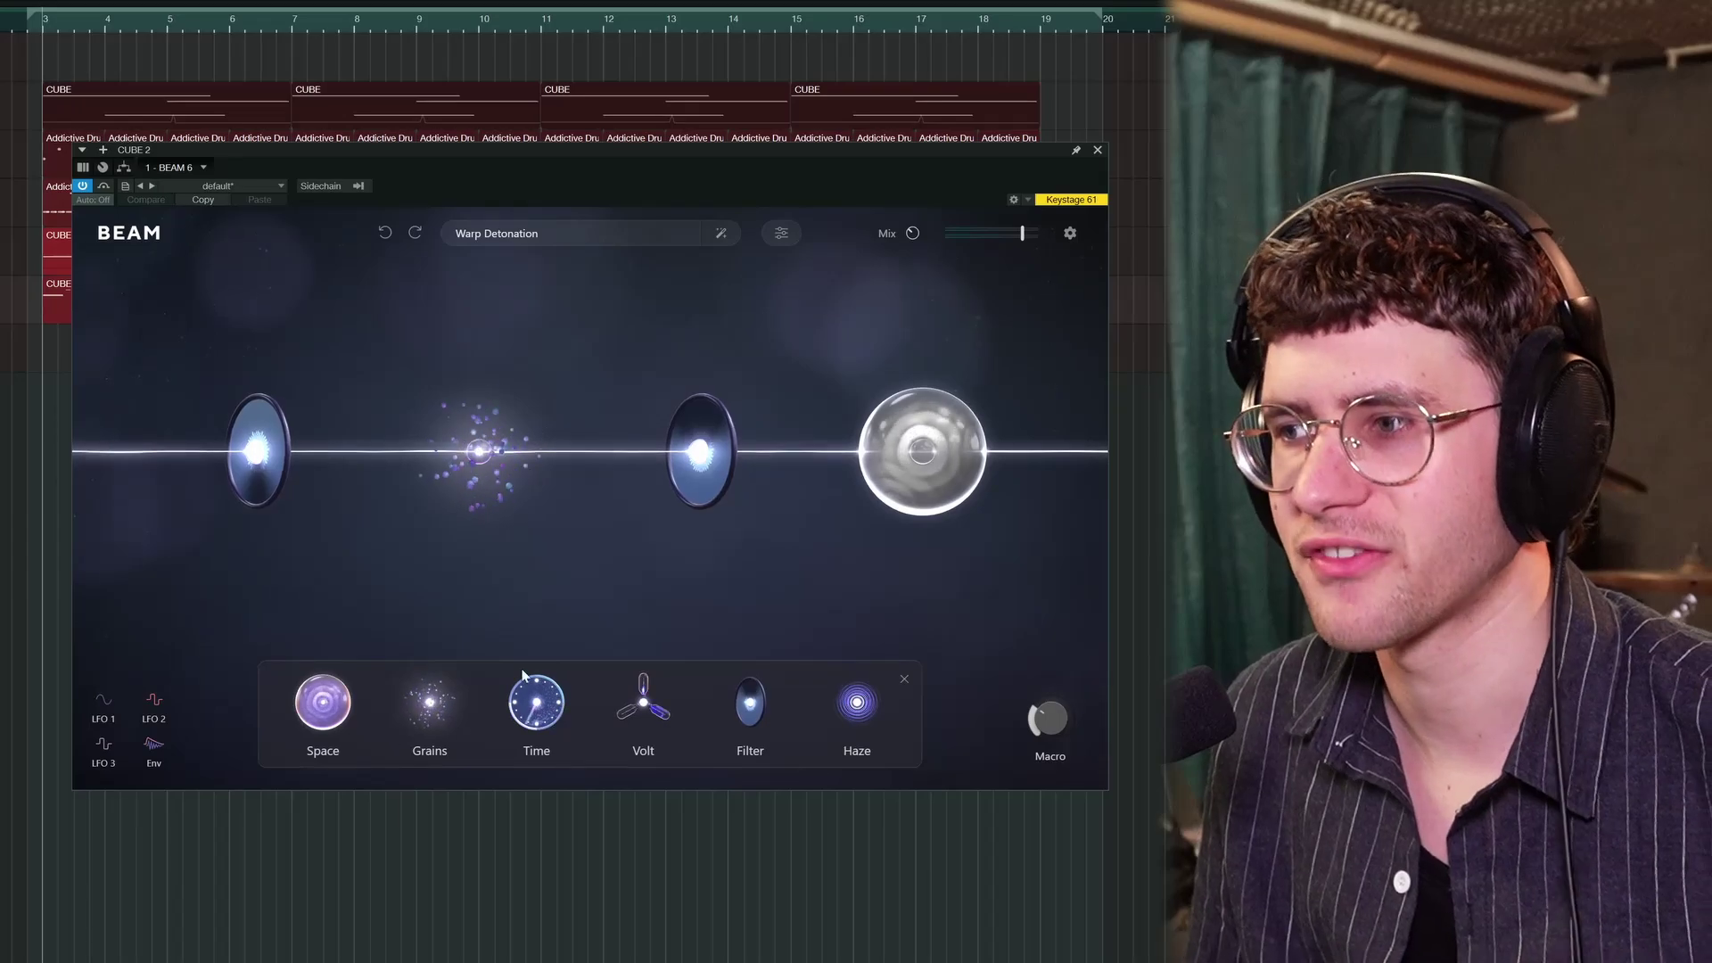
mouse_move(154, 451)
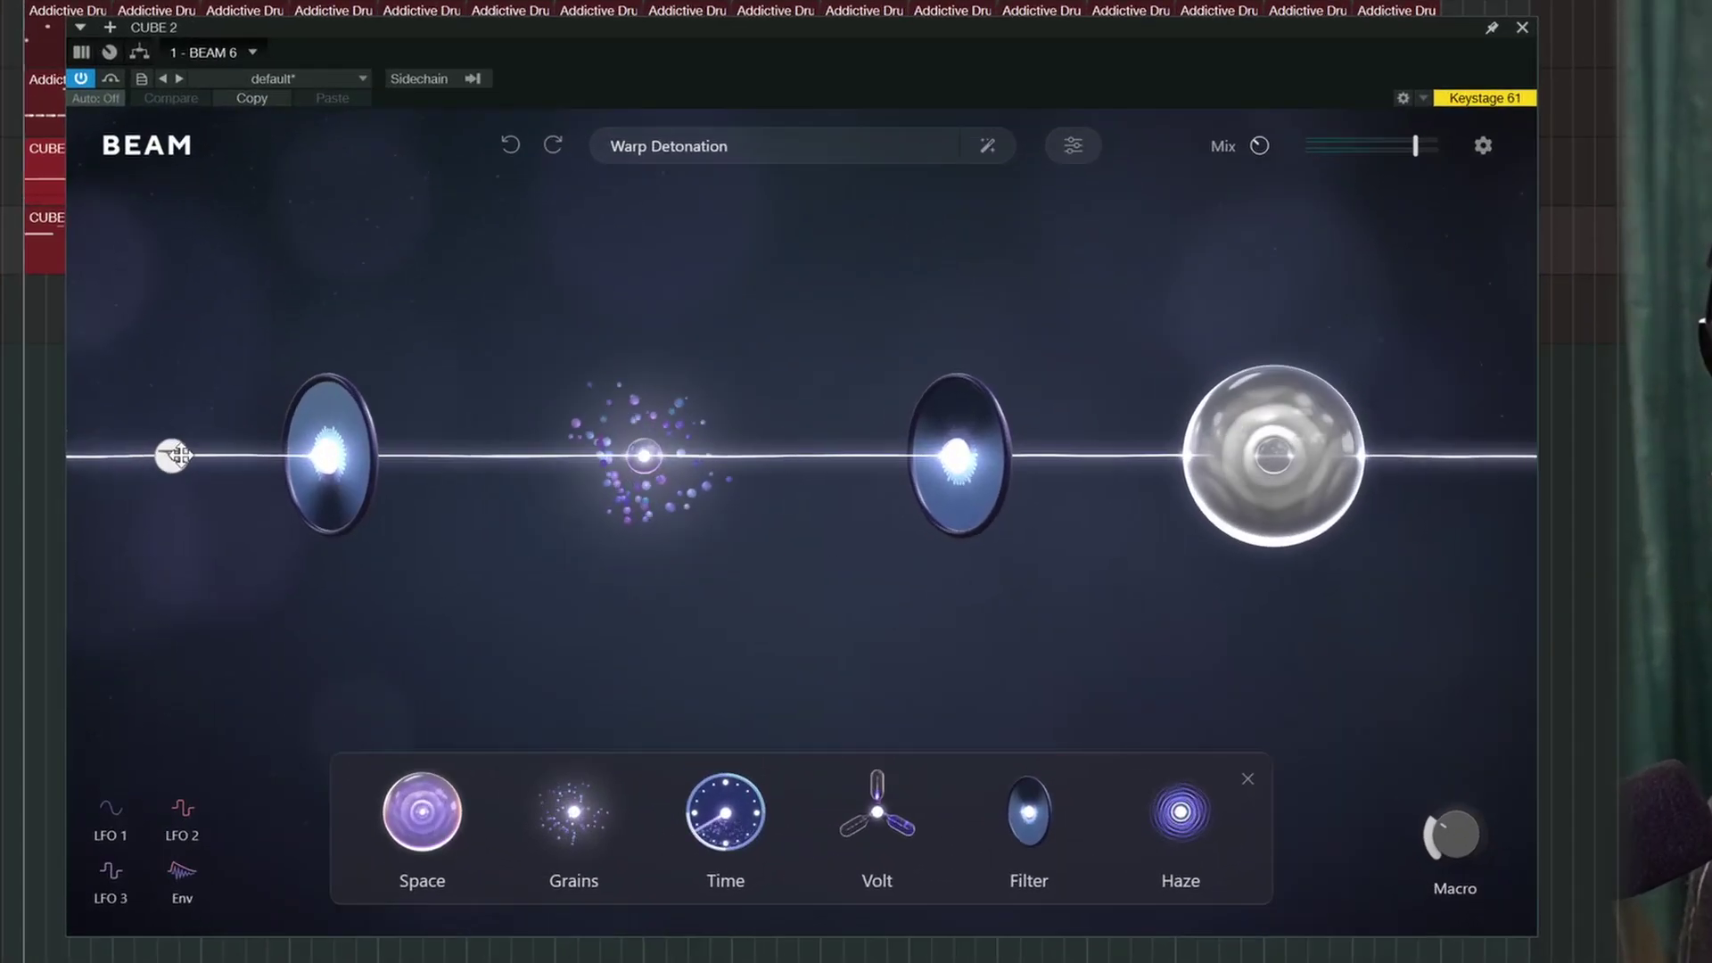
drag(180, 456, 487, 458)
drag(892, 807, 499, 564)
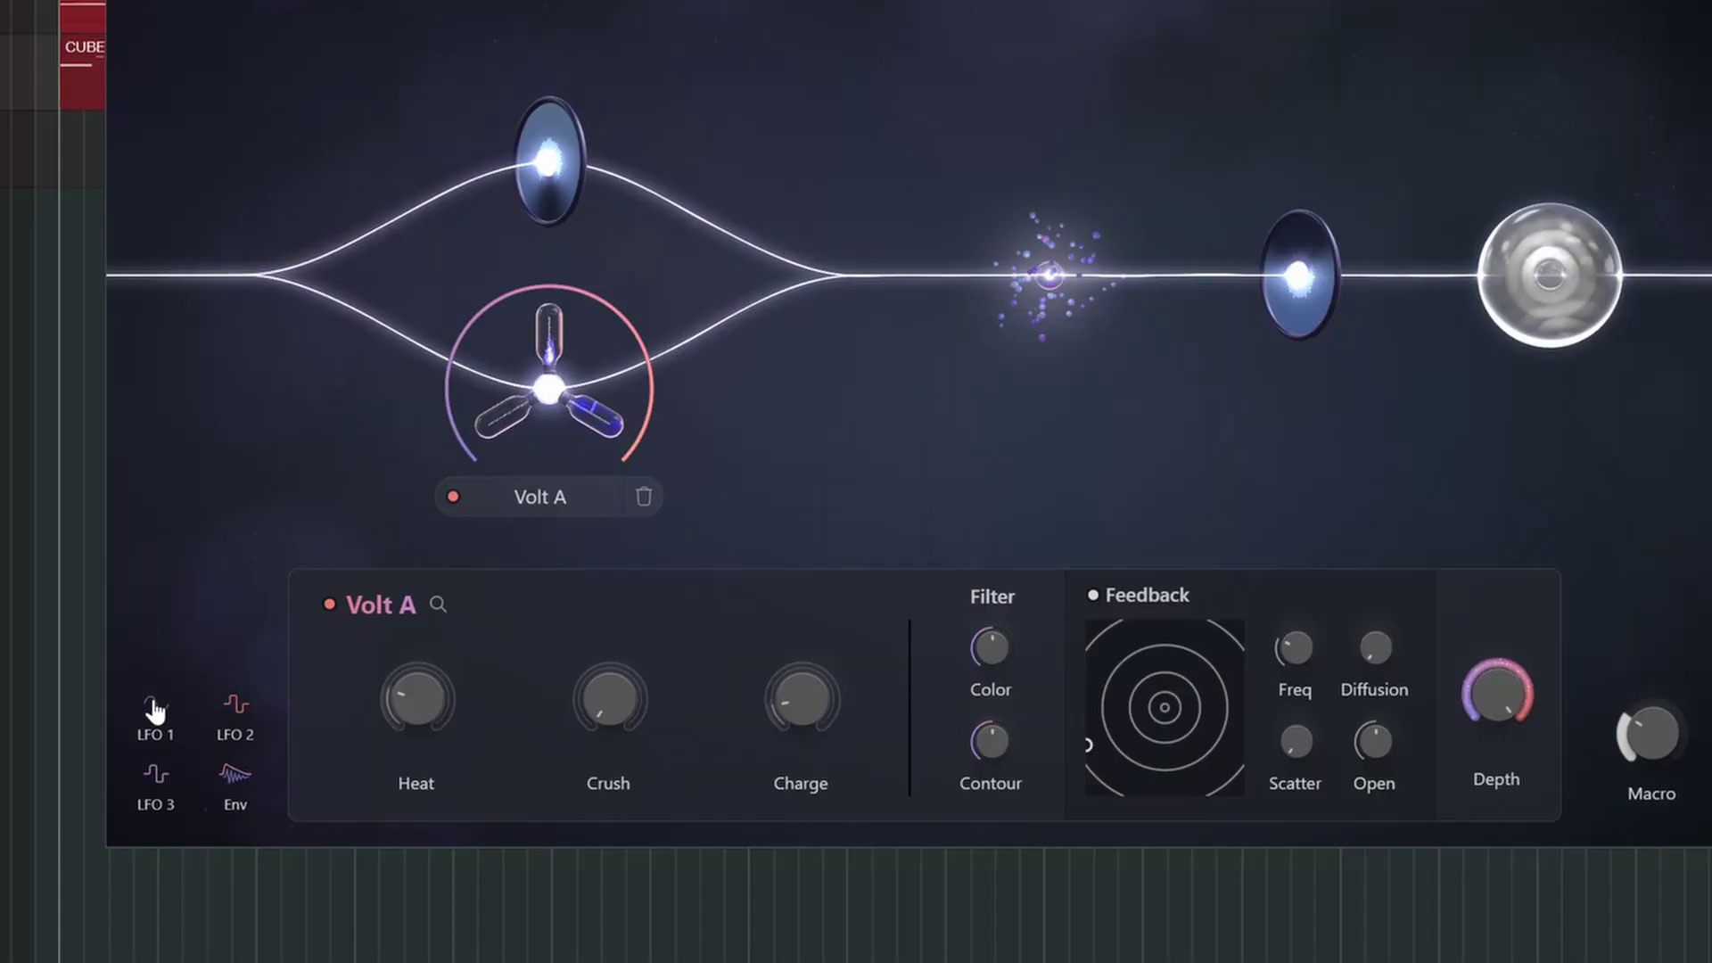
Step: Assign LFO 1 to Volt A's Heat and browse the LFO 1 shape library
mouse_move(154, 711)
mouse_down()
mouse_move(241, 803)
mouse_move(413, 711)
mouse_up()
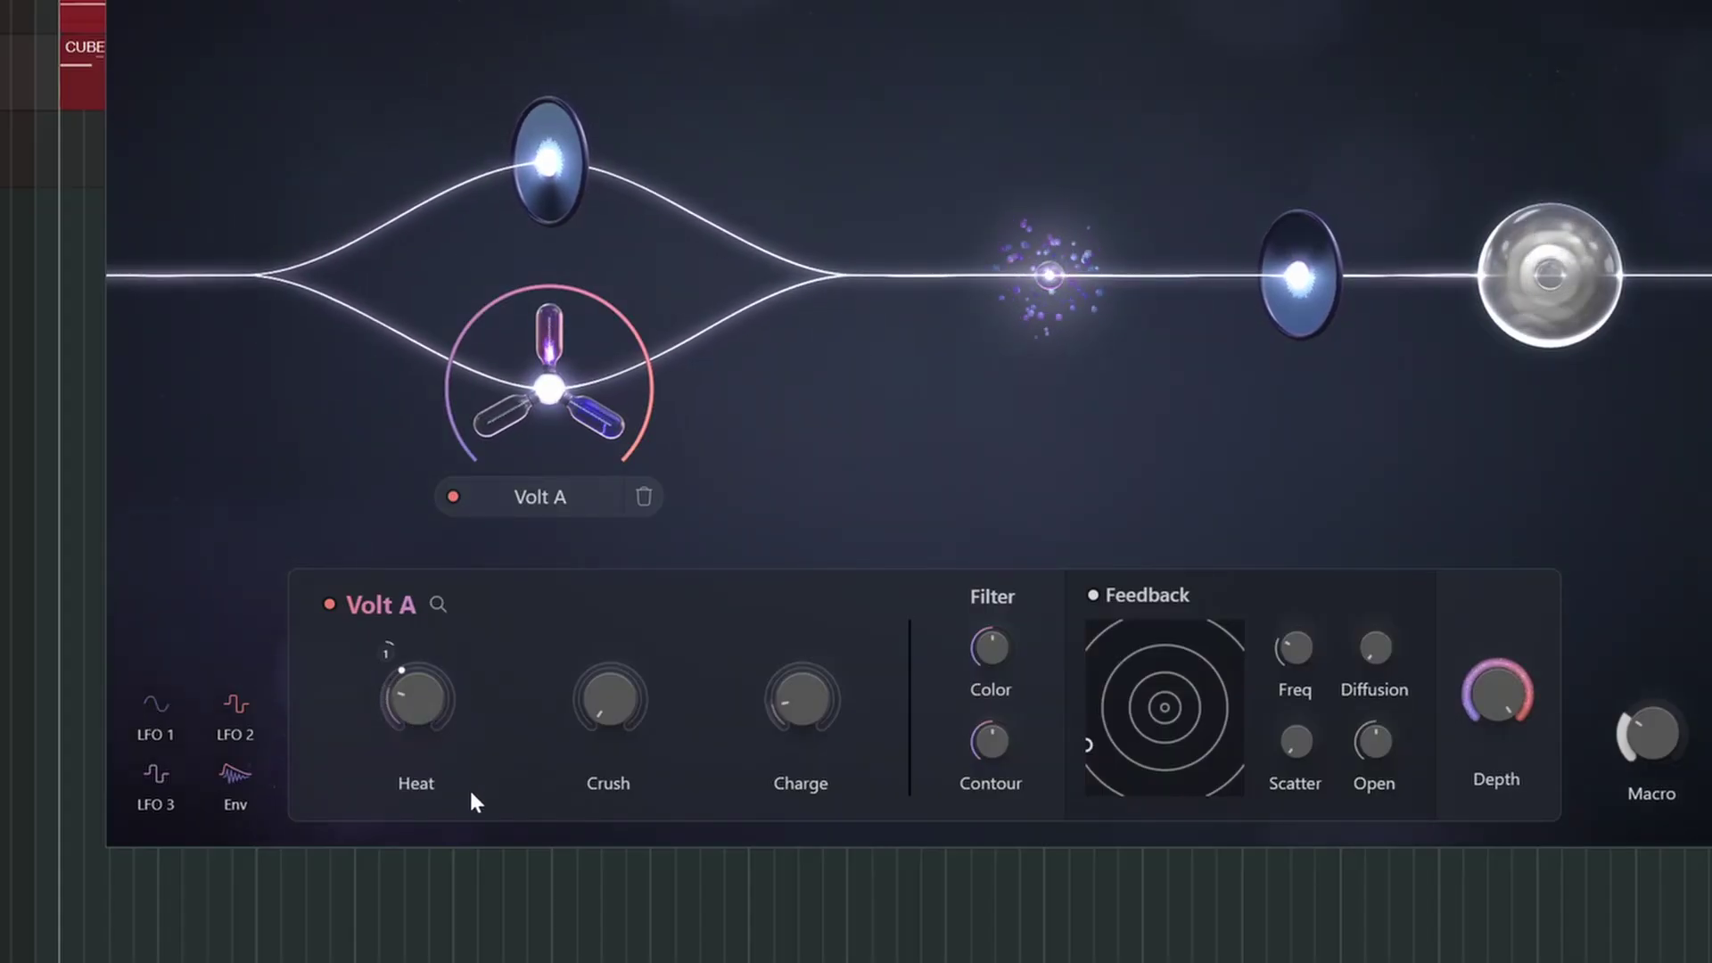
click(186, 401)
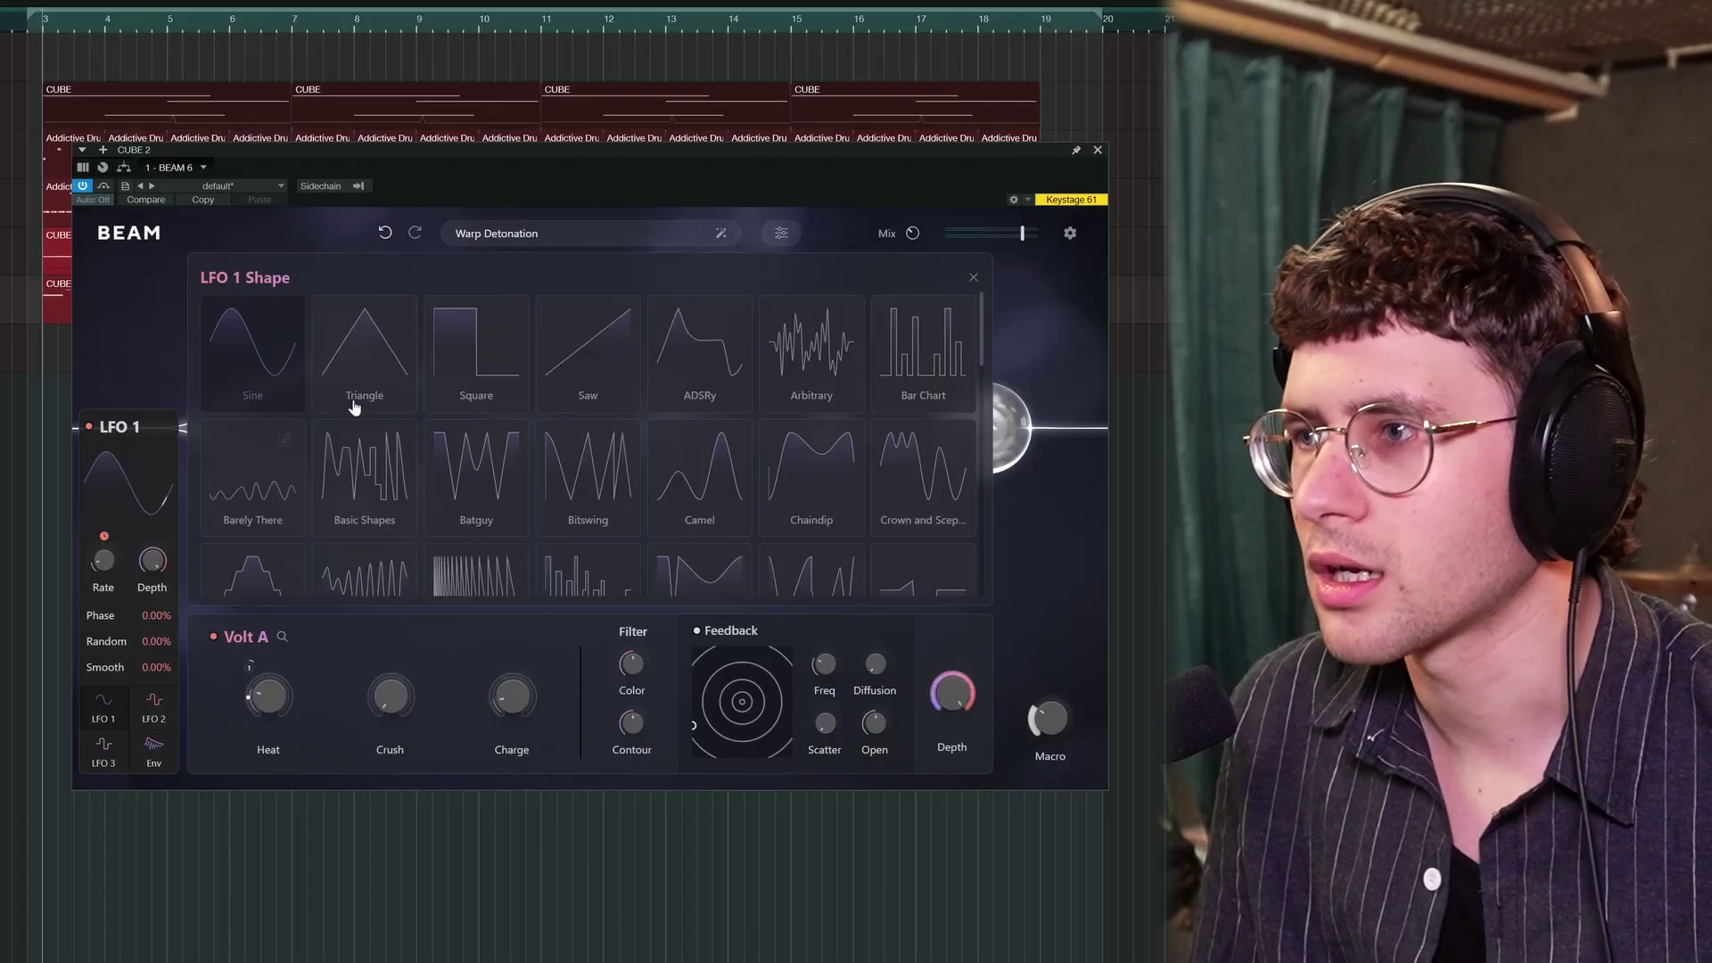
scroll(478, 431, down, 5)
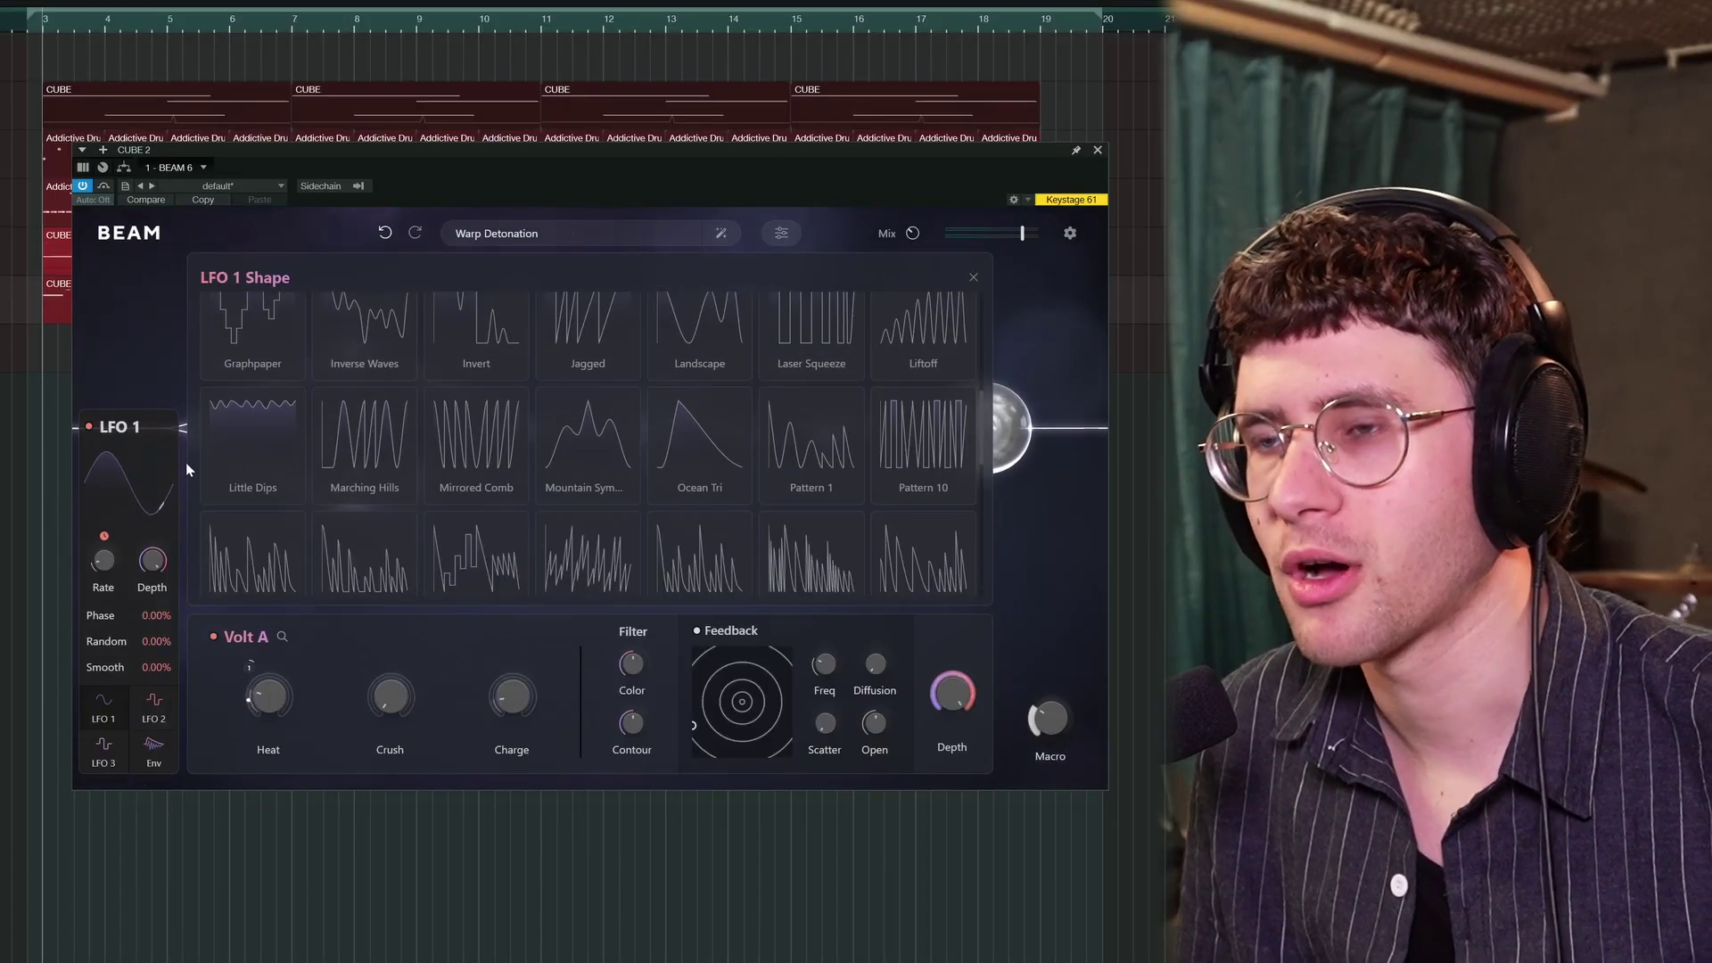
scroll(321, 489, up, 5)
click(278, 325)
drag(575, 505, 624, 322)
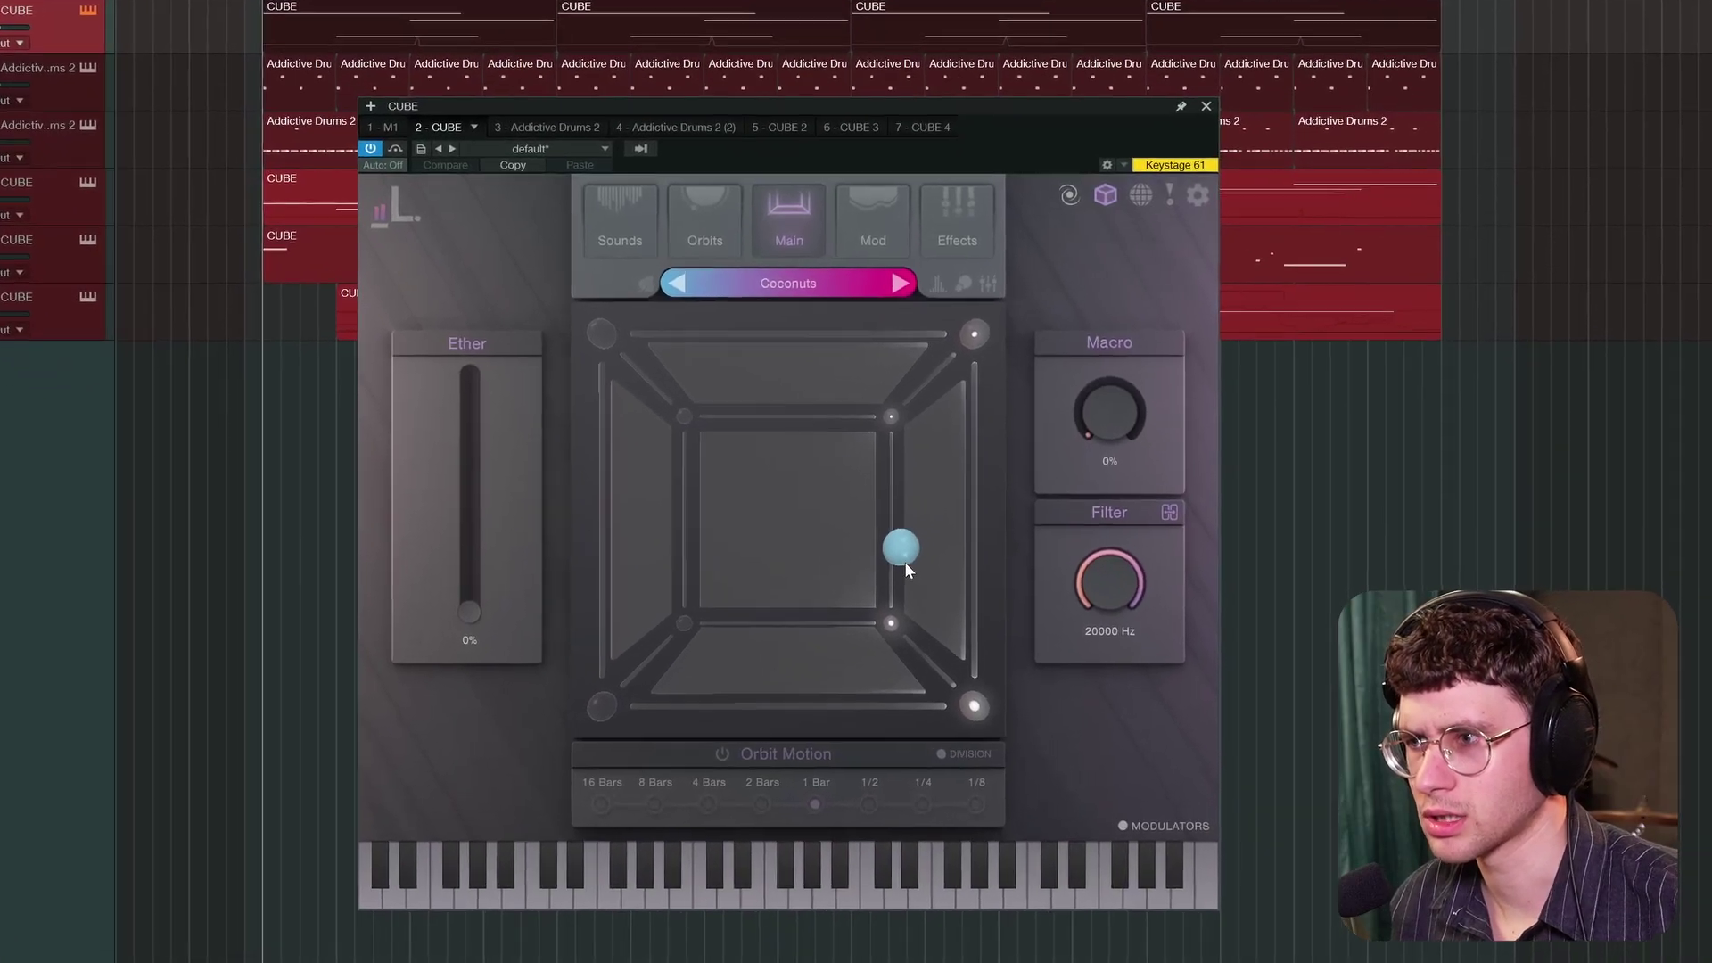
Step: Move the orb of the Coconuts preset toward the cube's lower right edge and play the project
drag(977, 604, 883, 553)
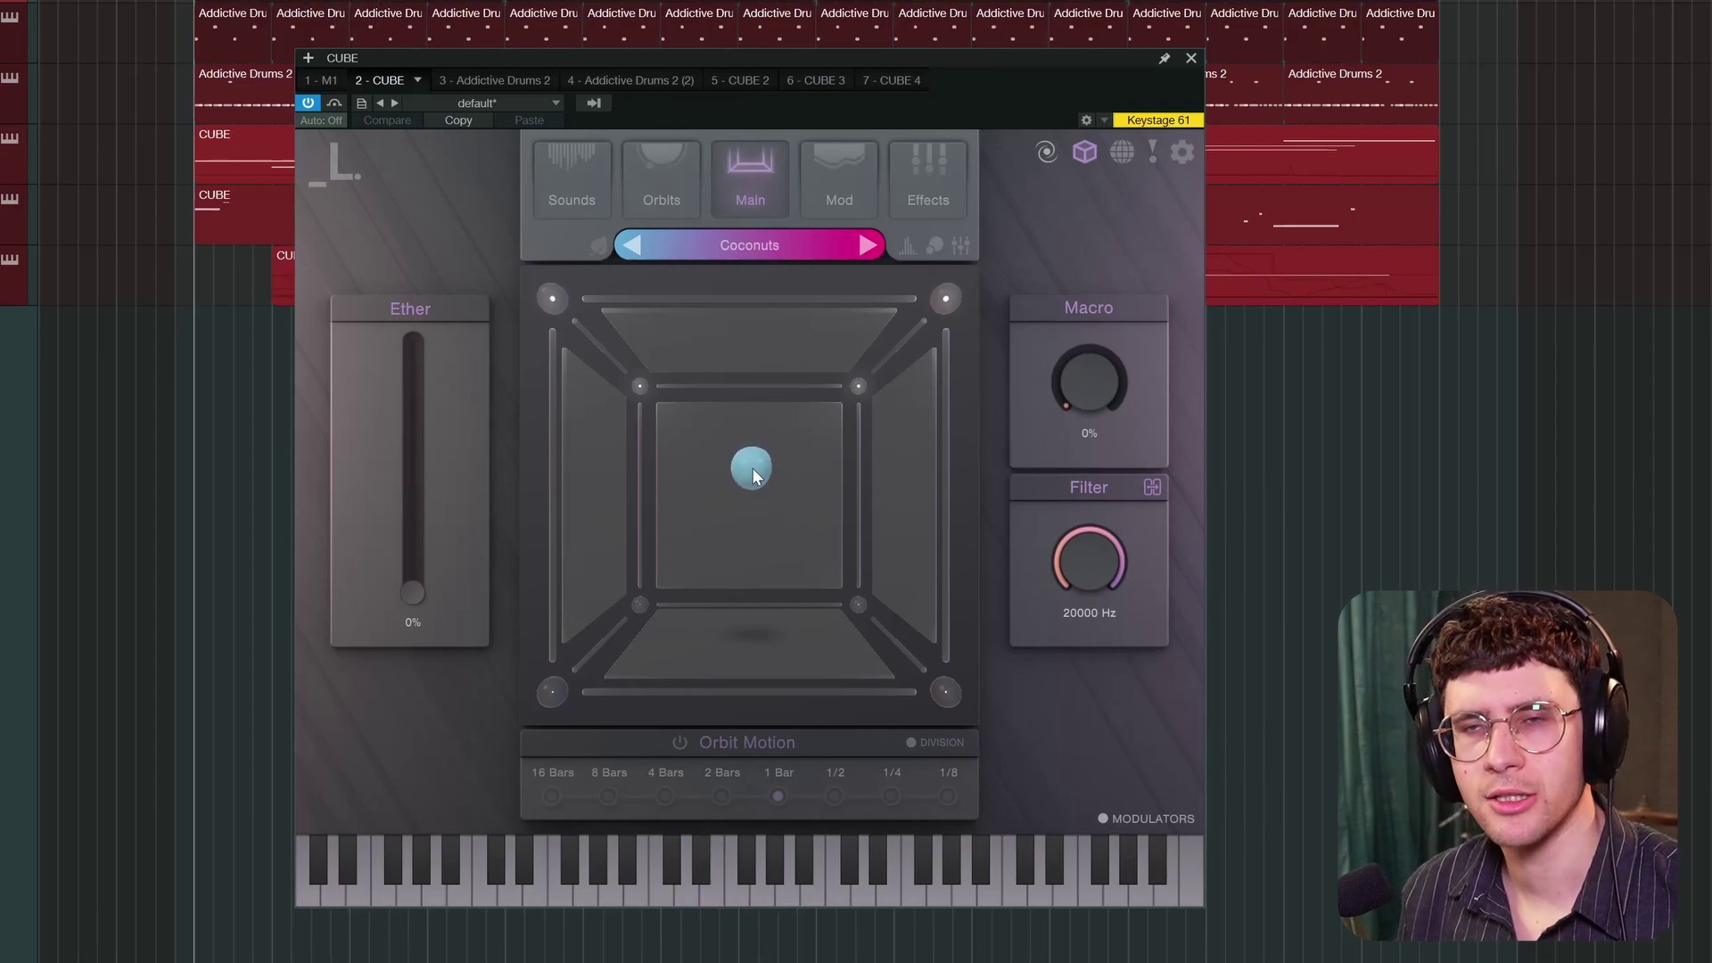
drag(751, 468, 849, 510)
key(space)
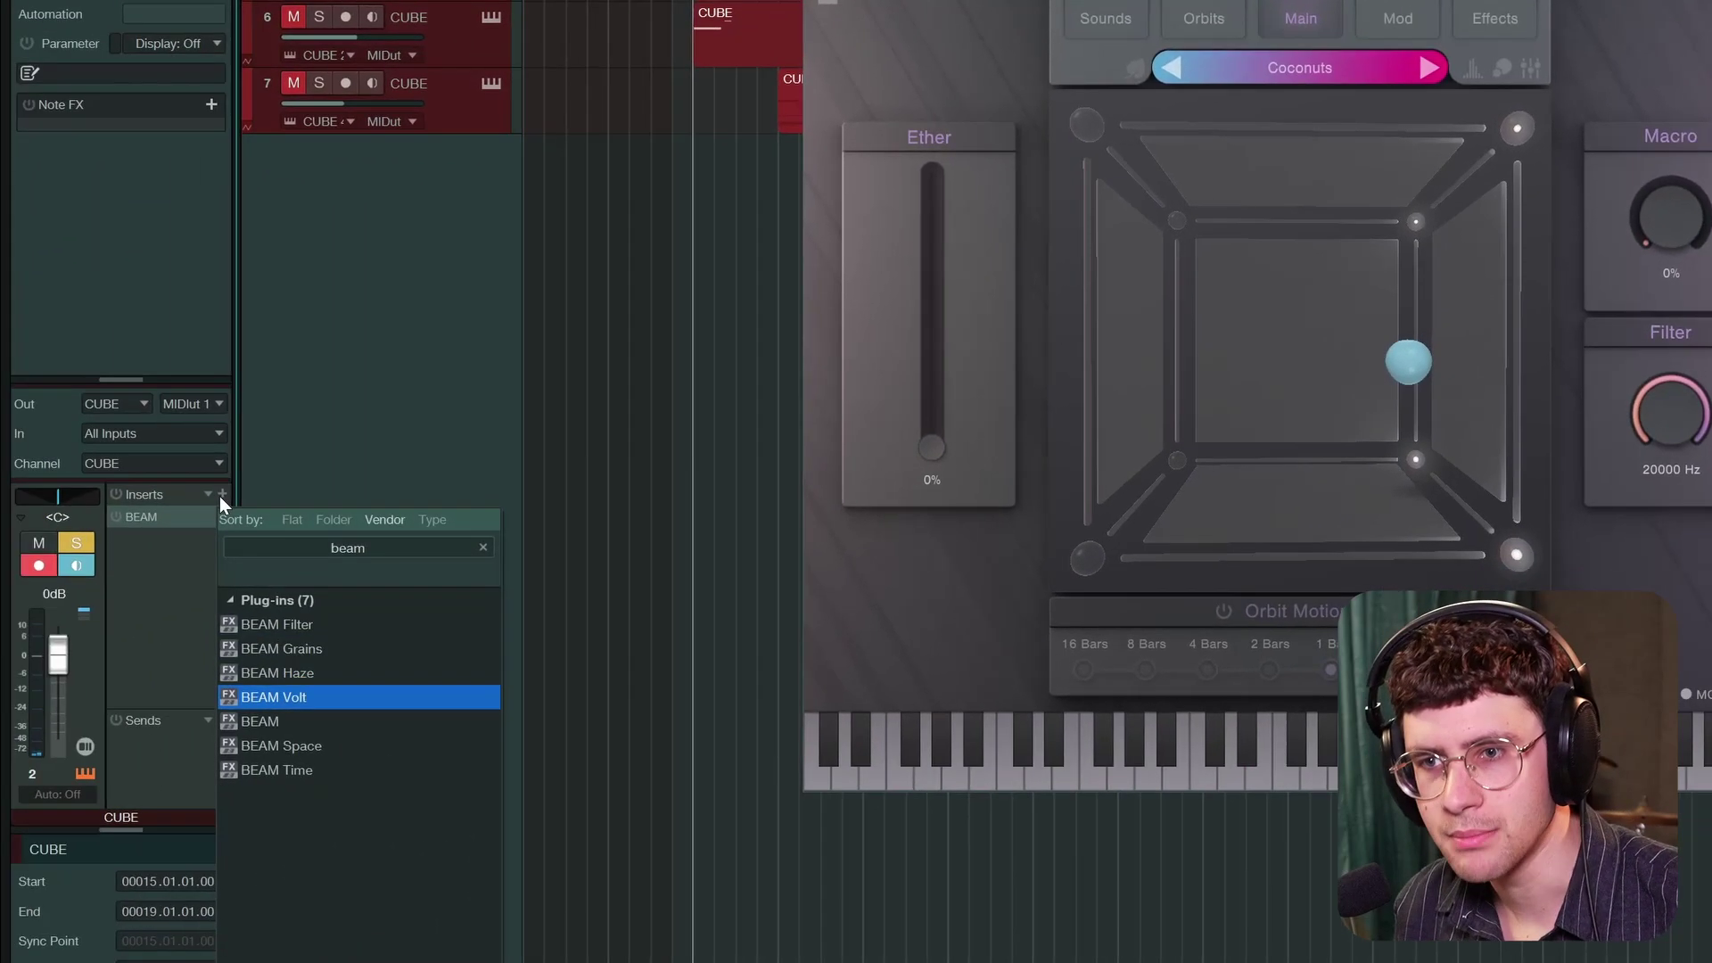
Step: Insert the full BEAM effect on the CUBE track and inspect its default Grains A and Space nodes
key(Down)
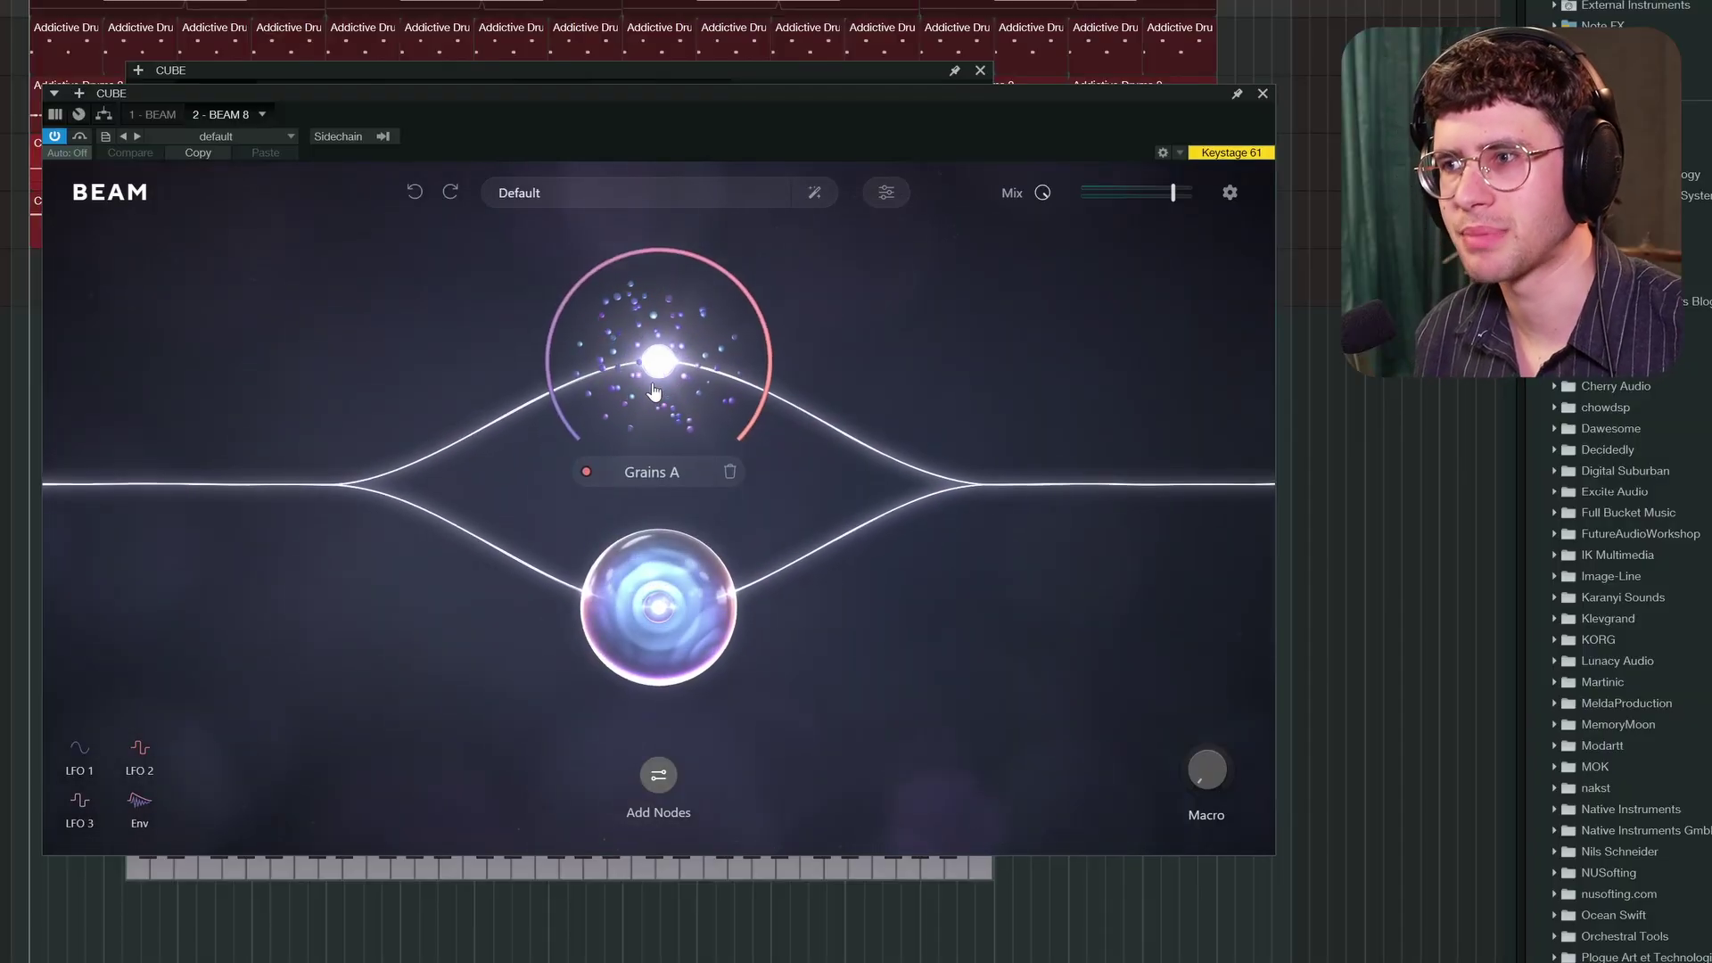
click(712, 370)
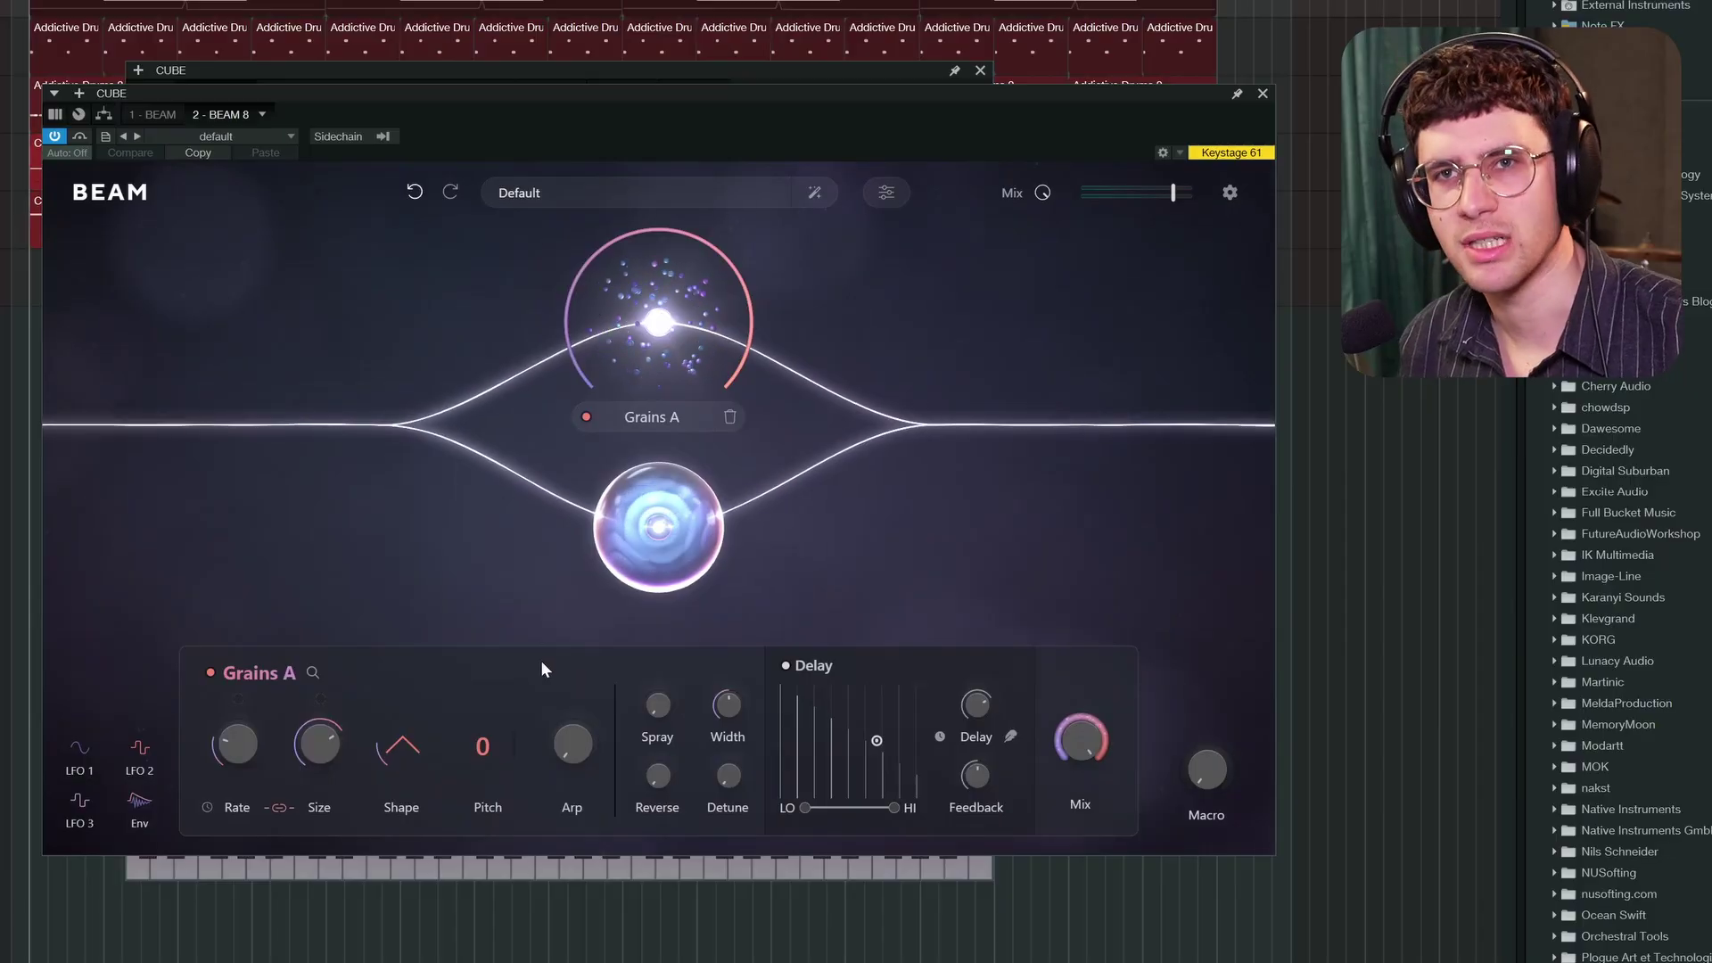
click(642, 521)
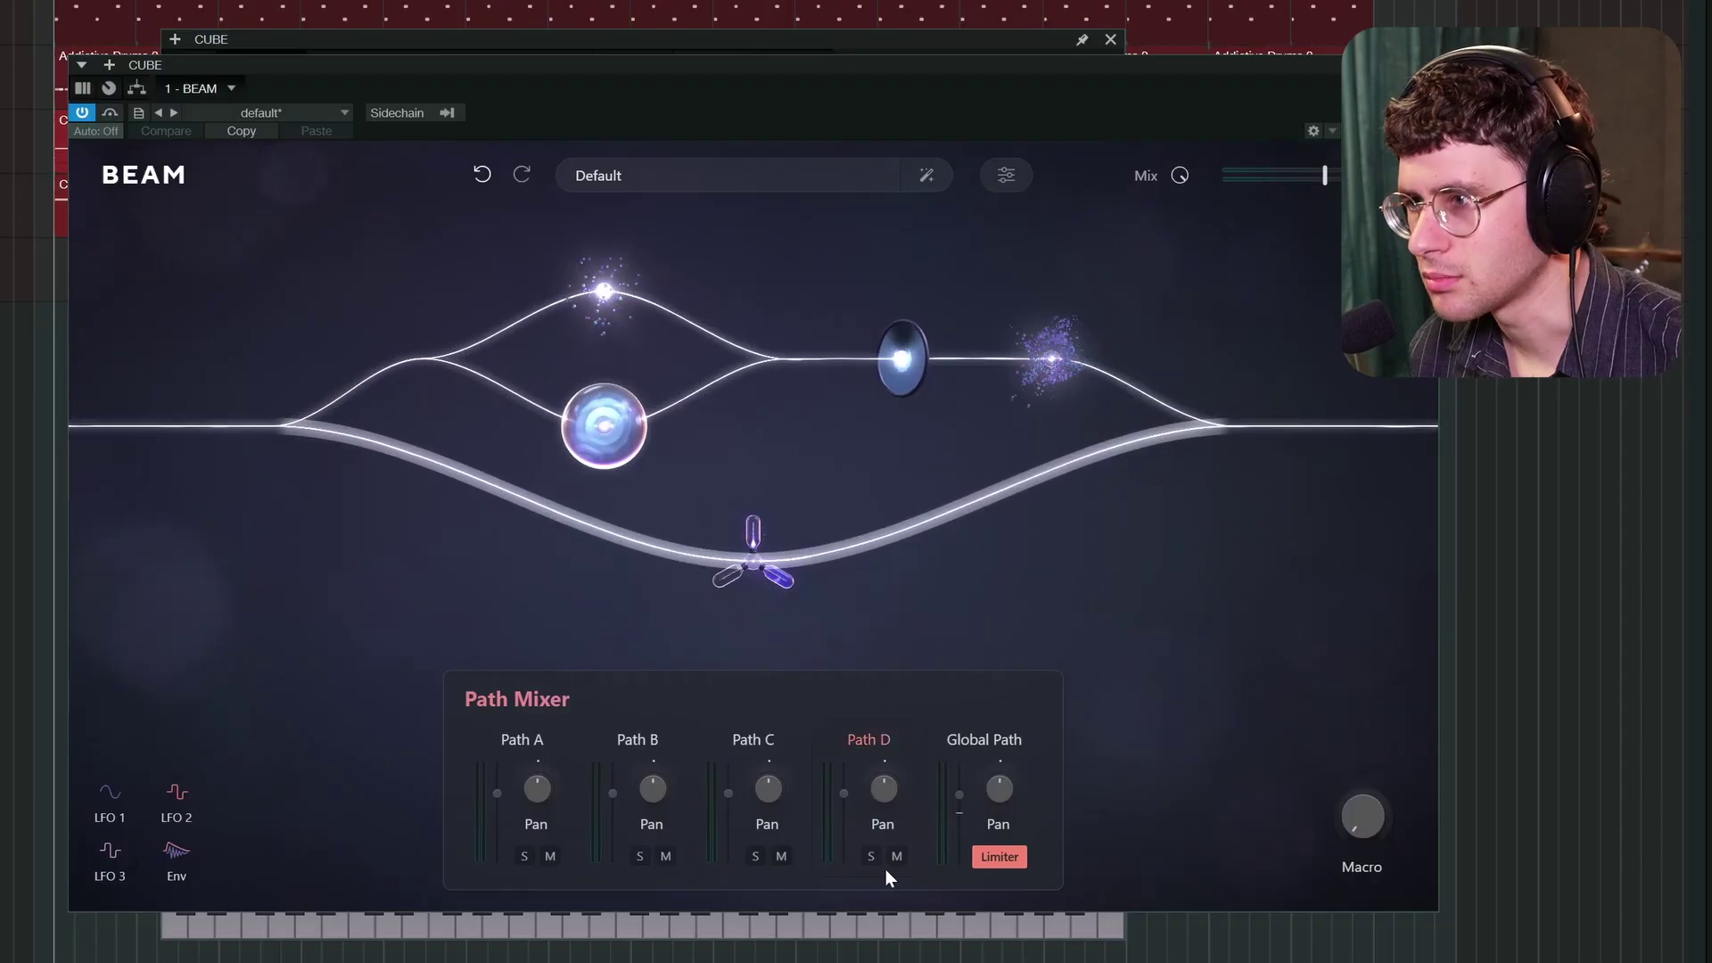
Step: Mute Path D in the Path Mixer and open LFO 3, the modulator of Filter A's Cutoff
click(896, 856)
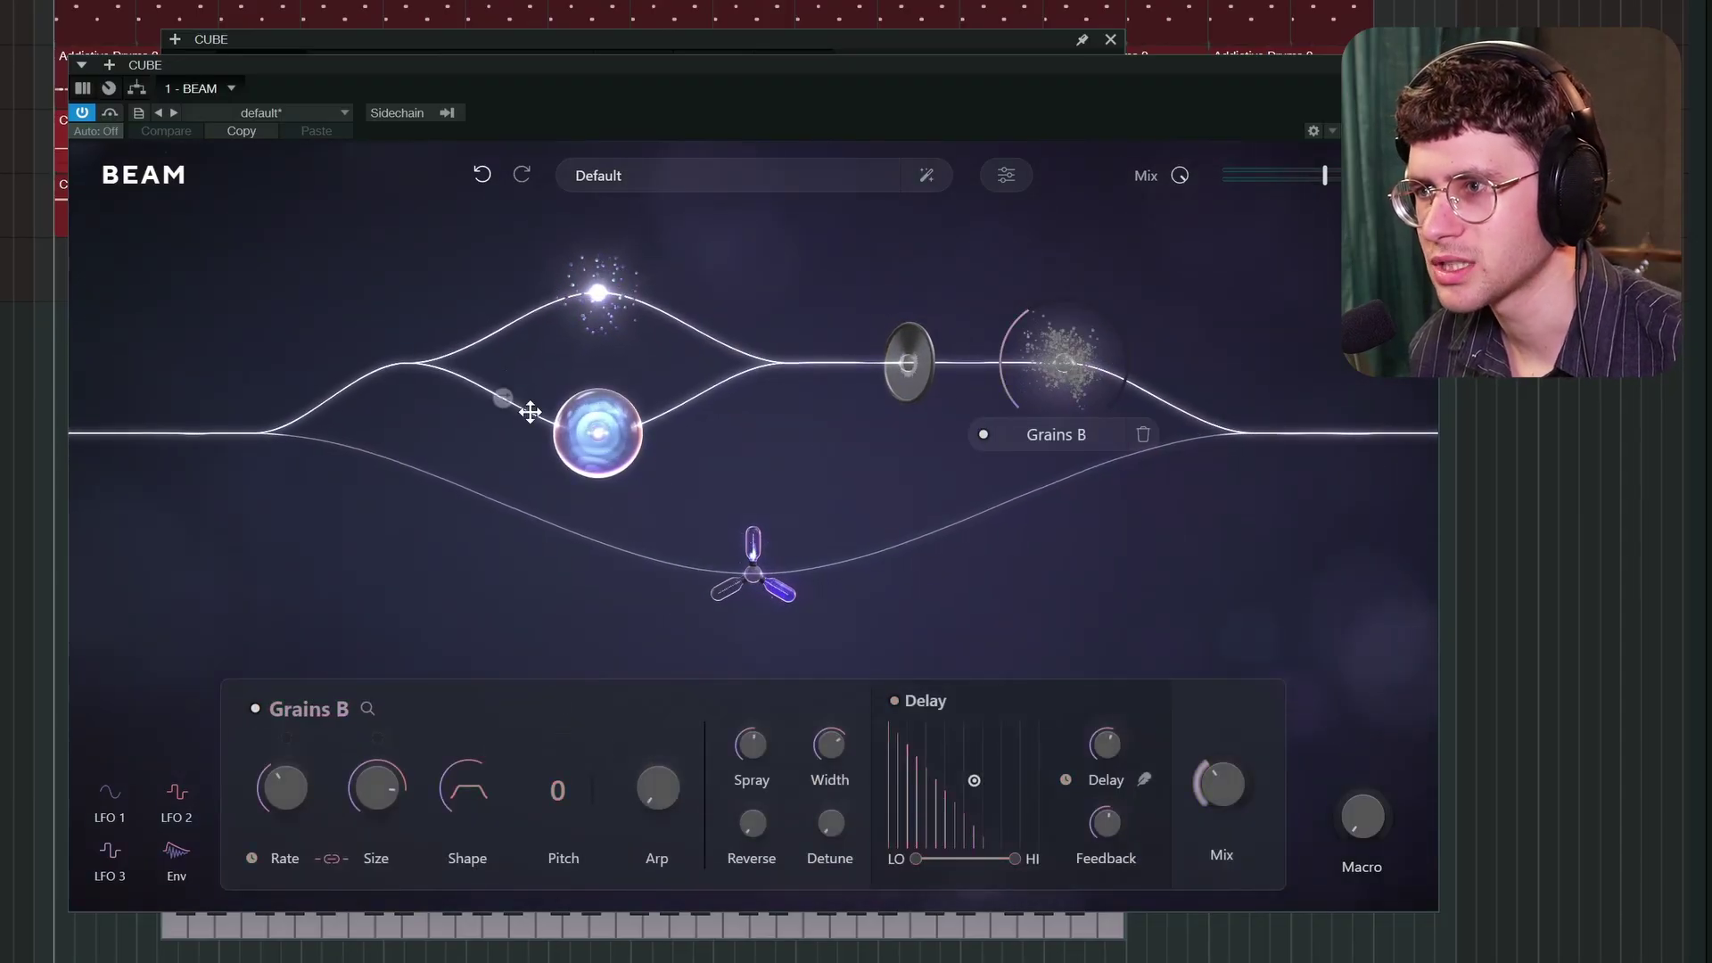
click(921, 359)
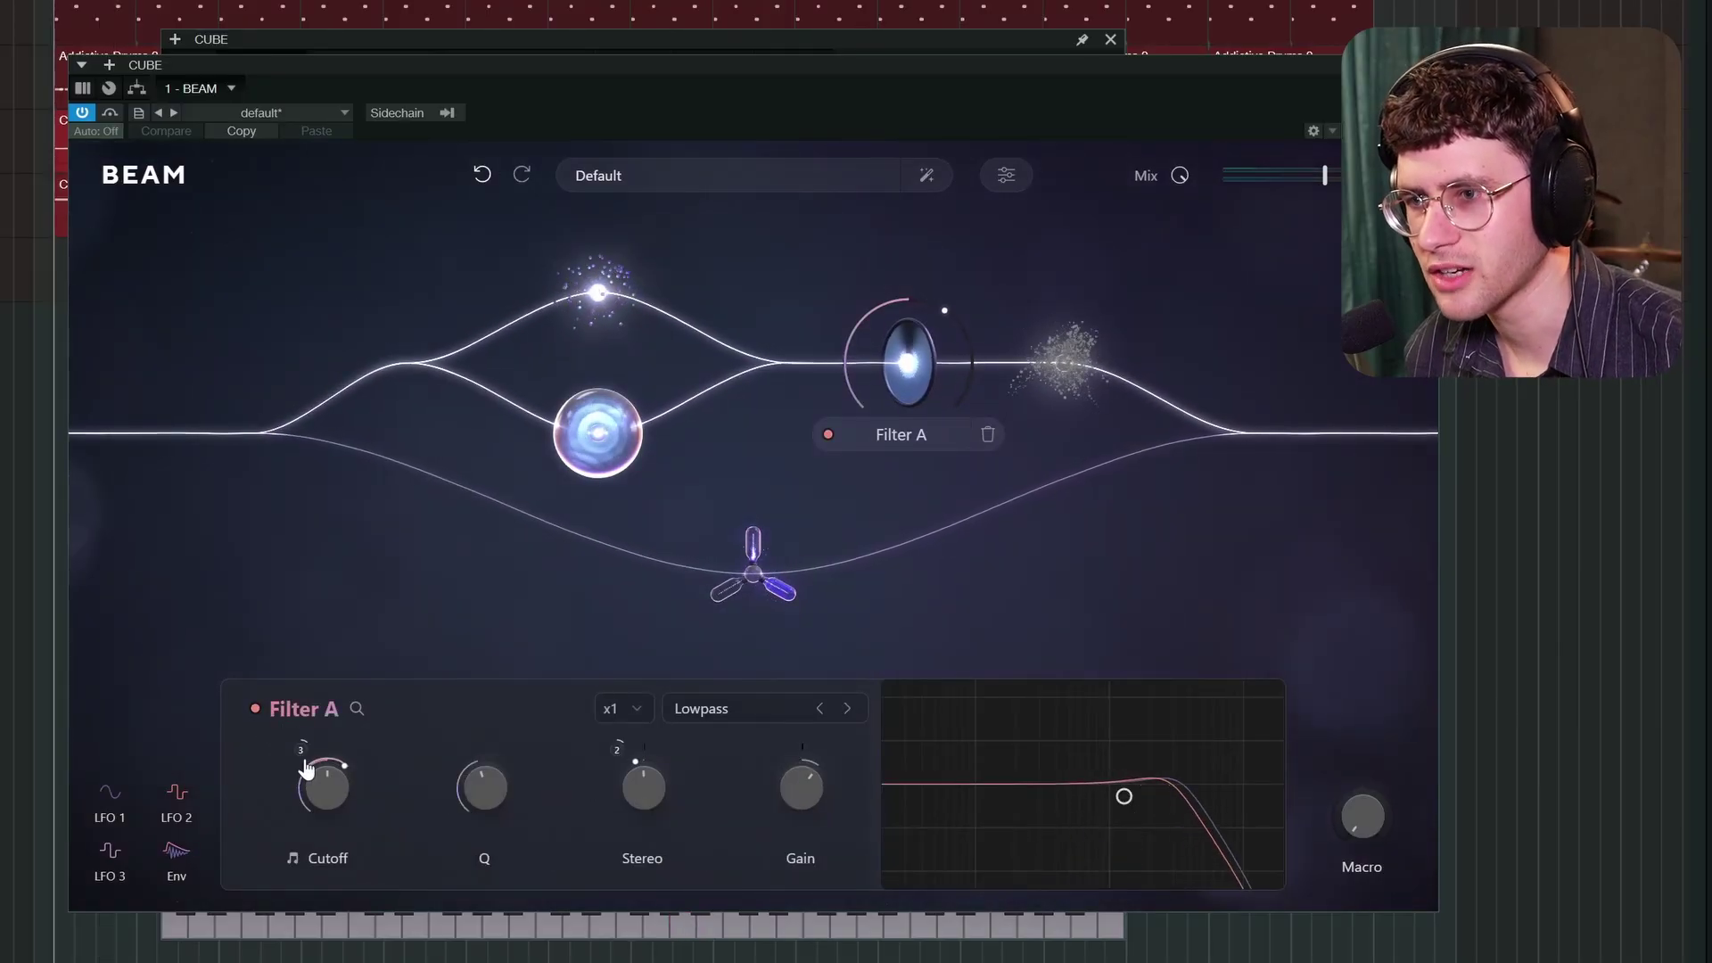
click(116, 869)
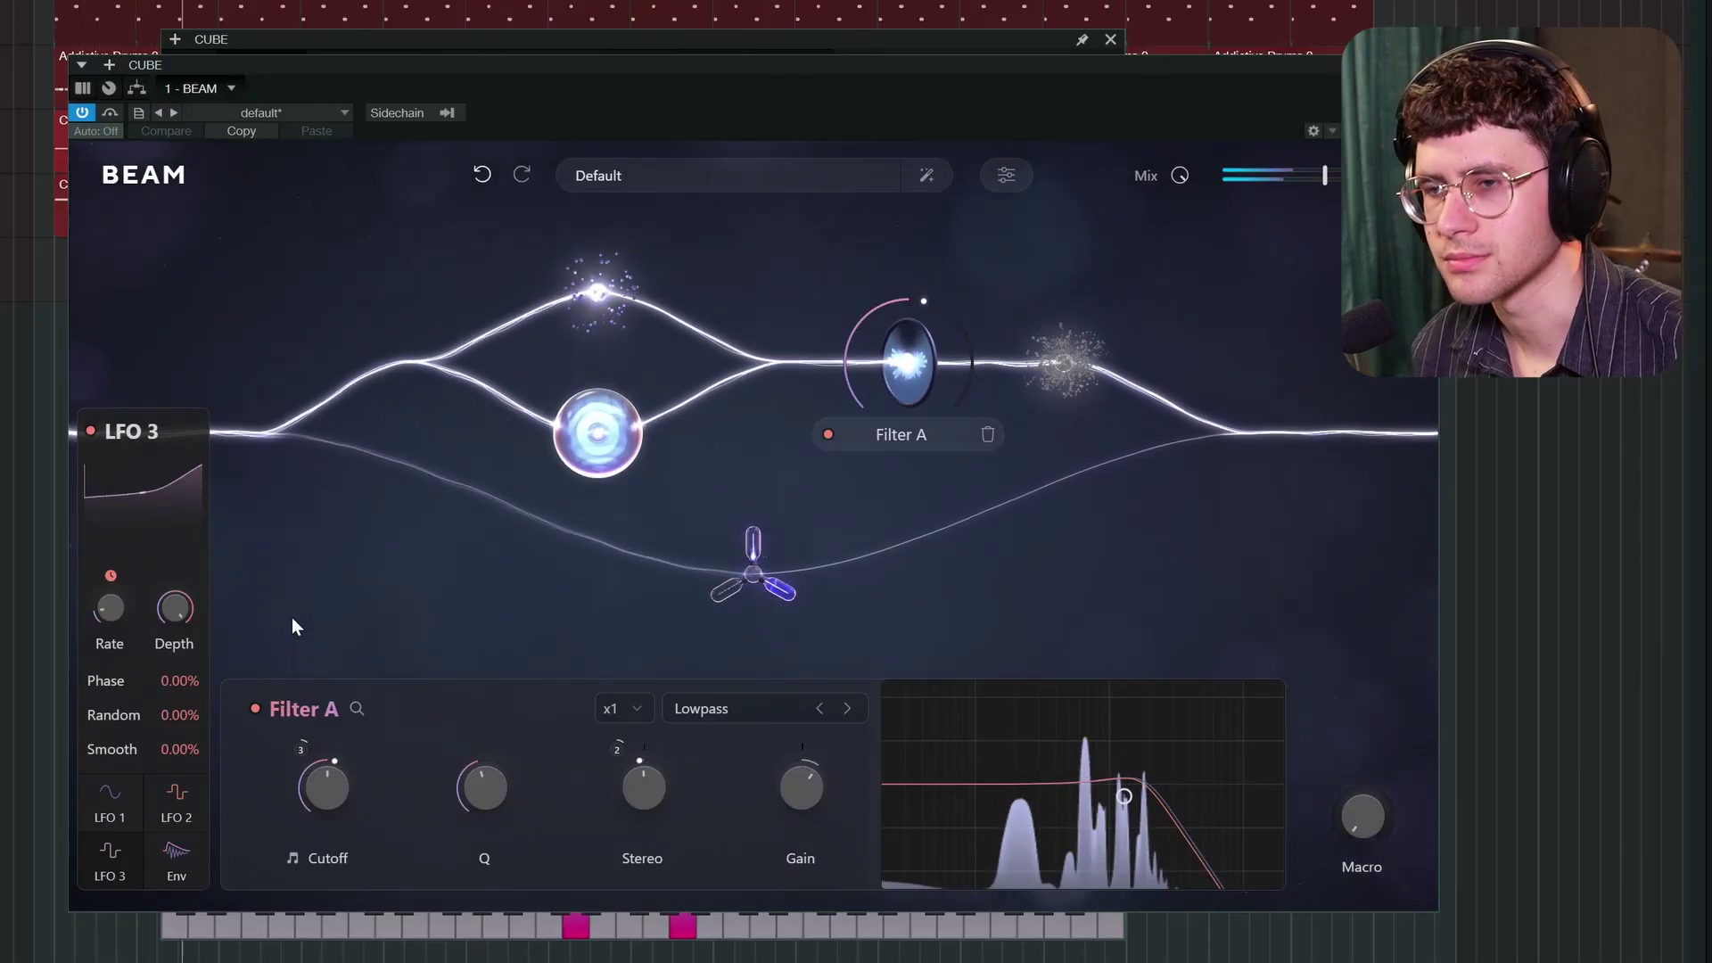
click(175, 480)
click(57, 532)
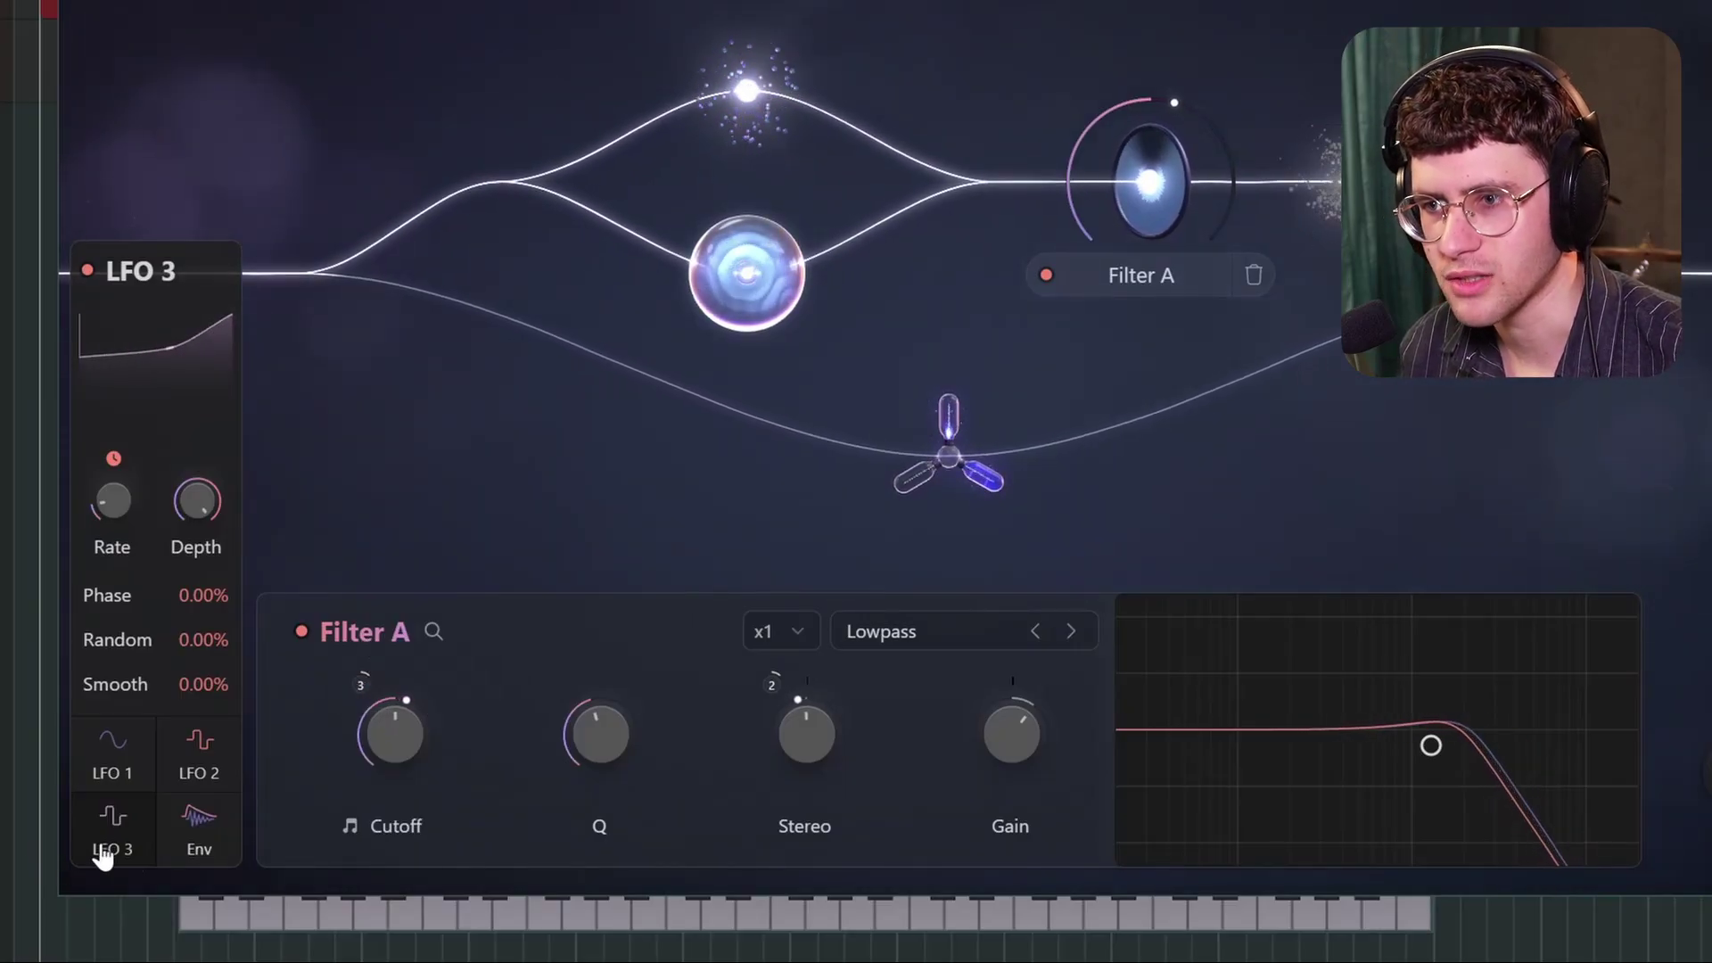
Step: Open LFO 2, the modulator of Filter A's Stereo, and examine how it moves the filter's stereo setting
mouse_move(370, 741)
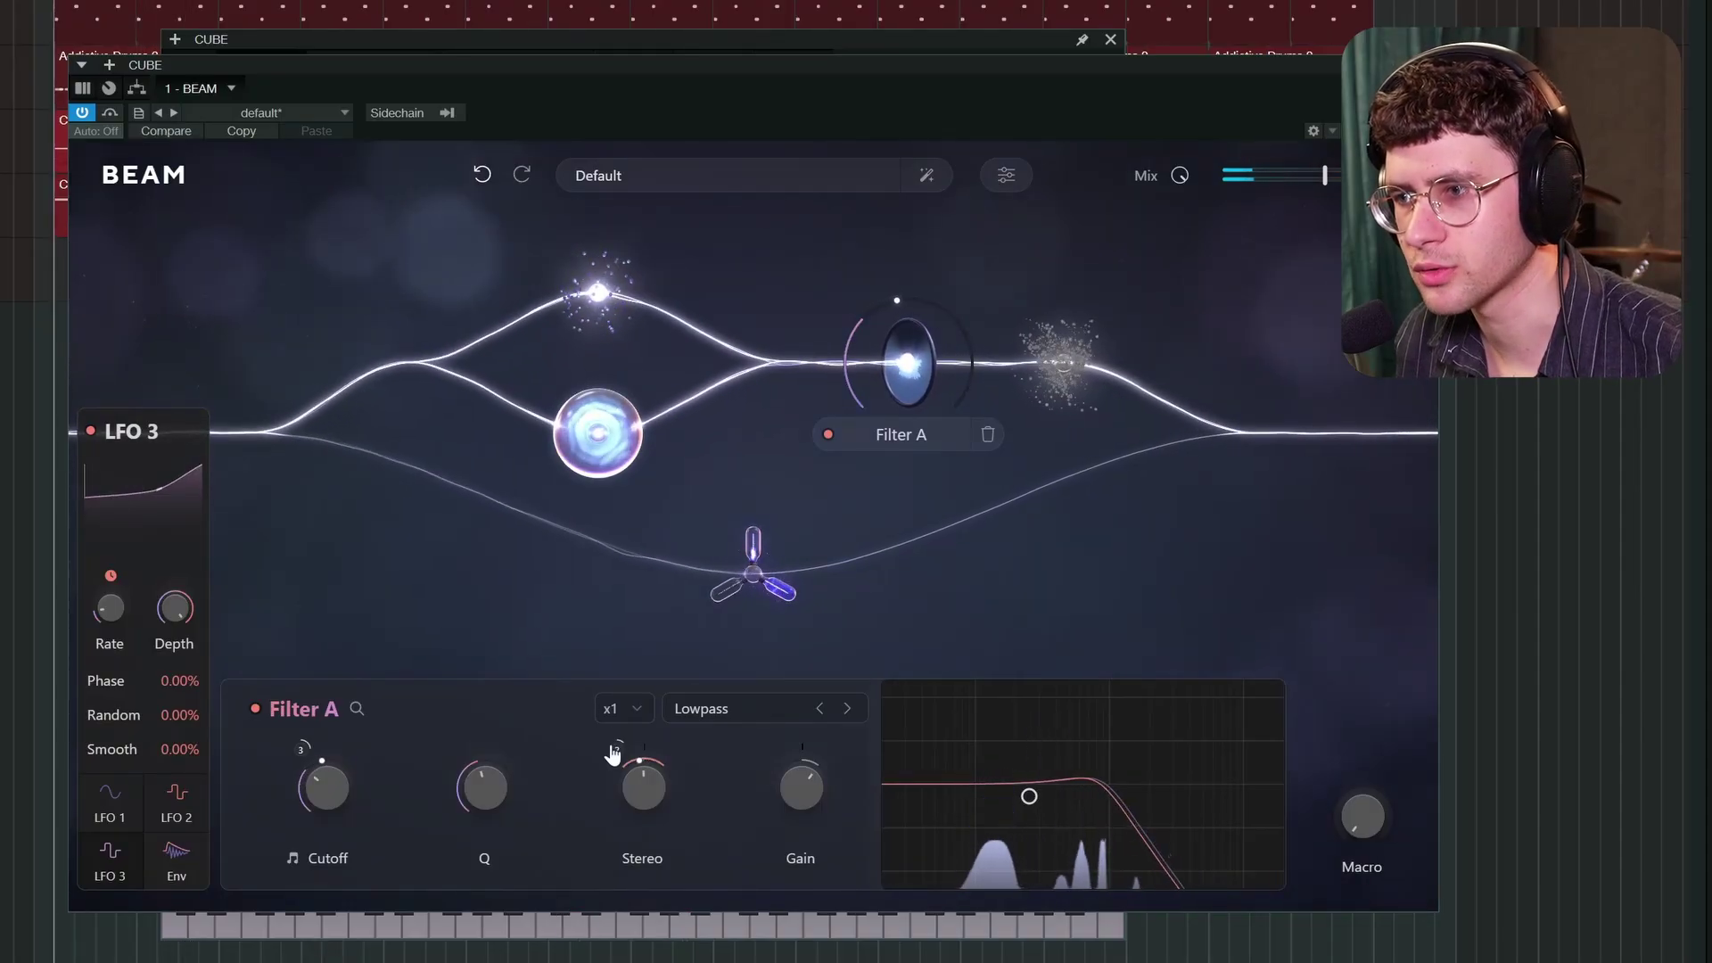
click(616, 749)
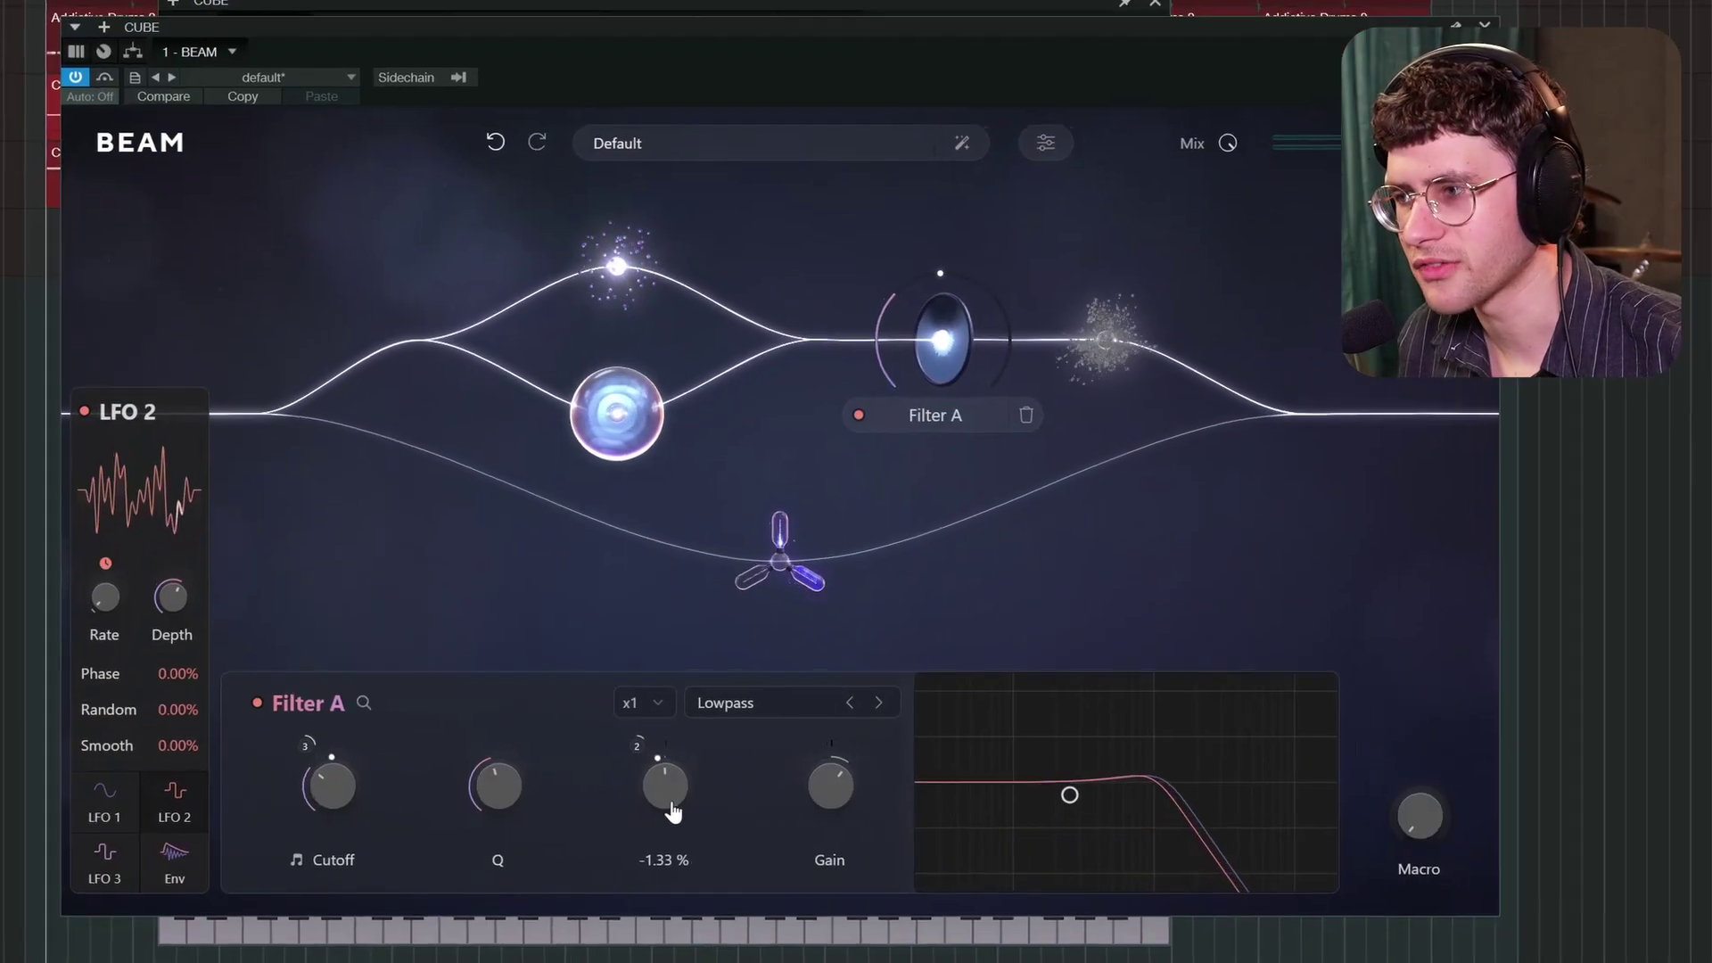
scroll(638, 793, up, 5)
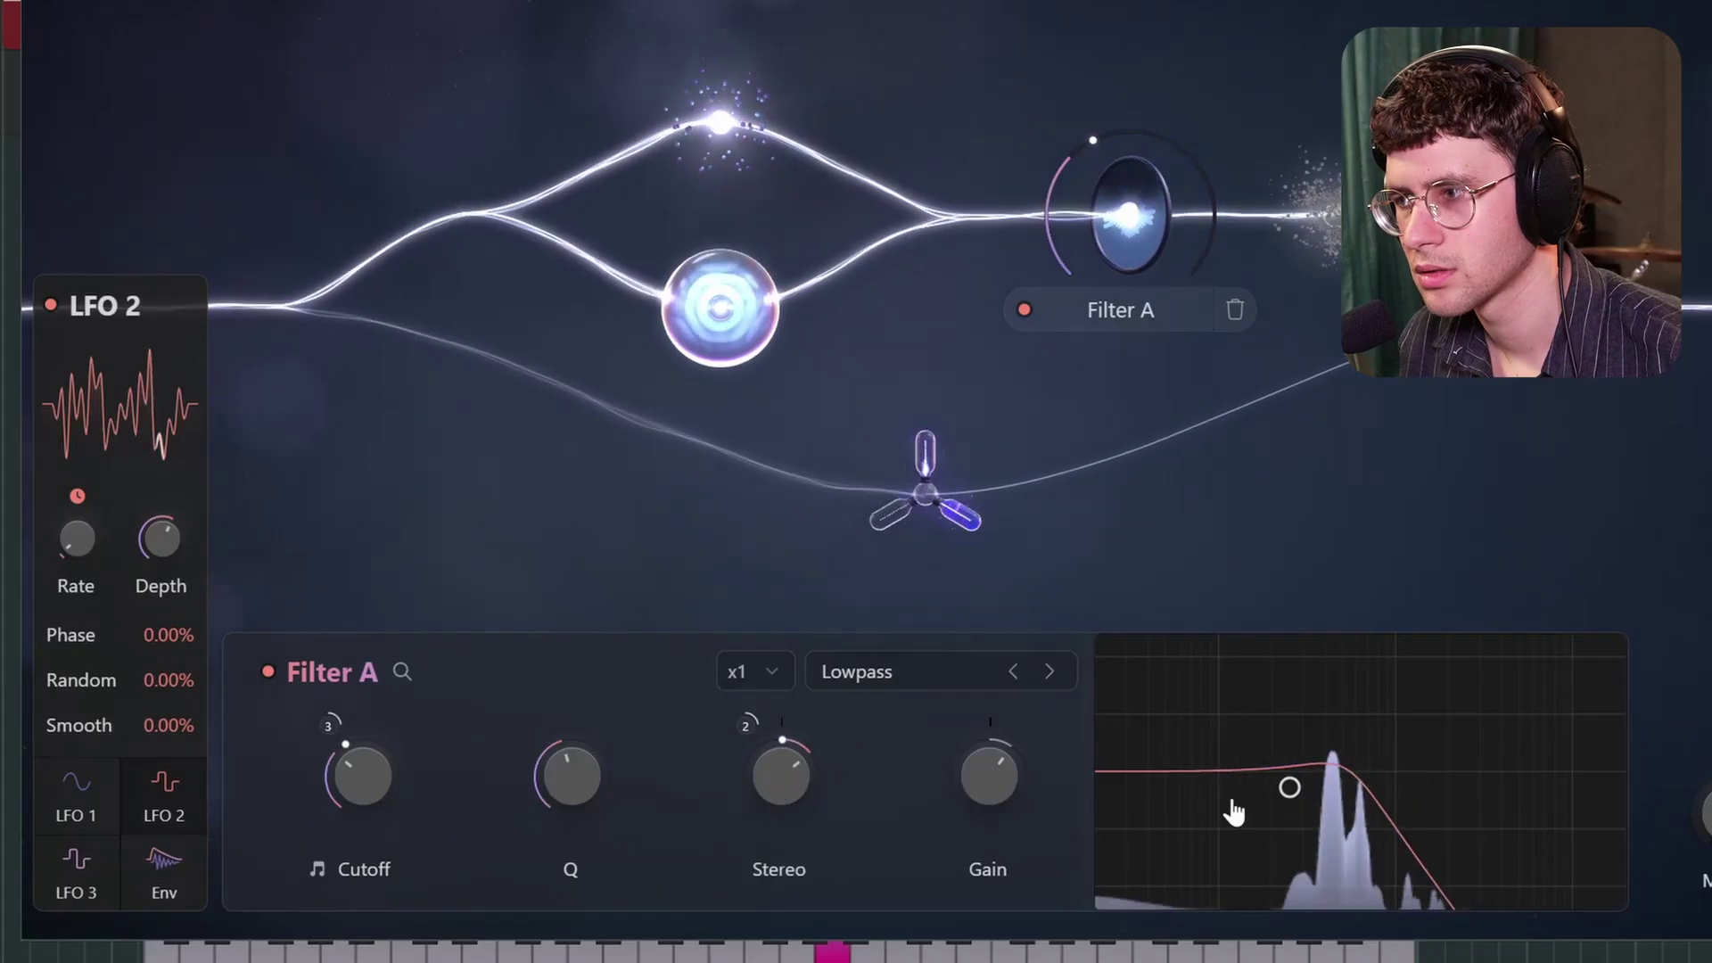
mouse_move(778, 784)
mouse_down()
mouse_move(768, 814)
mouse_move(780, 782)
mouse_up()
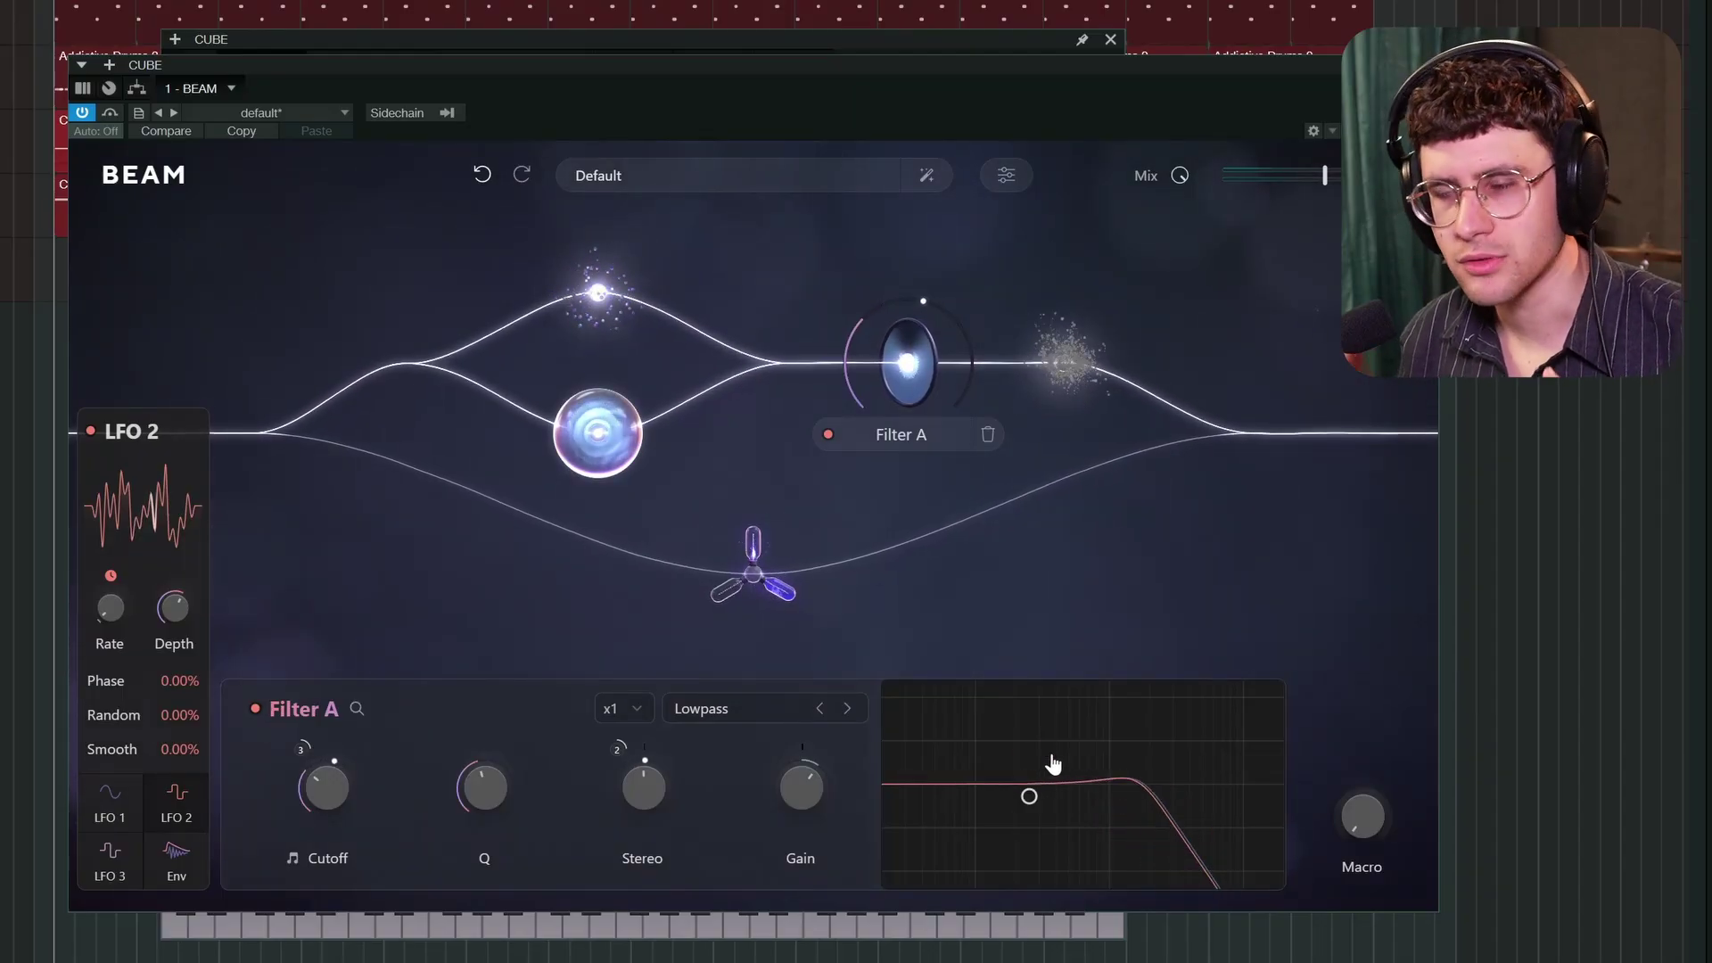
Step: Enable the Grains B node after Filter A
click(1056, 389)
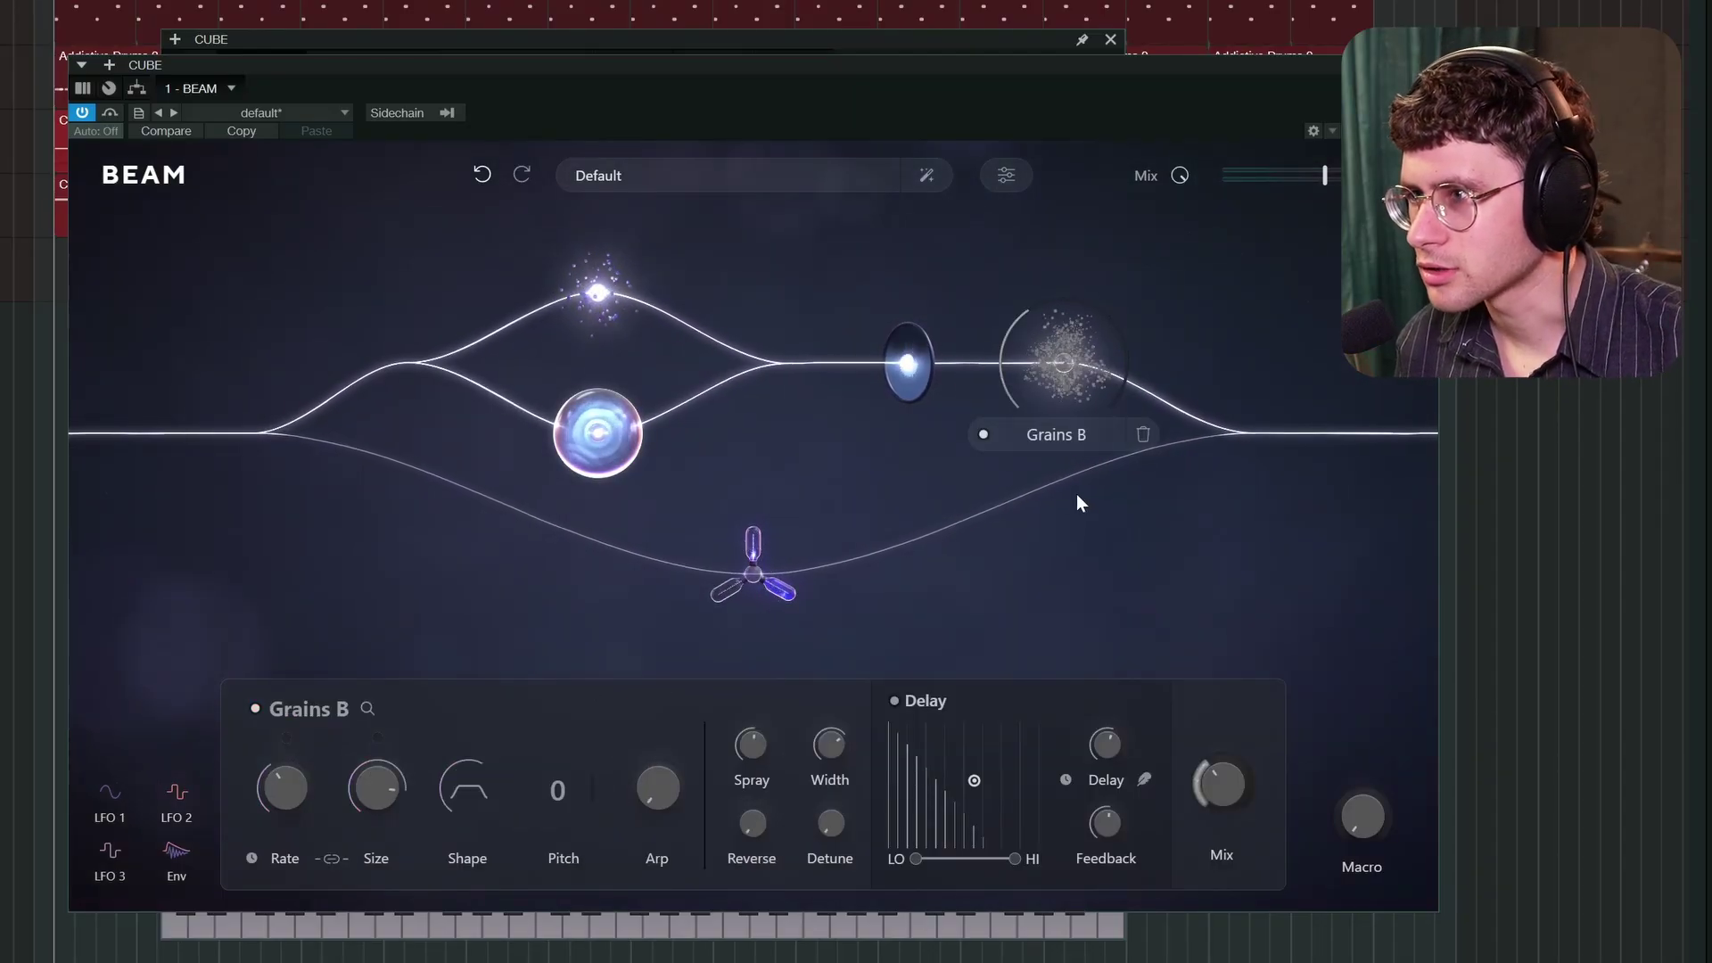
click(984, 434)
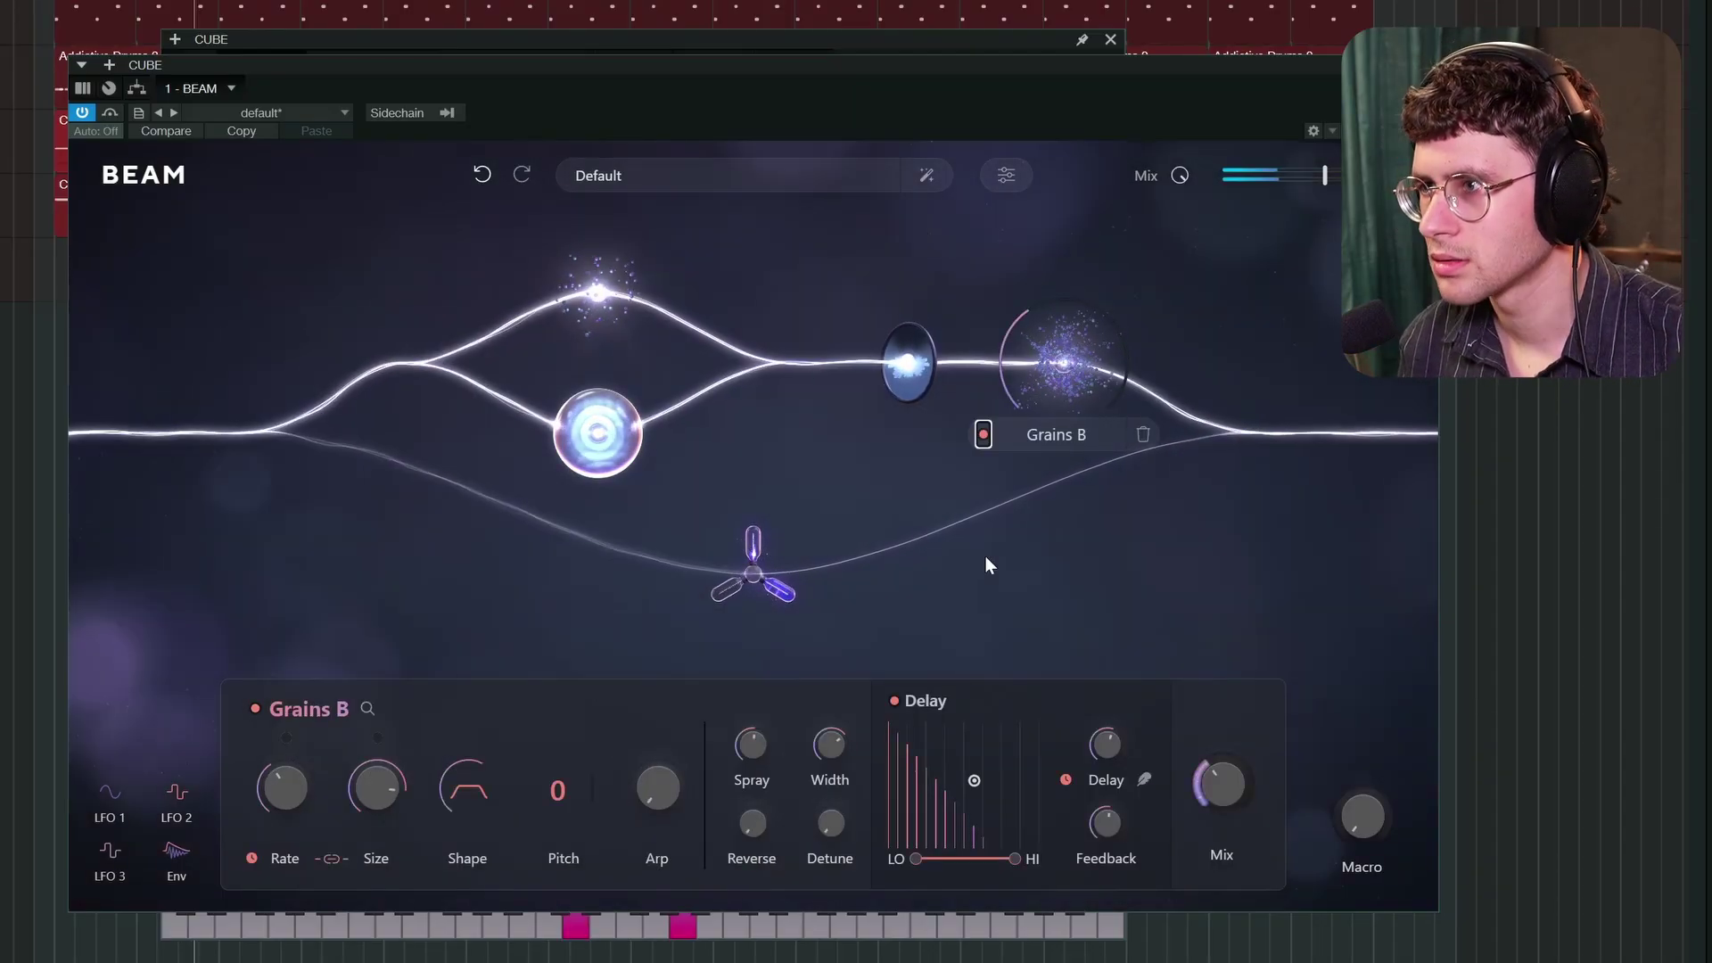
click(371, 704)
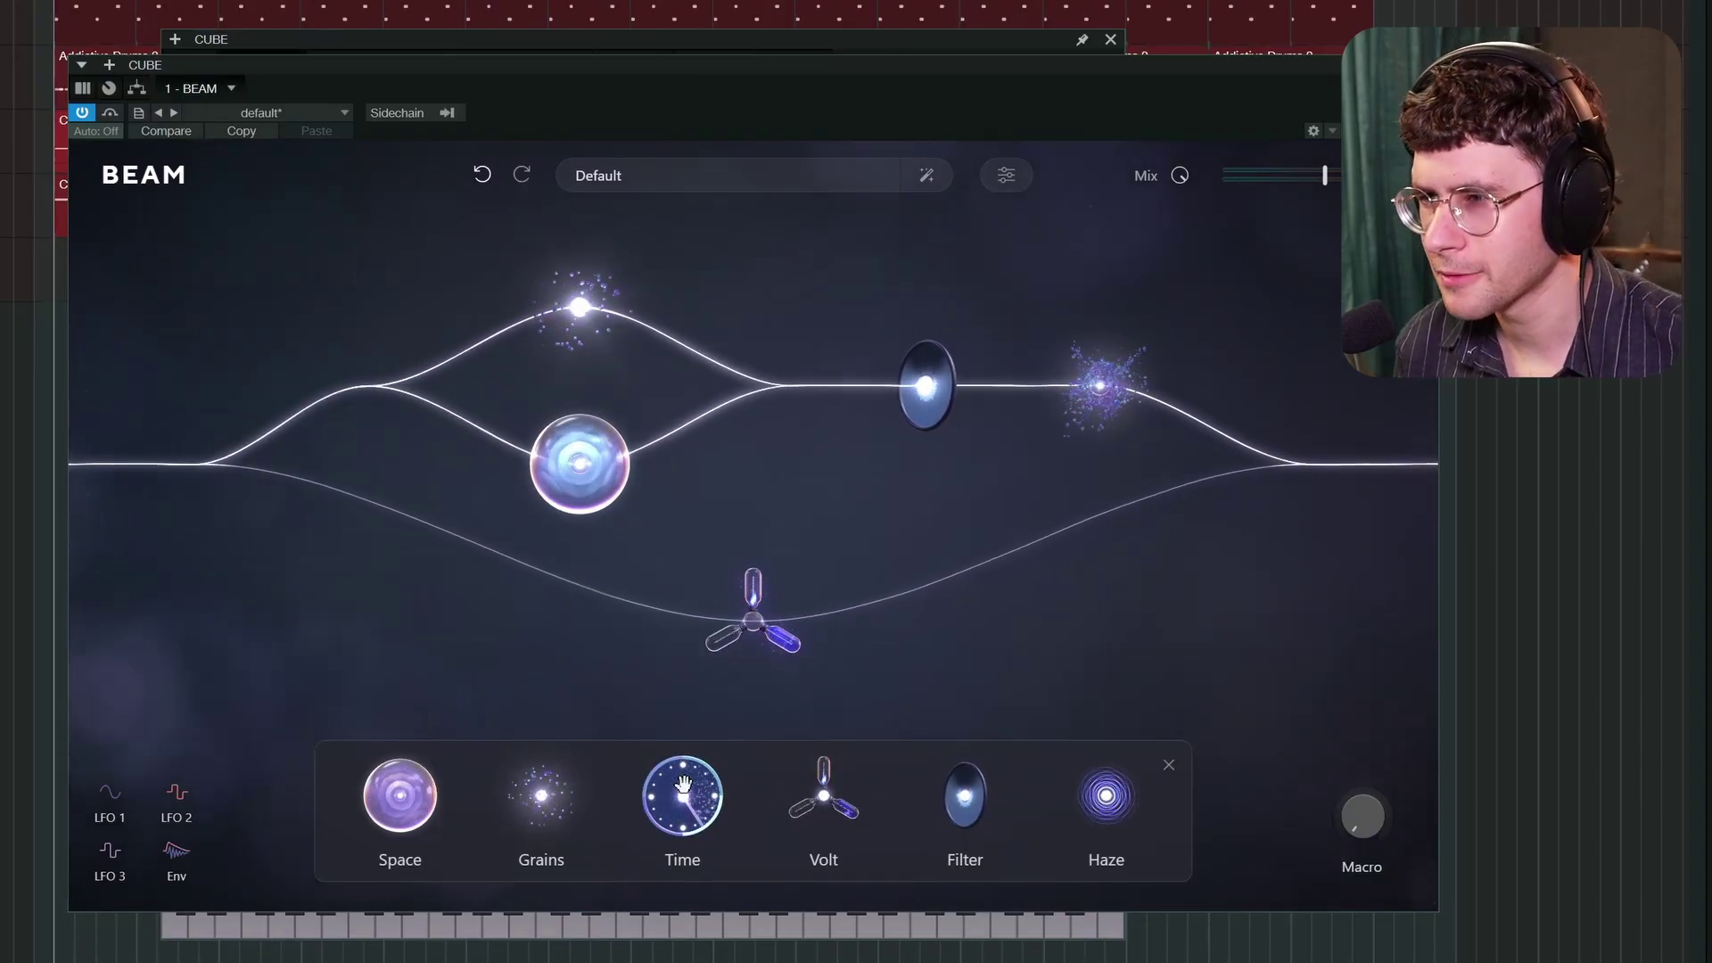
Step: Open the Path Mixer and select the Volt A node on the lower path
click(164, 495)
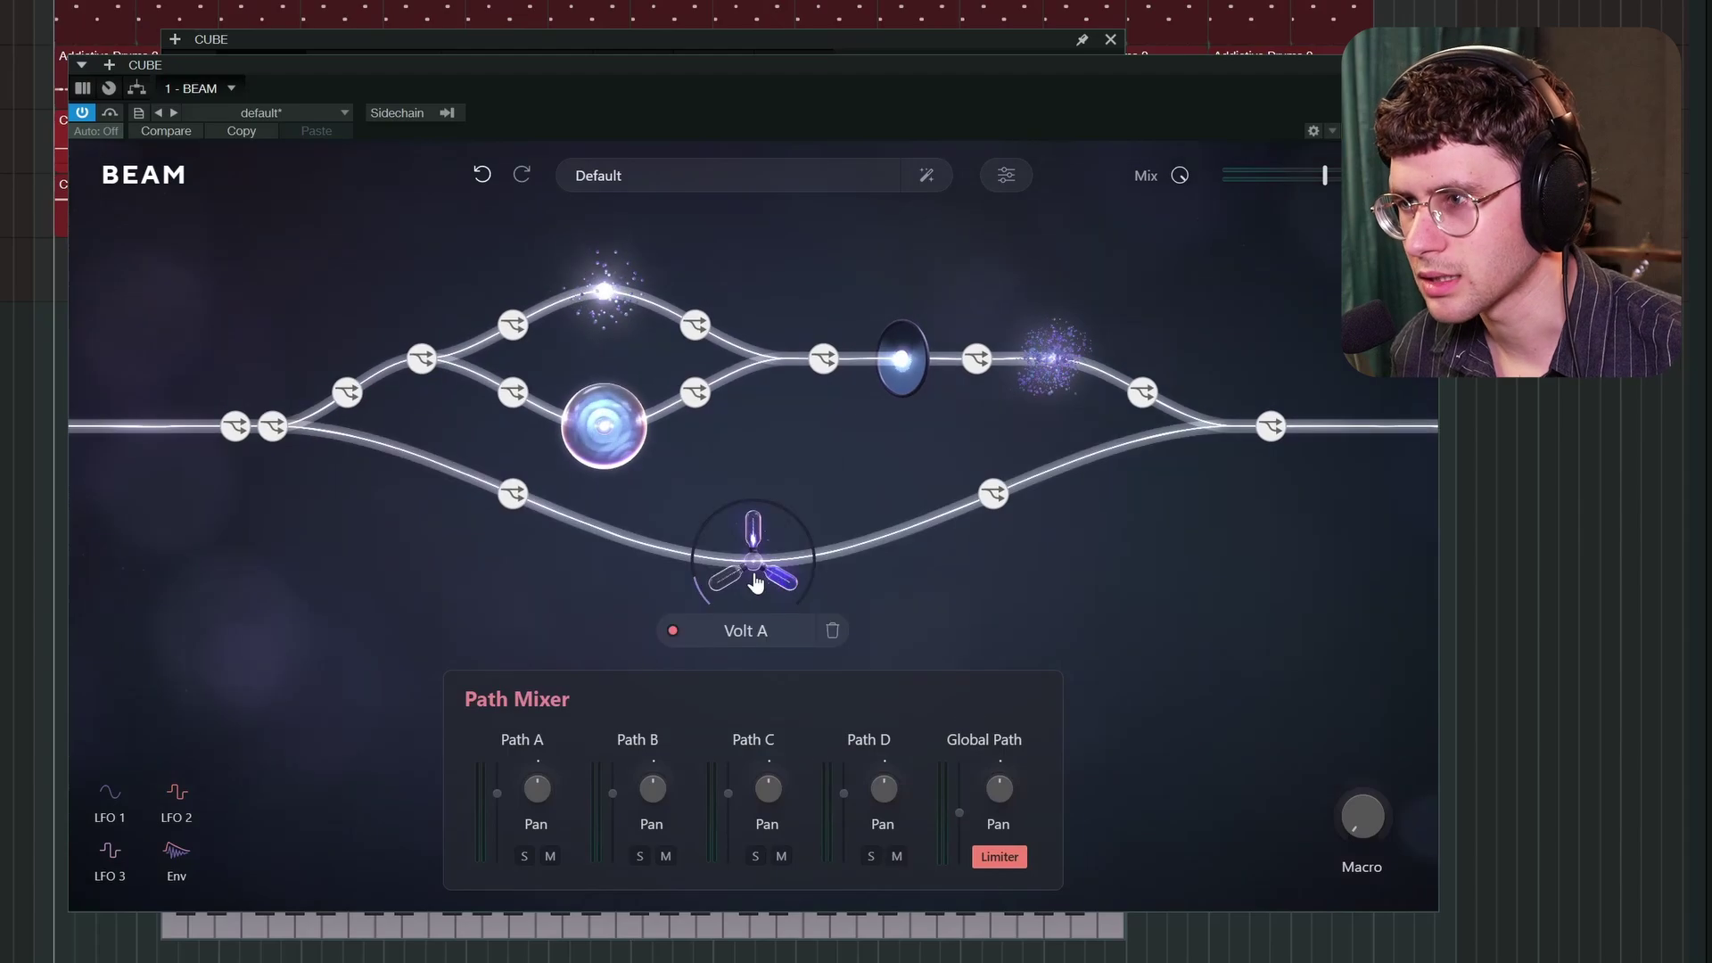
click(752, 573)
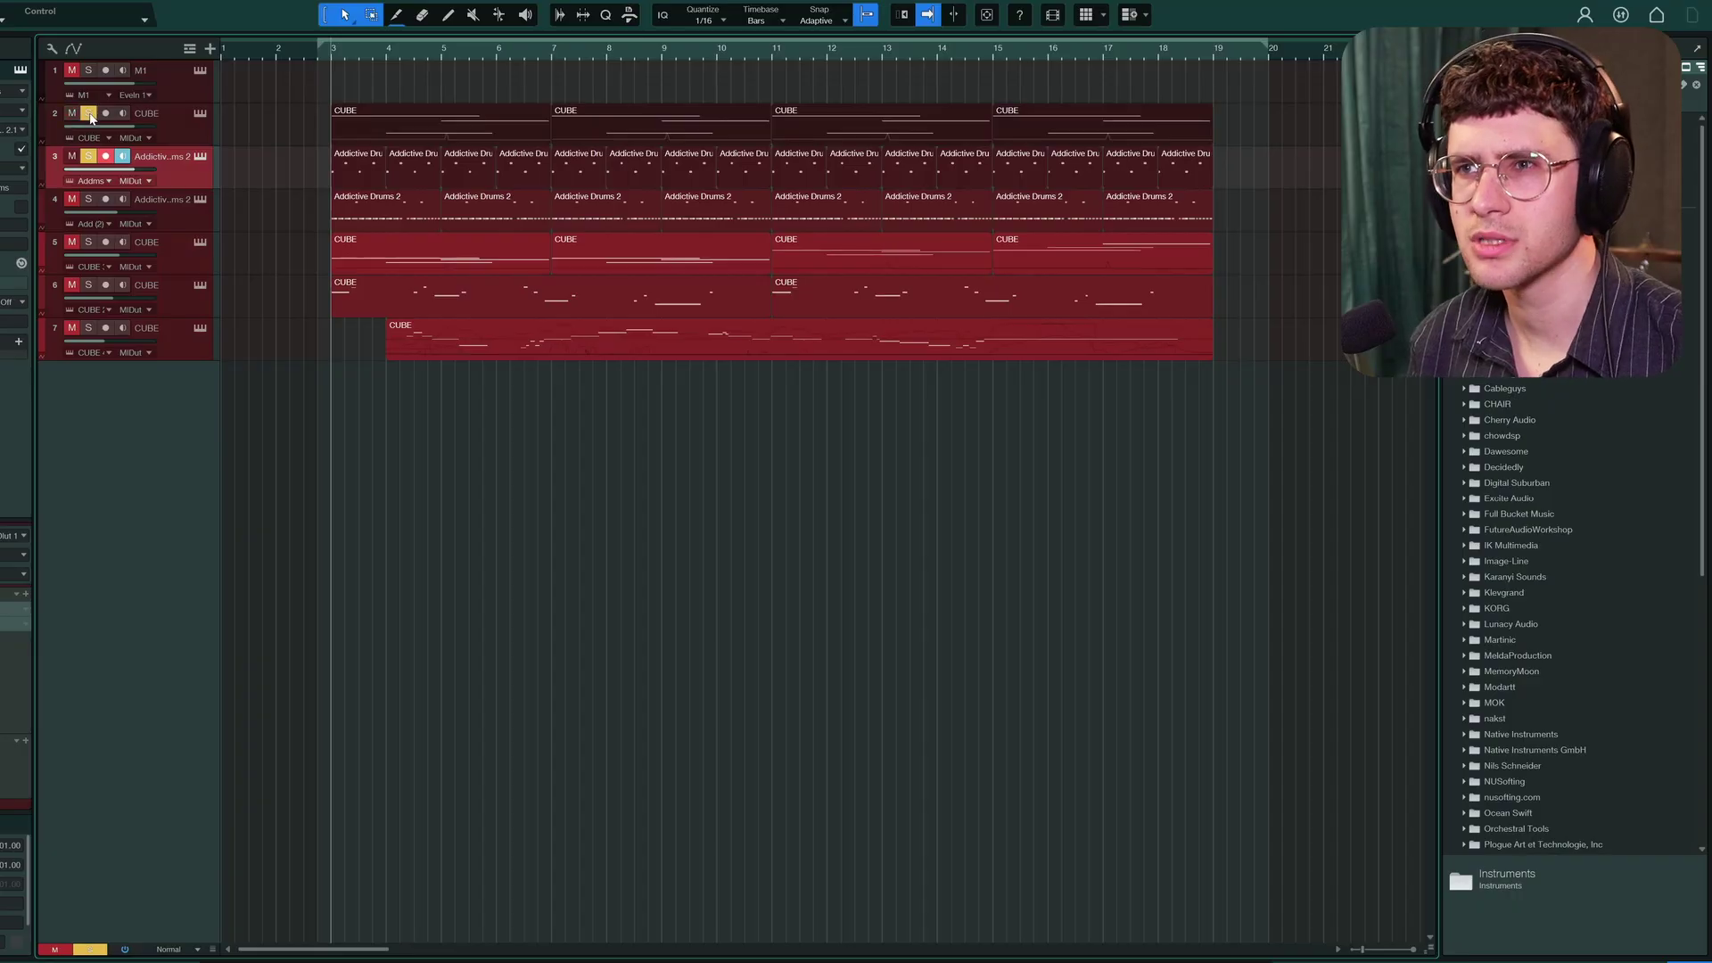
Step: Play the soloed tracks and open the drum clip in the note editor
key(space)
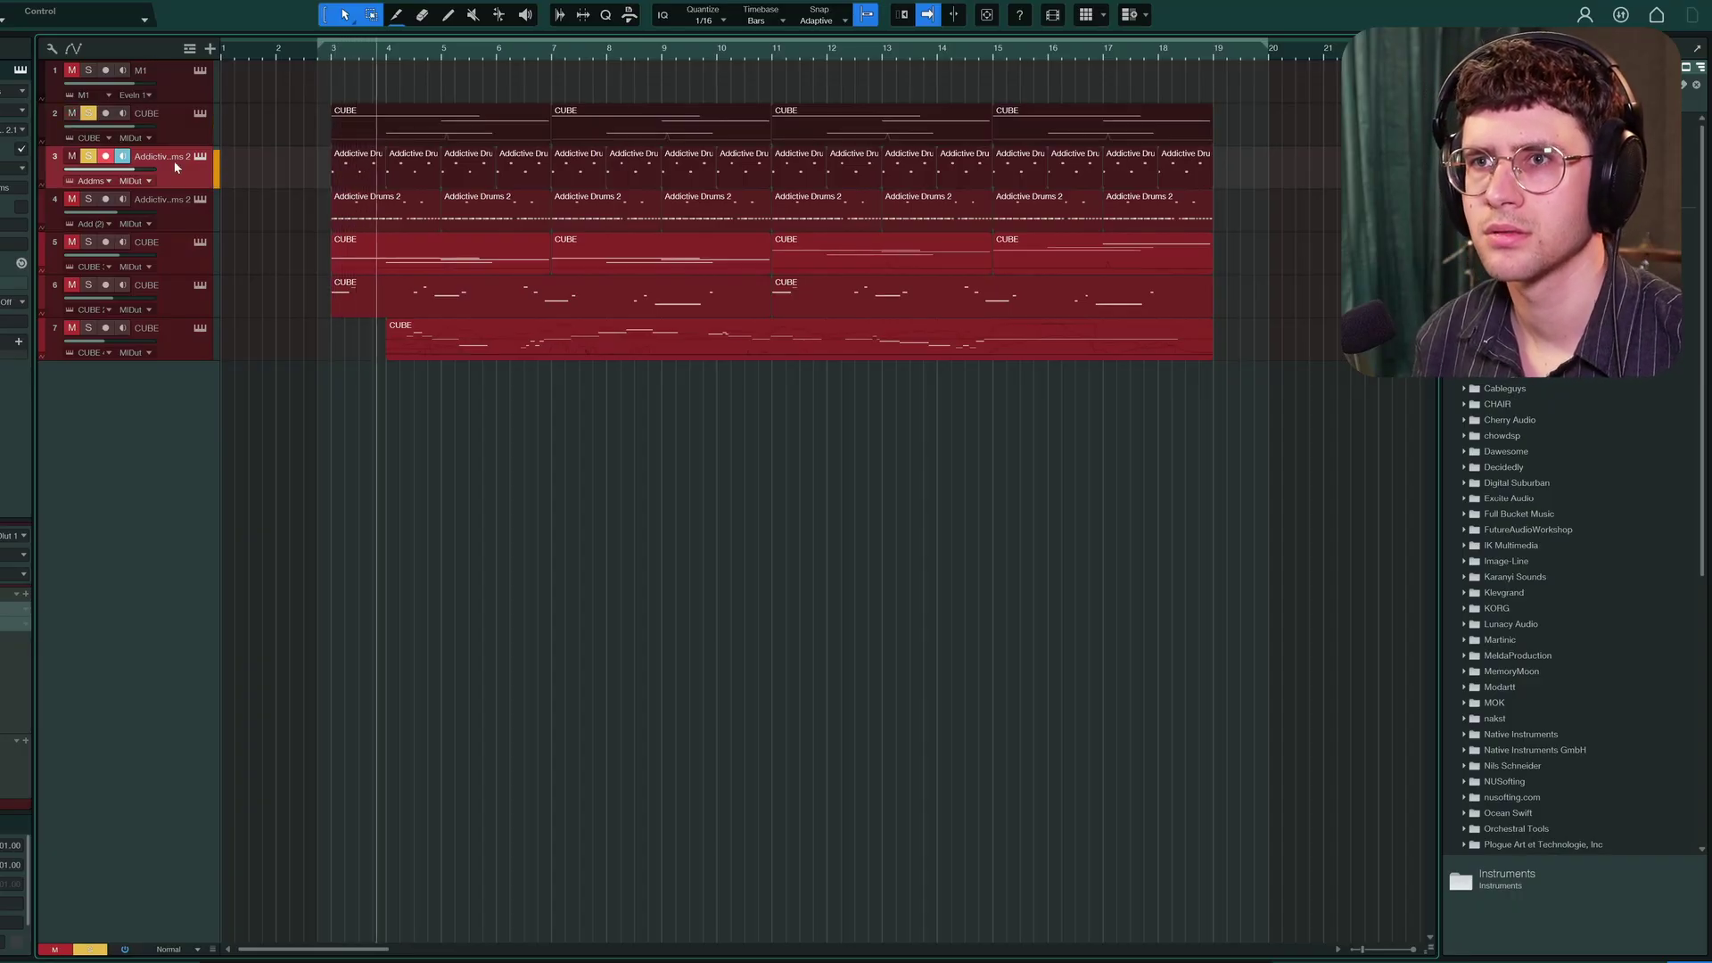
double_click(437, 120)
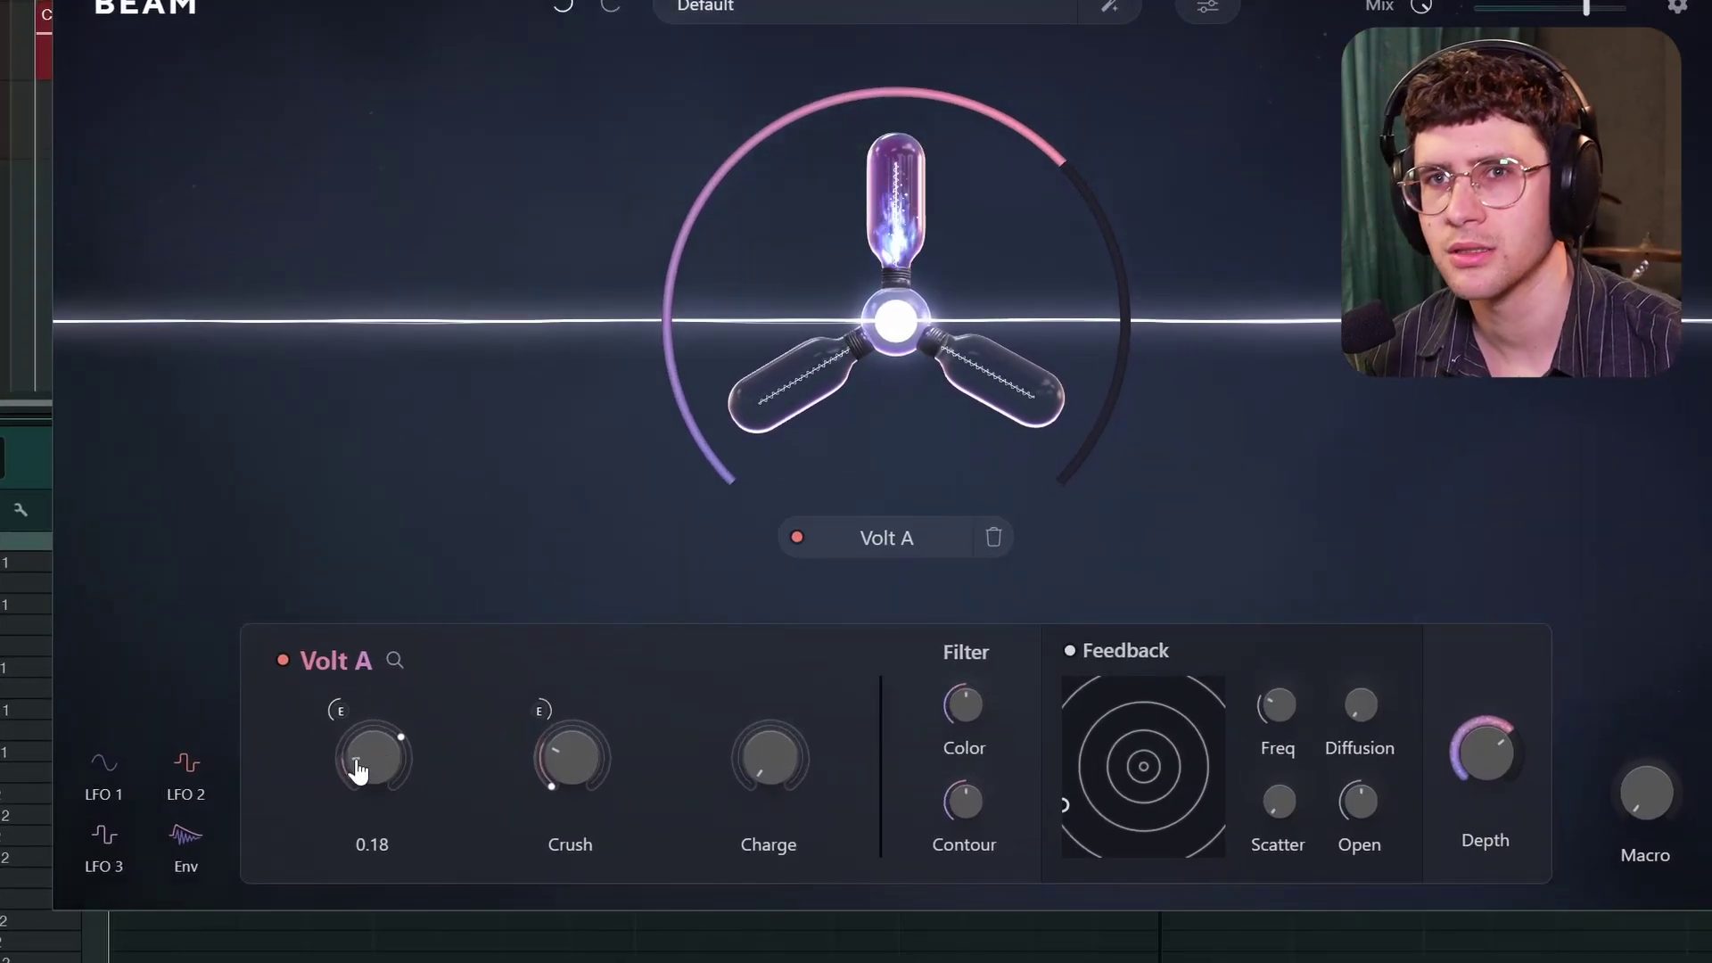
Step: Open the envelope modulator and play the drums to examine how it drives Volt A
click(181, 834)
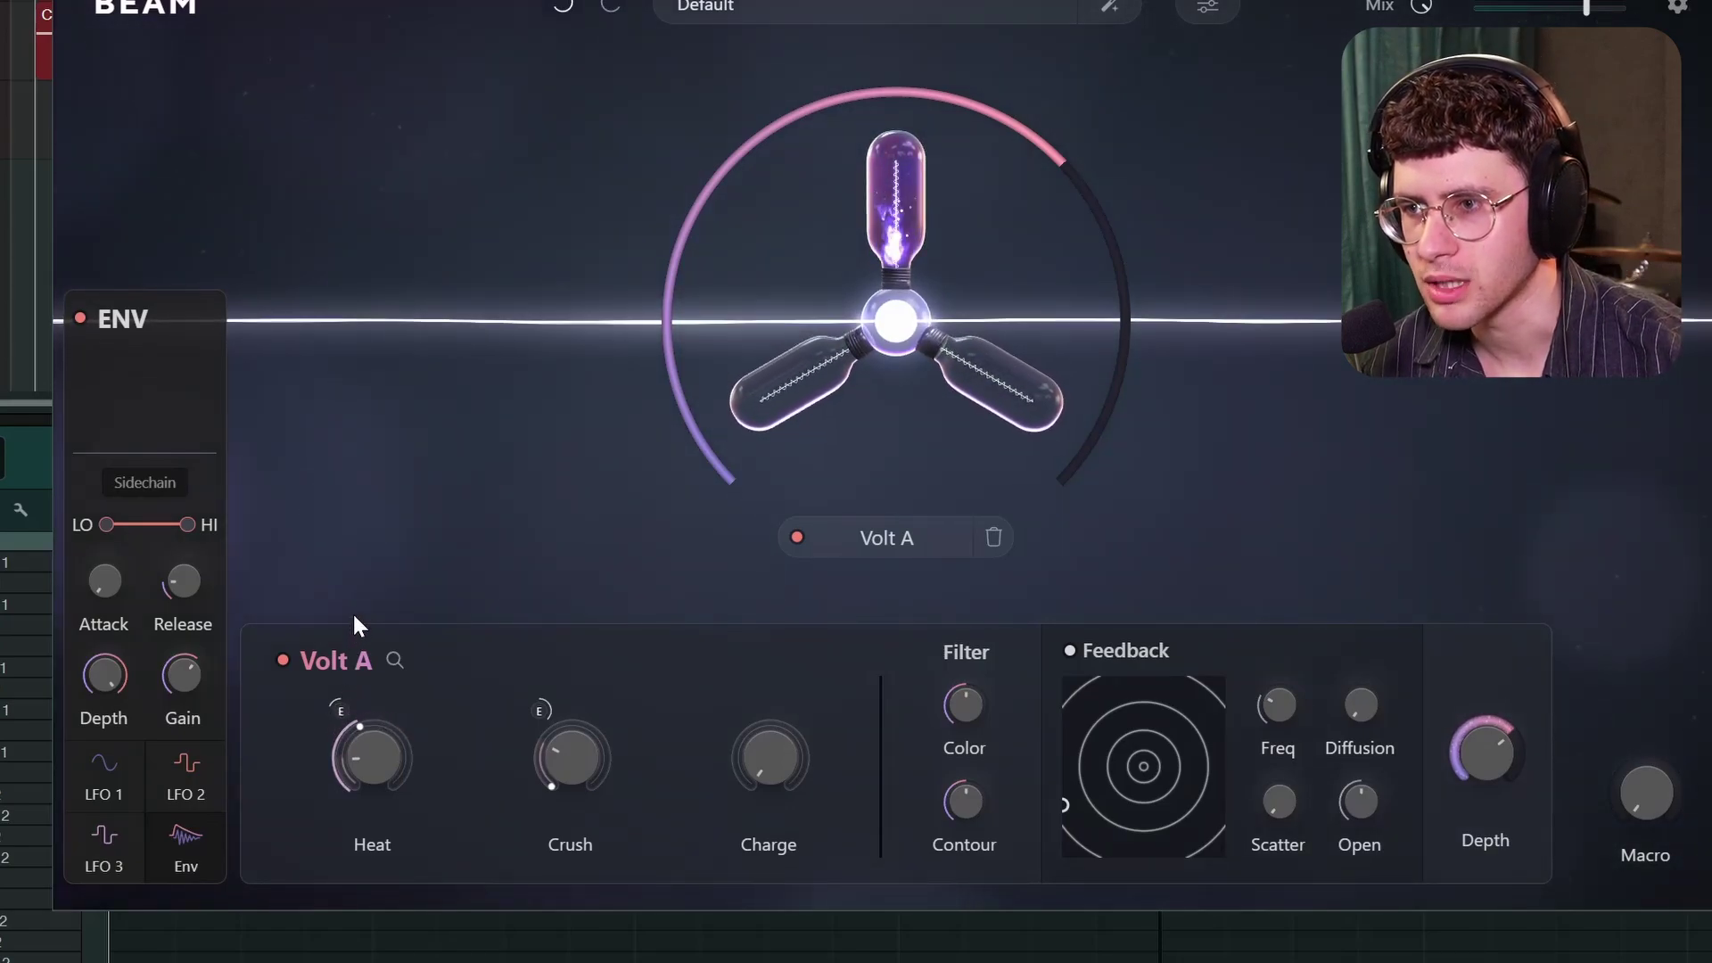
key(space)
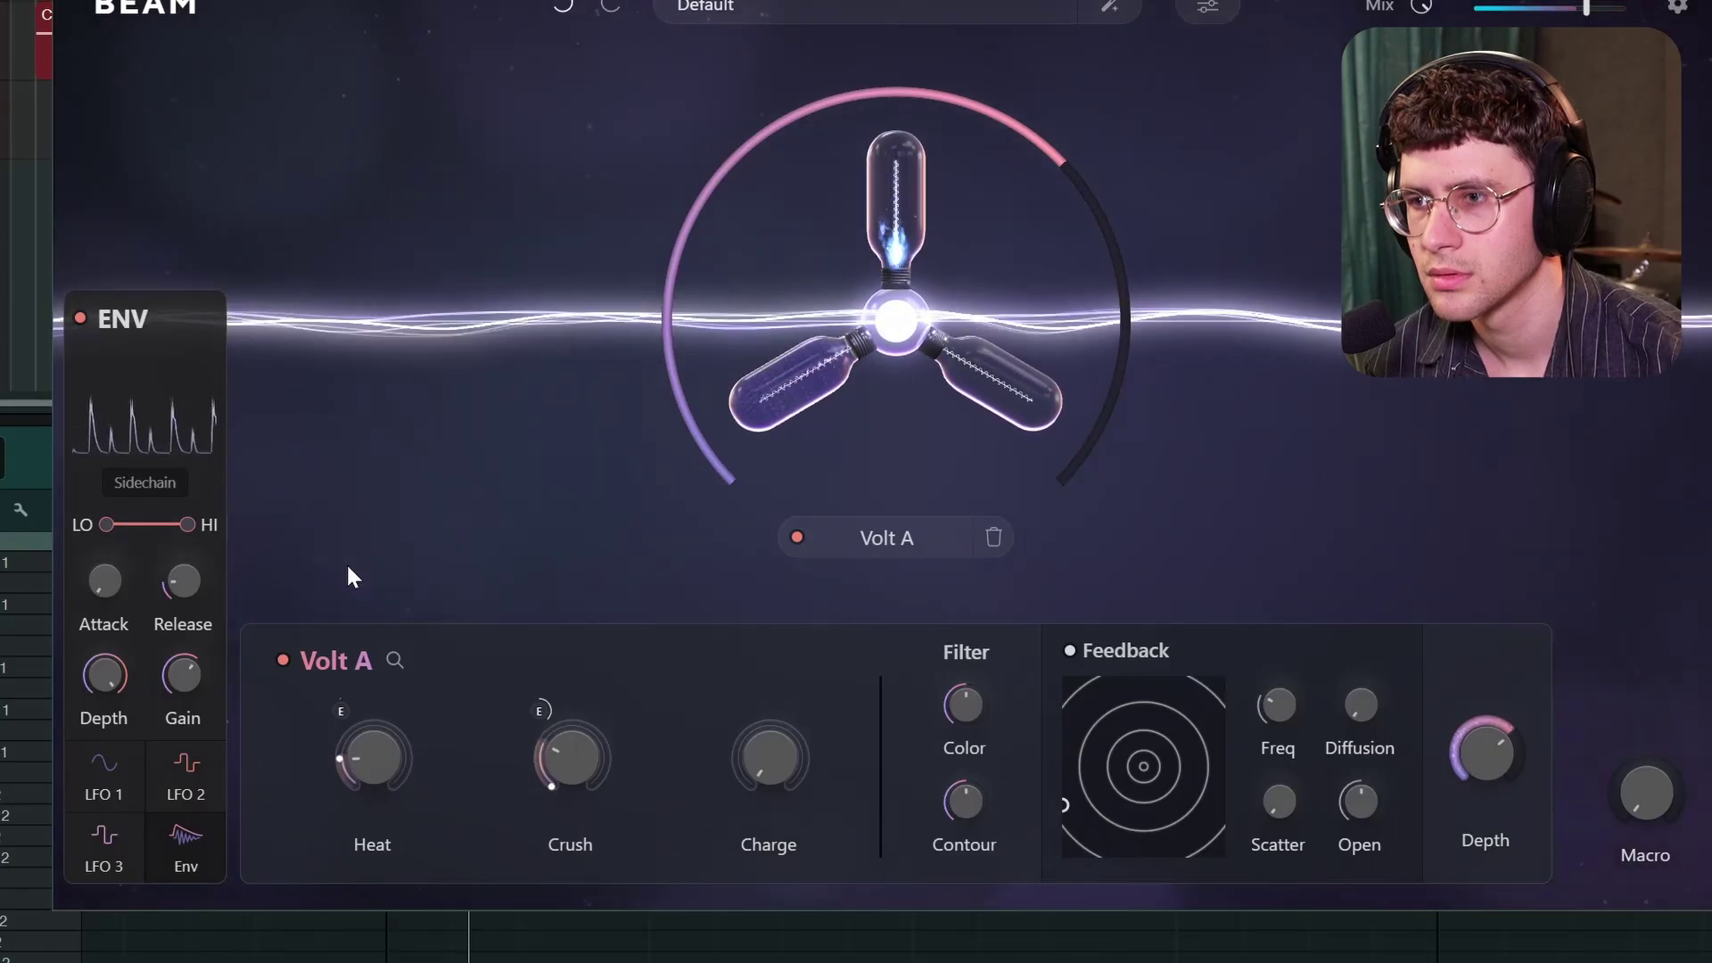
Step: Adjust Volt A's Heat and the amount of envelope modulation applied to it
mouse_move(376, 761)
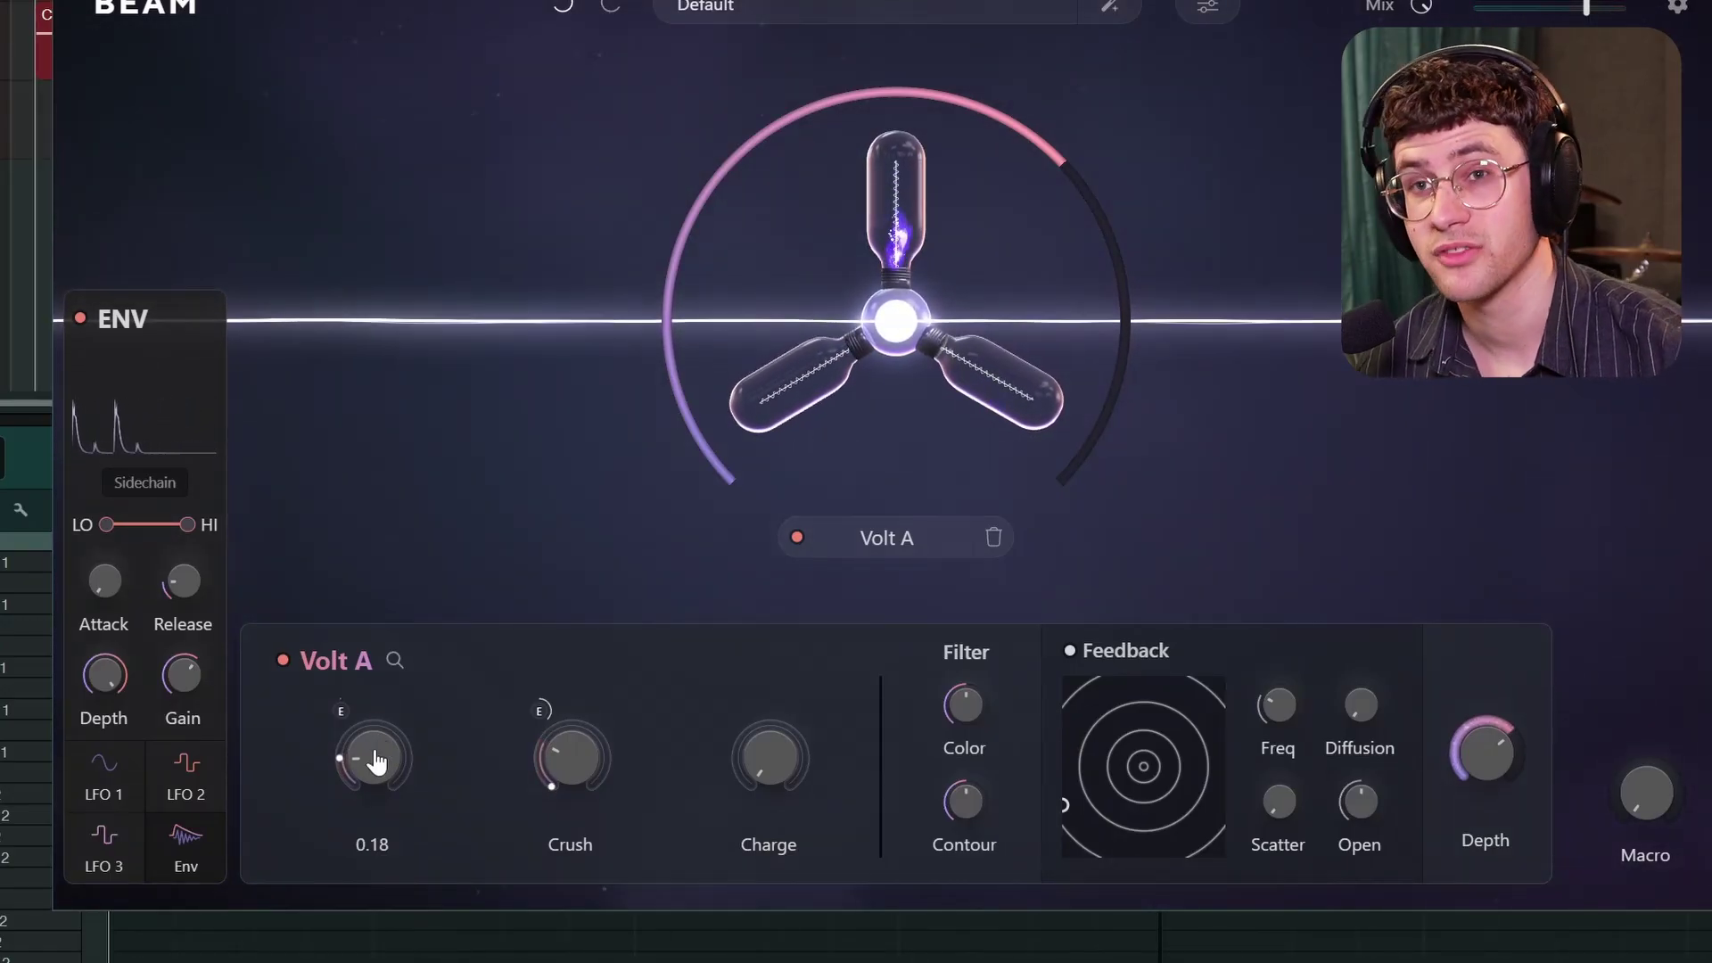
drag(378, 755, 372, 659)
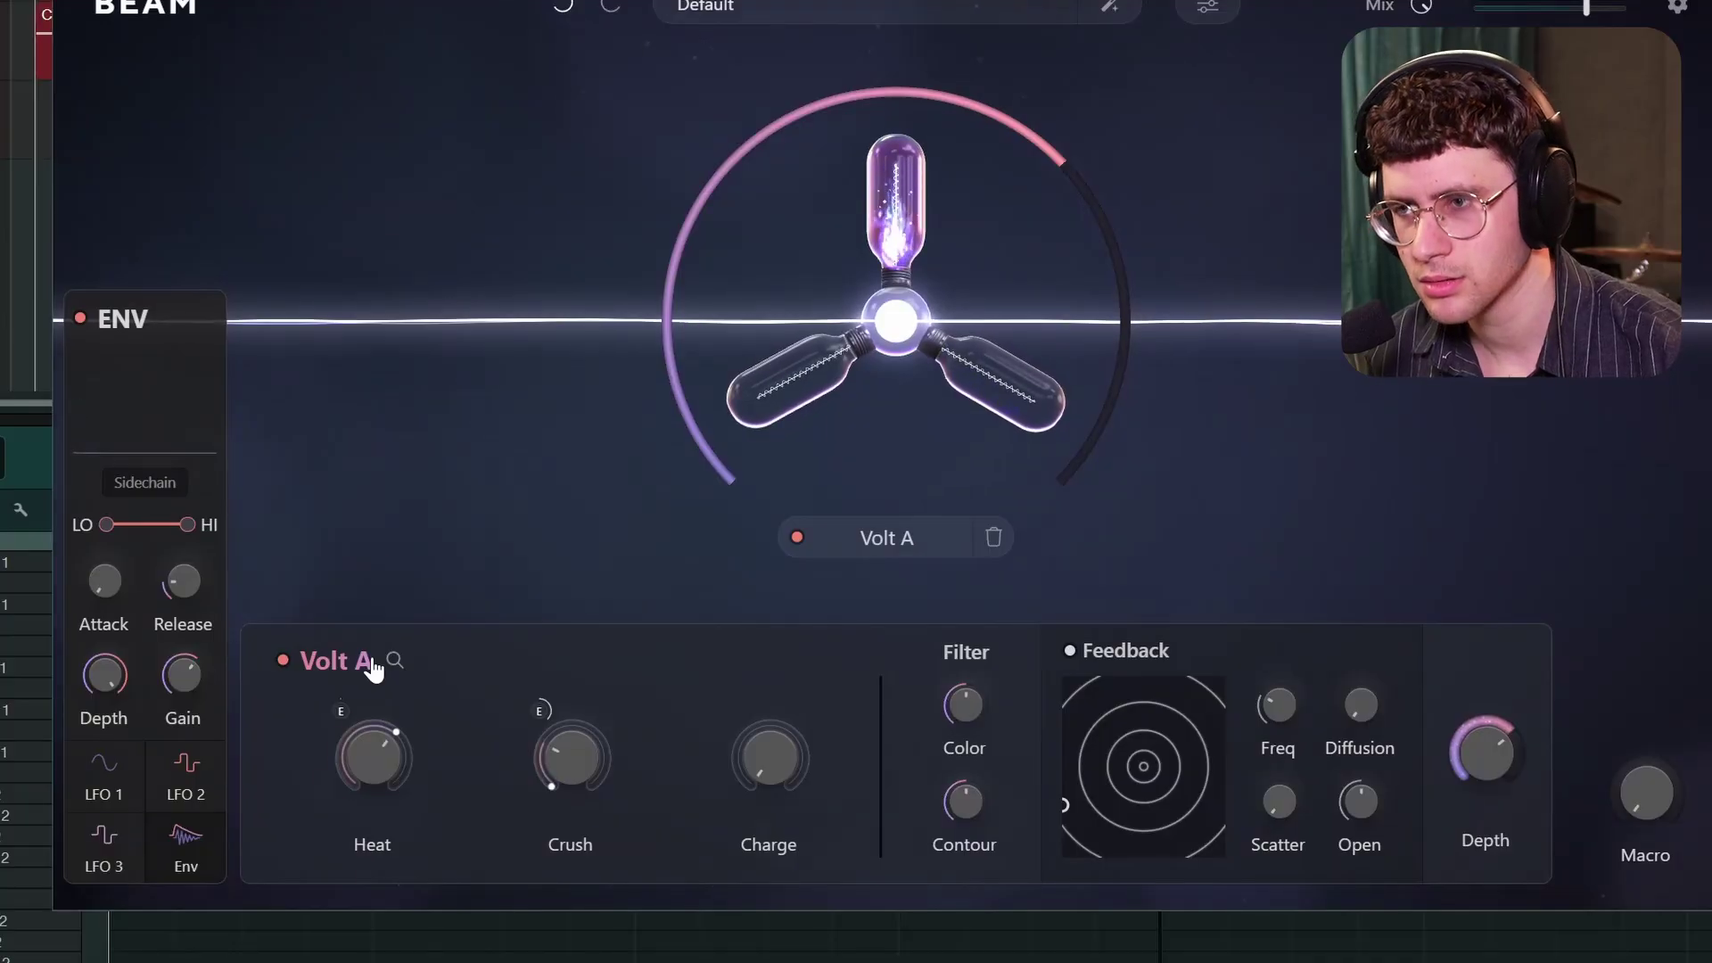
drag(373, 669, 344, 737)
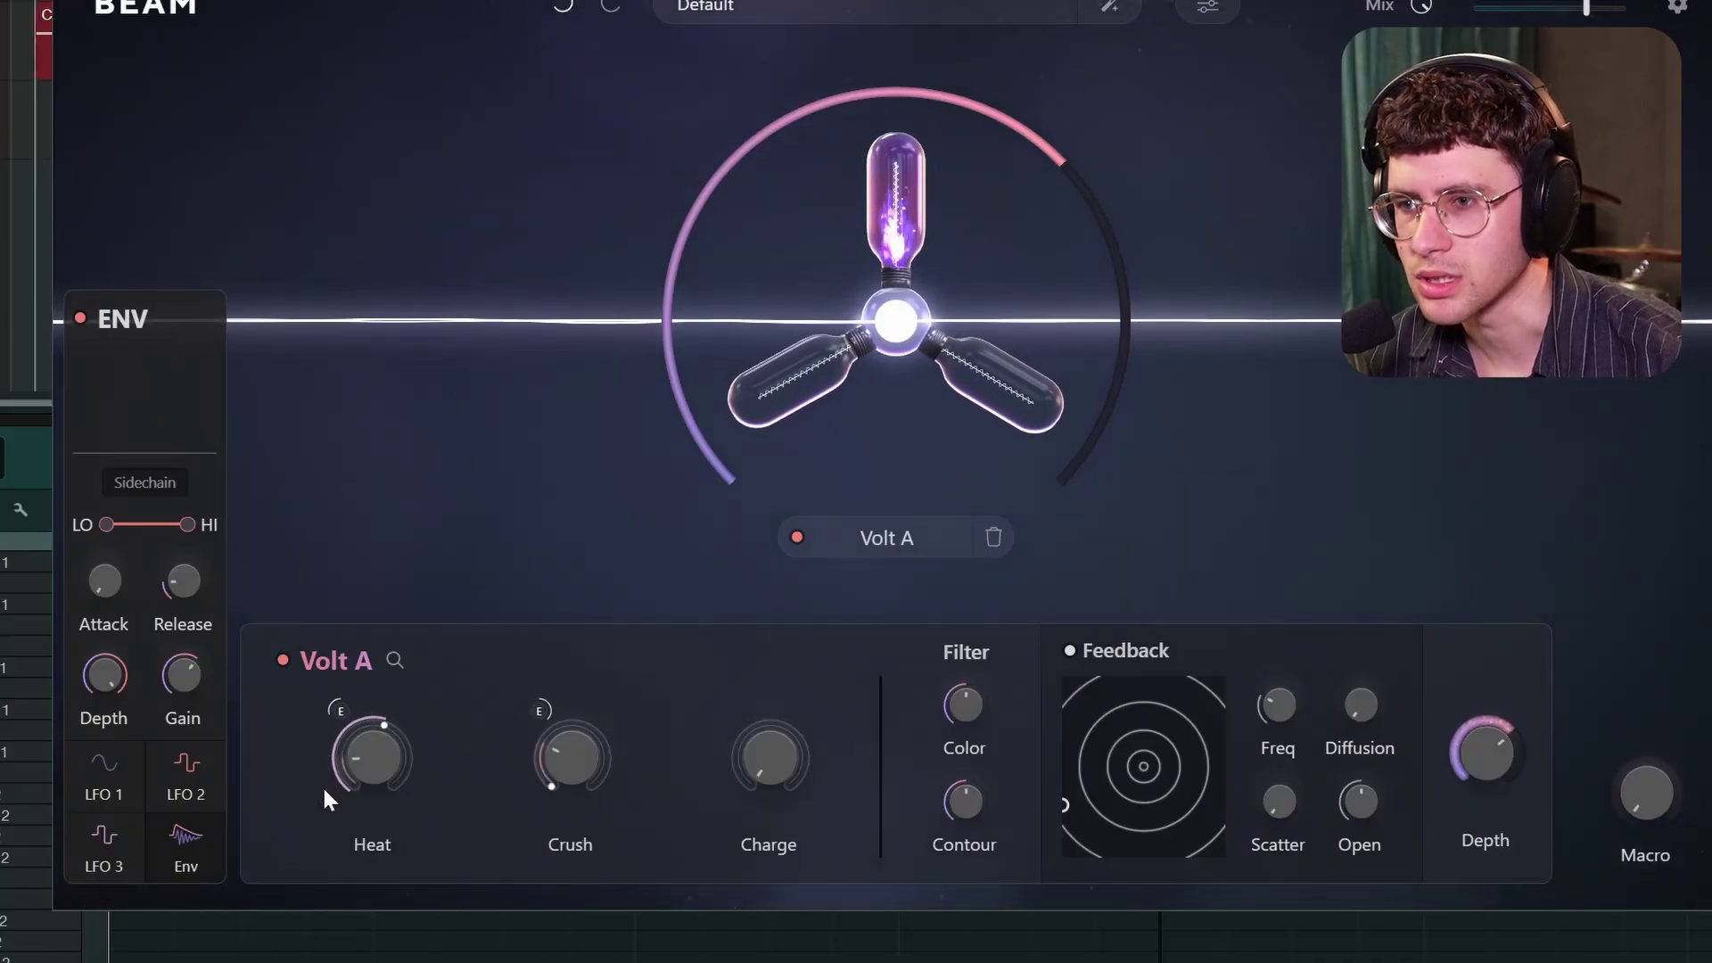
drag(336, 716, 326, 781)
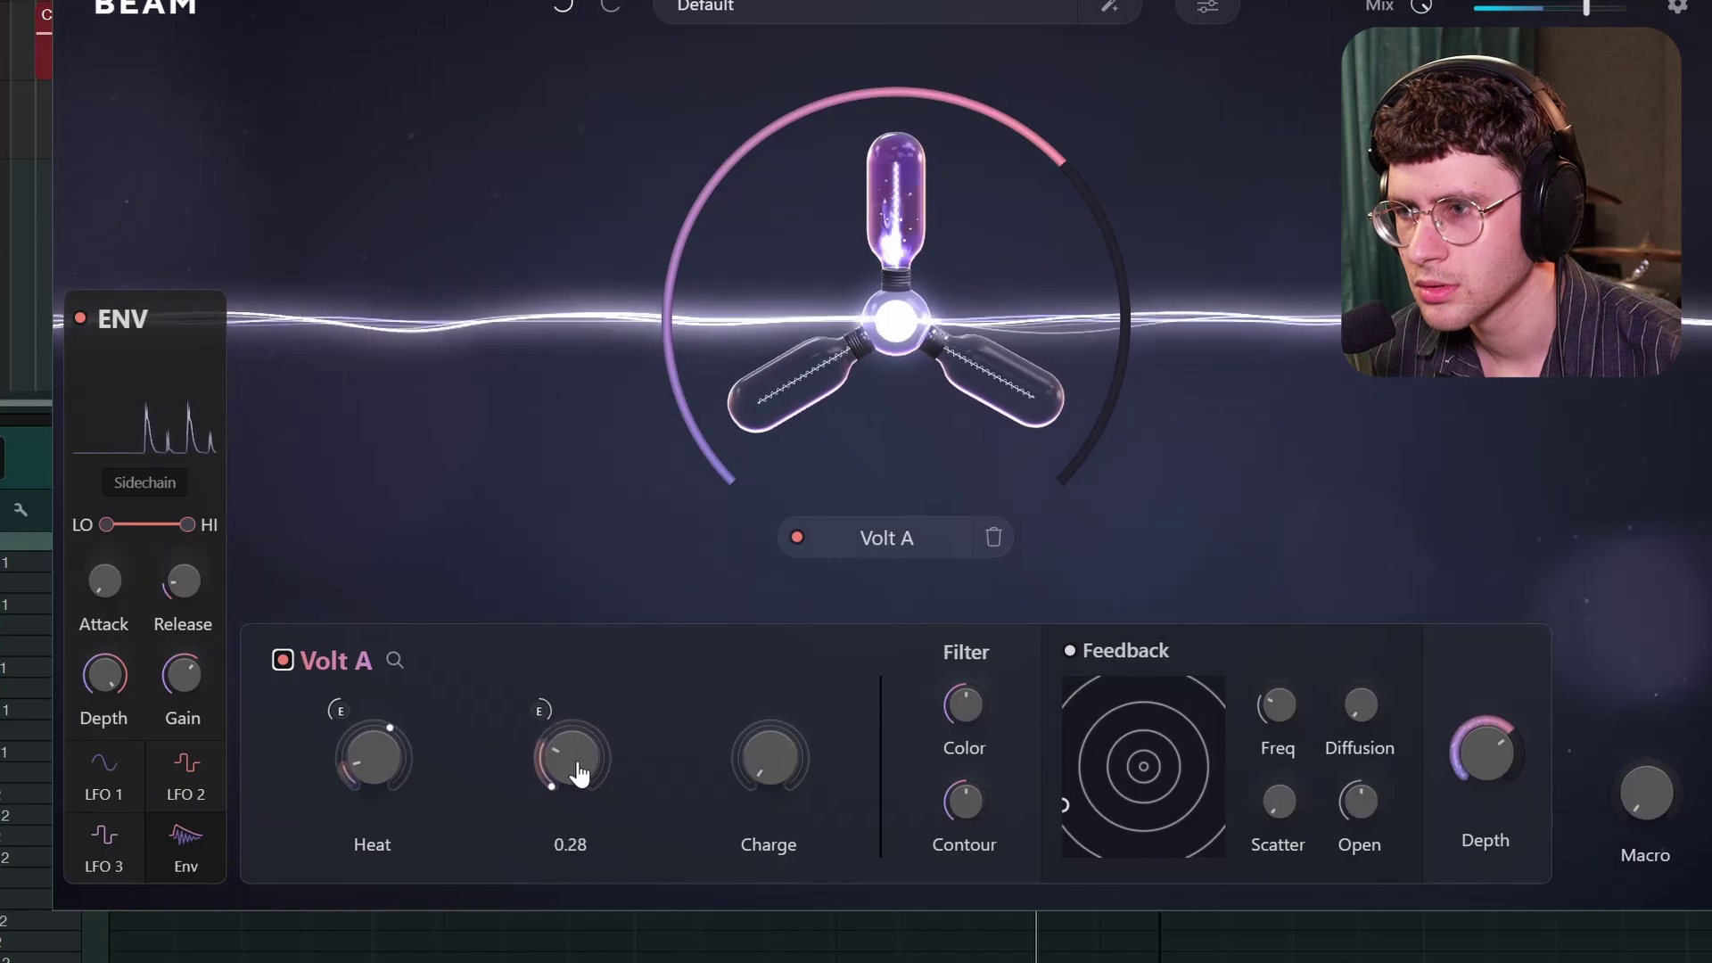
Step: Adjust Volt A's Crush amount while listening to the drums
drag(579, 774, 594, 677)
drag(571, 758, 613, 749)
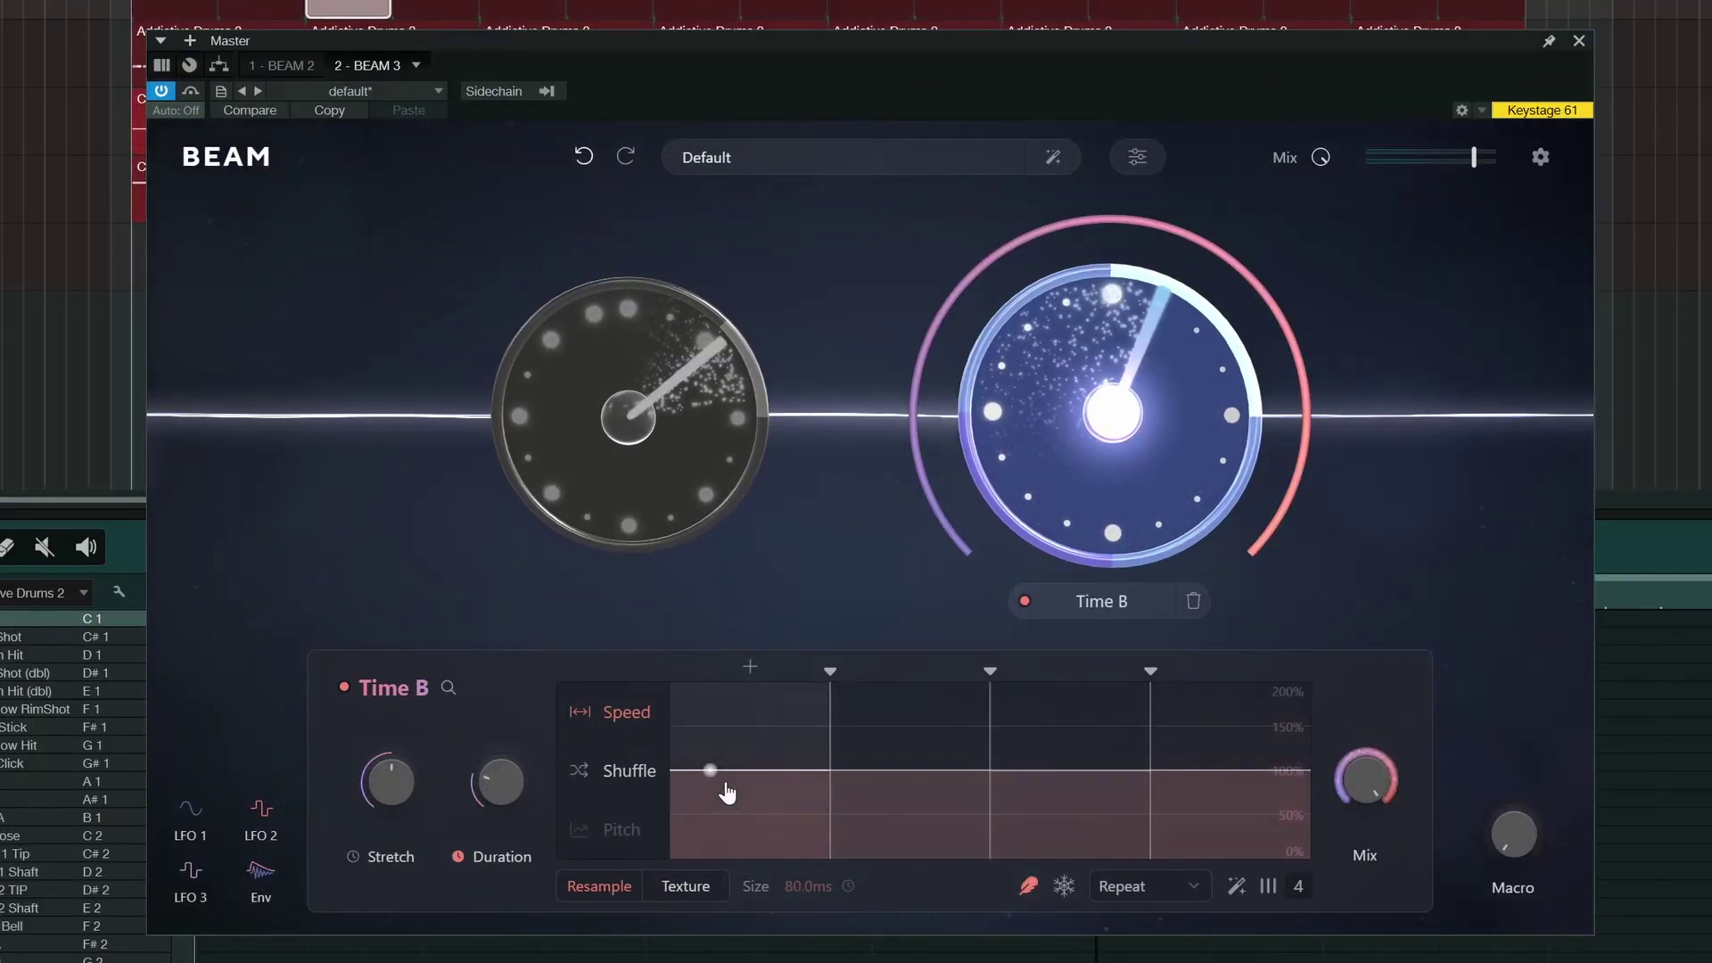
Step: Raise the speed of the first slice in the Master channel's Time B node to about 150%
drag(747, 827, 736, 761)
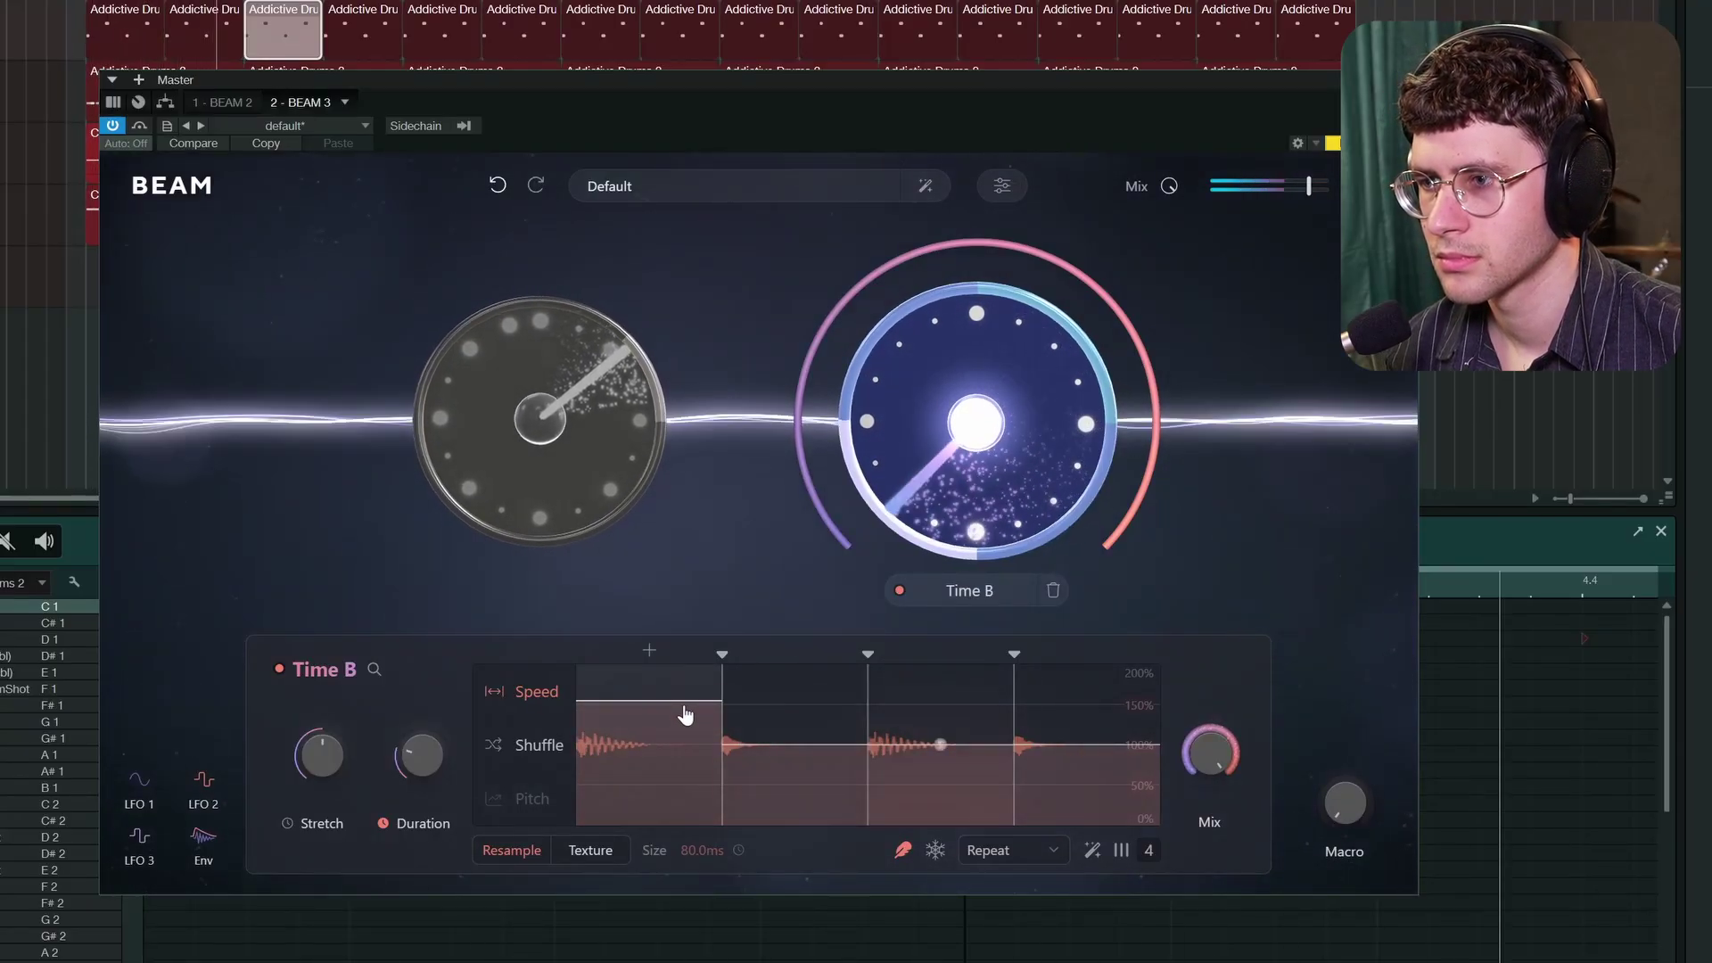
Step: Vary the speed of Time B's first slice between 200% and about 50%, and show the slice shuffle order
drag(685, 714, 693, 677)
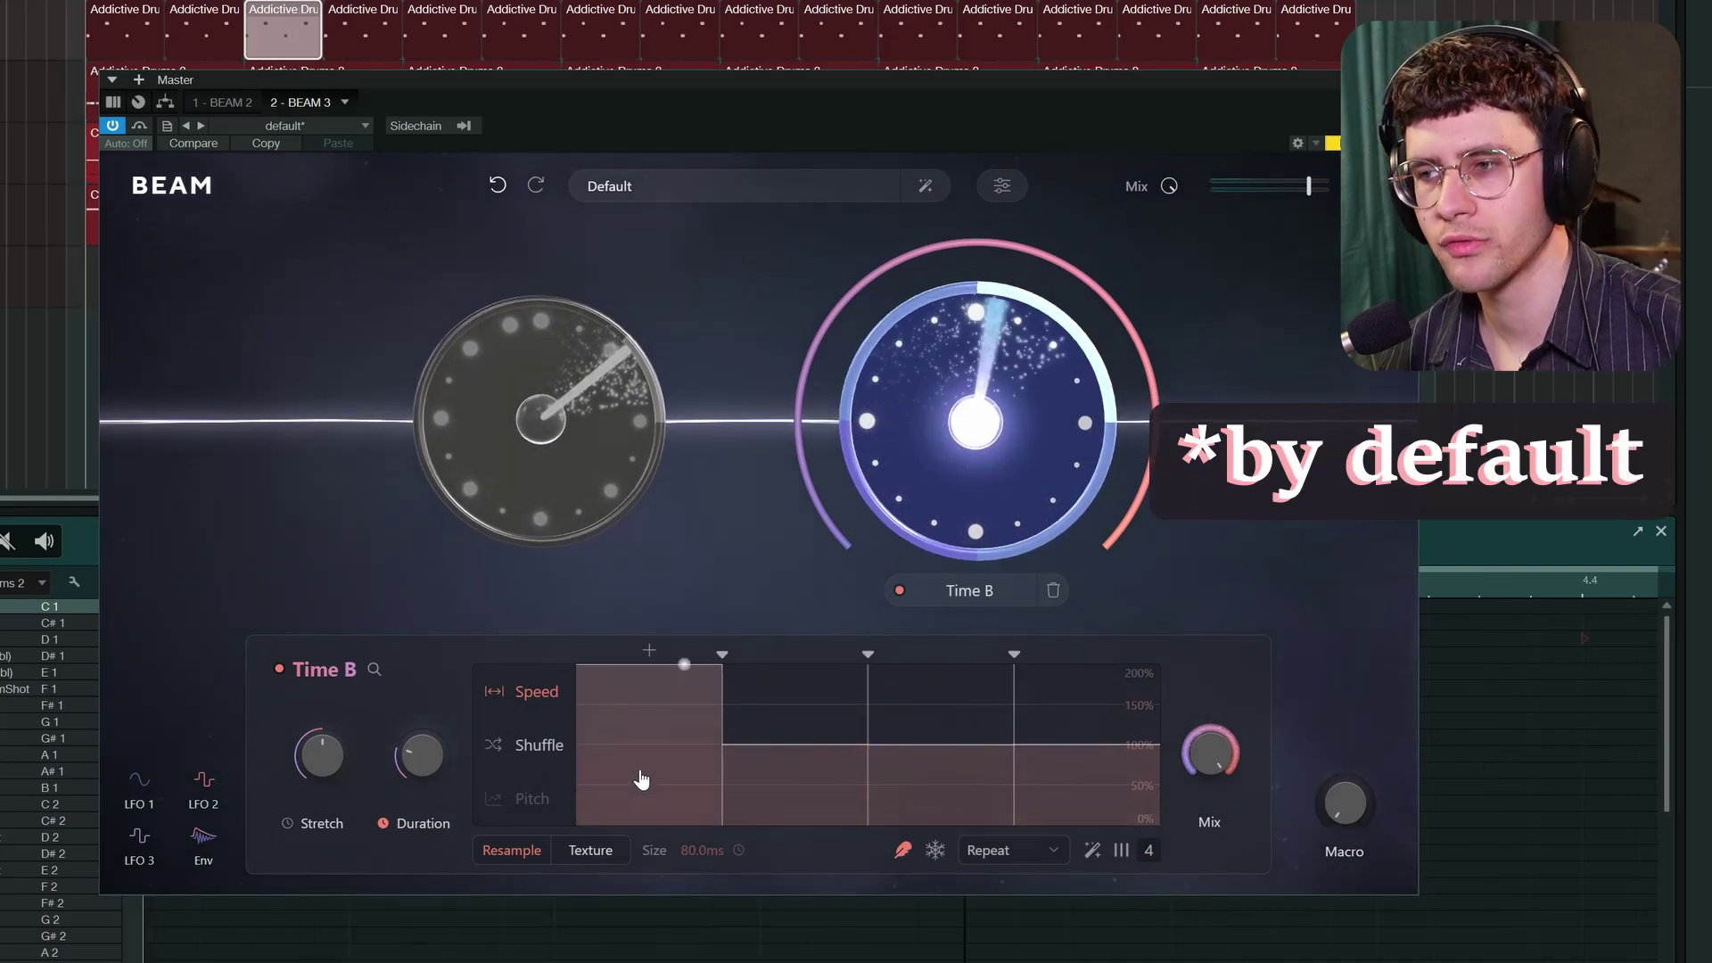
drag(656, 687, 660, 799)
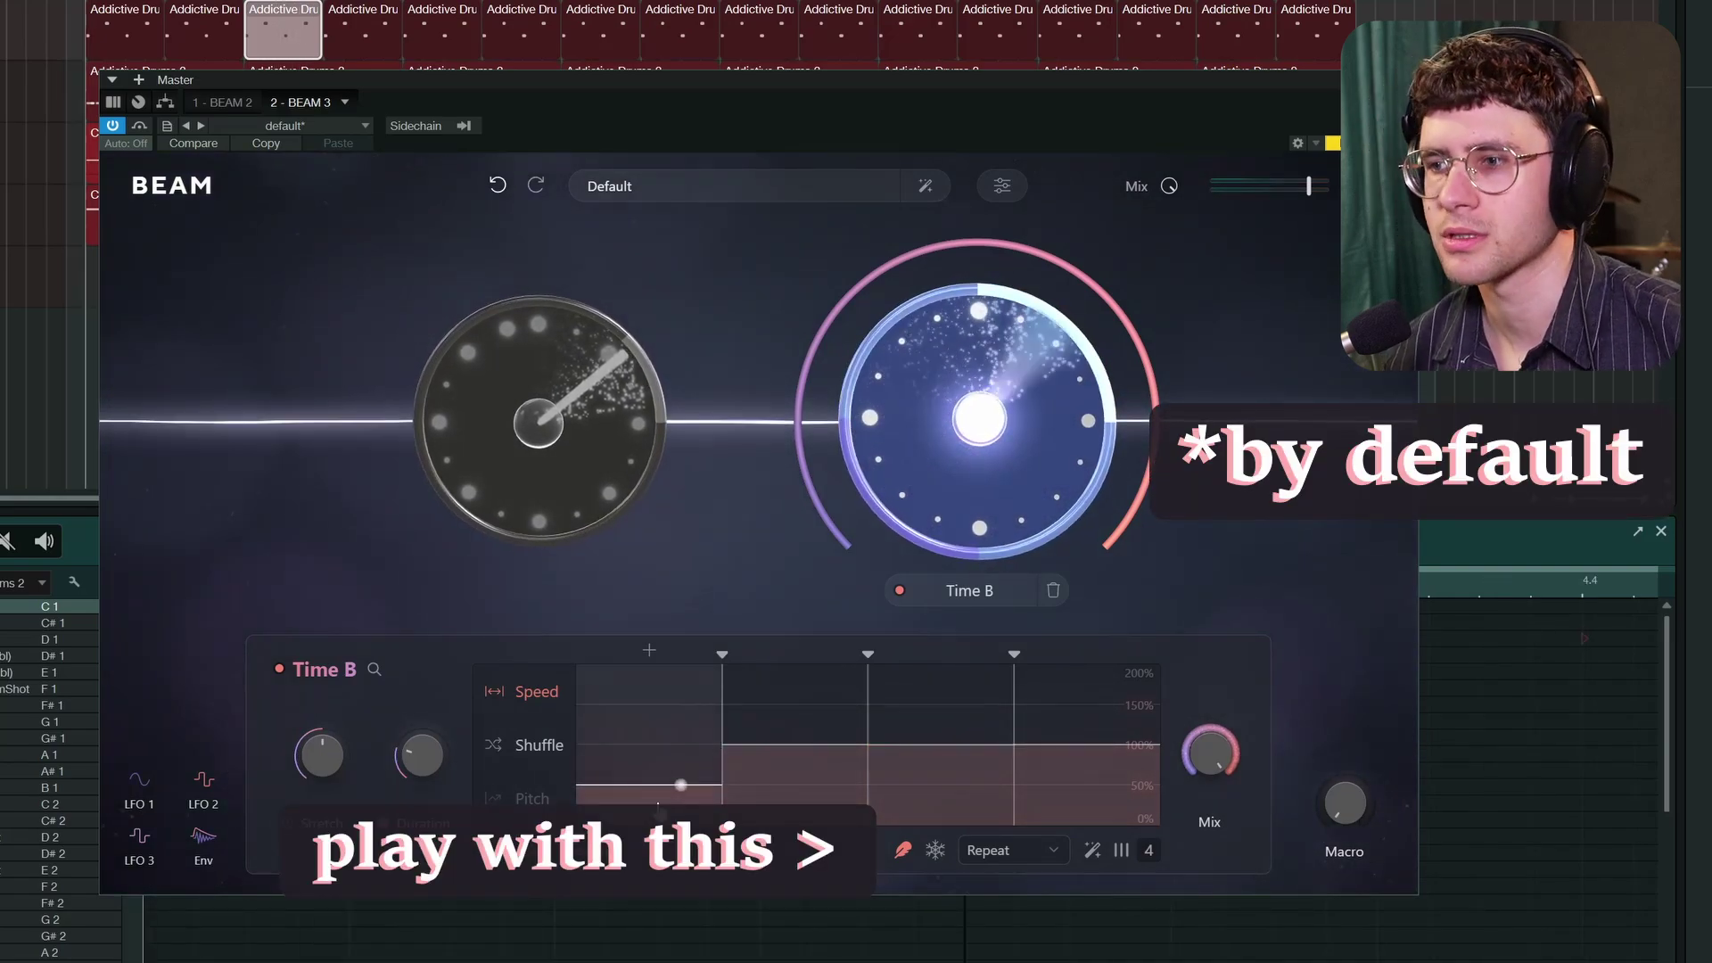
click(499, 753)
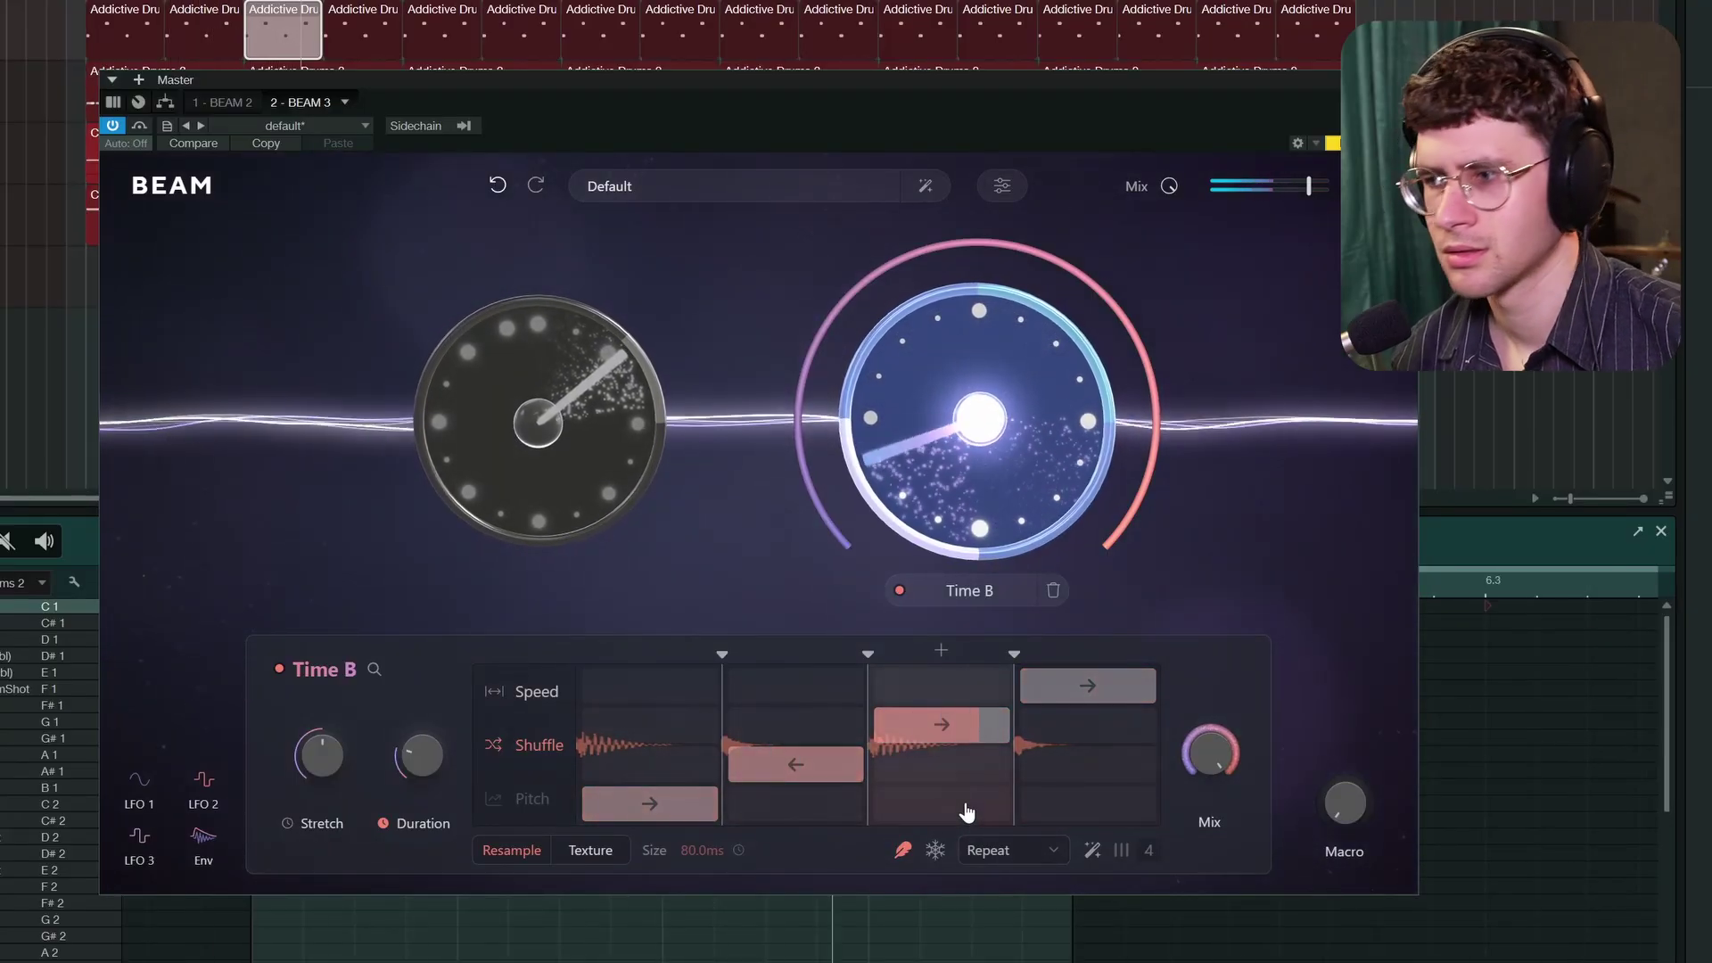
Step: Switch Time B to Texture pitch editing and raise the first slice's pitch to about +16 semitones
click(568, 805)
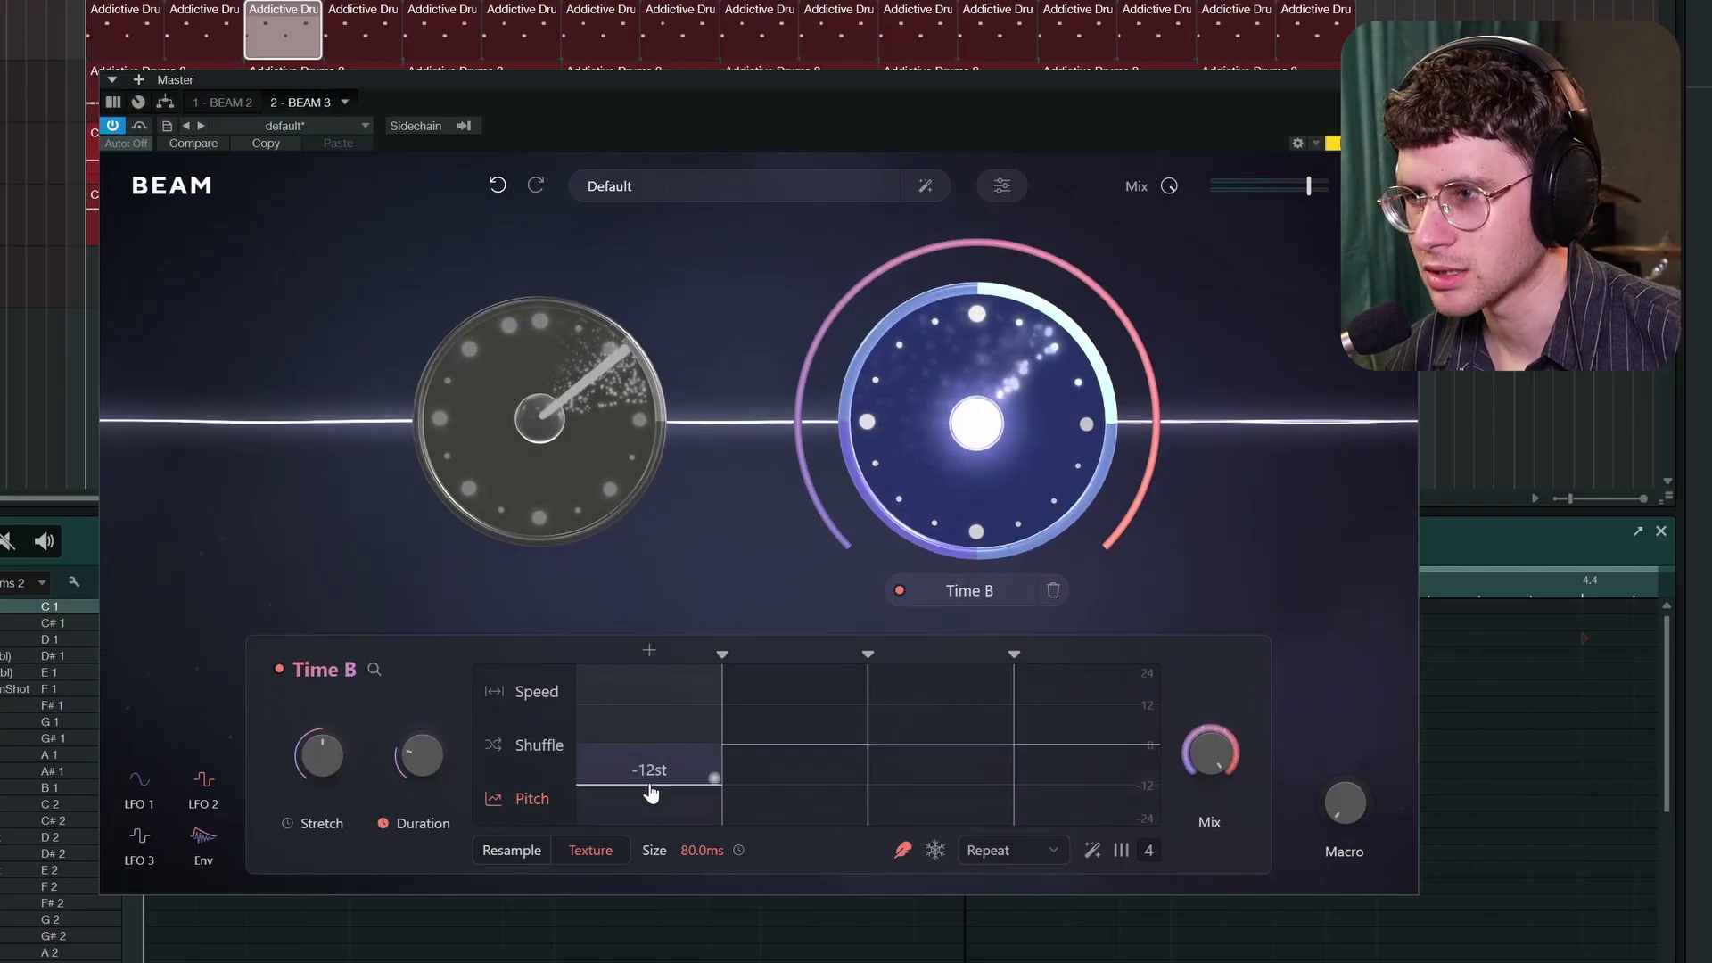
drag(651, 793, 674, 695)
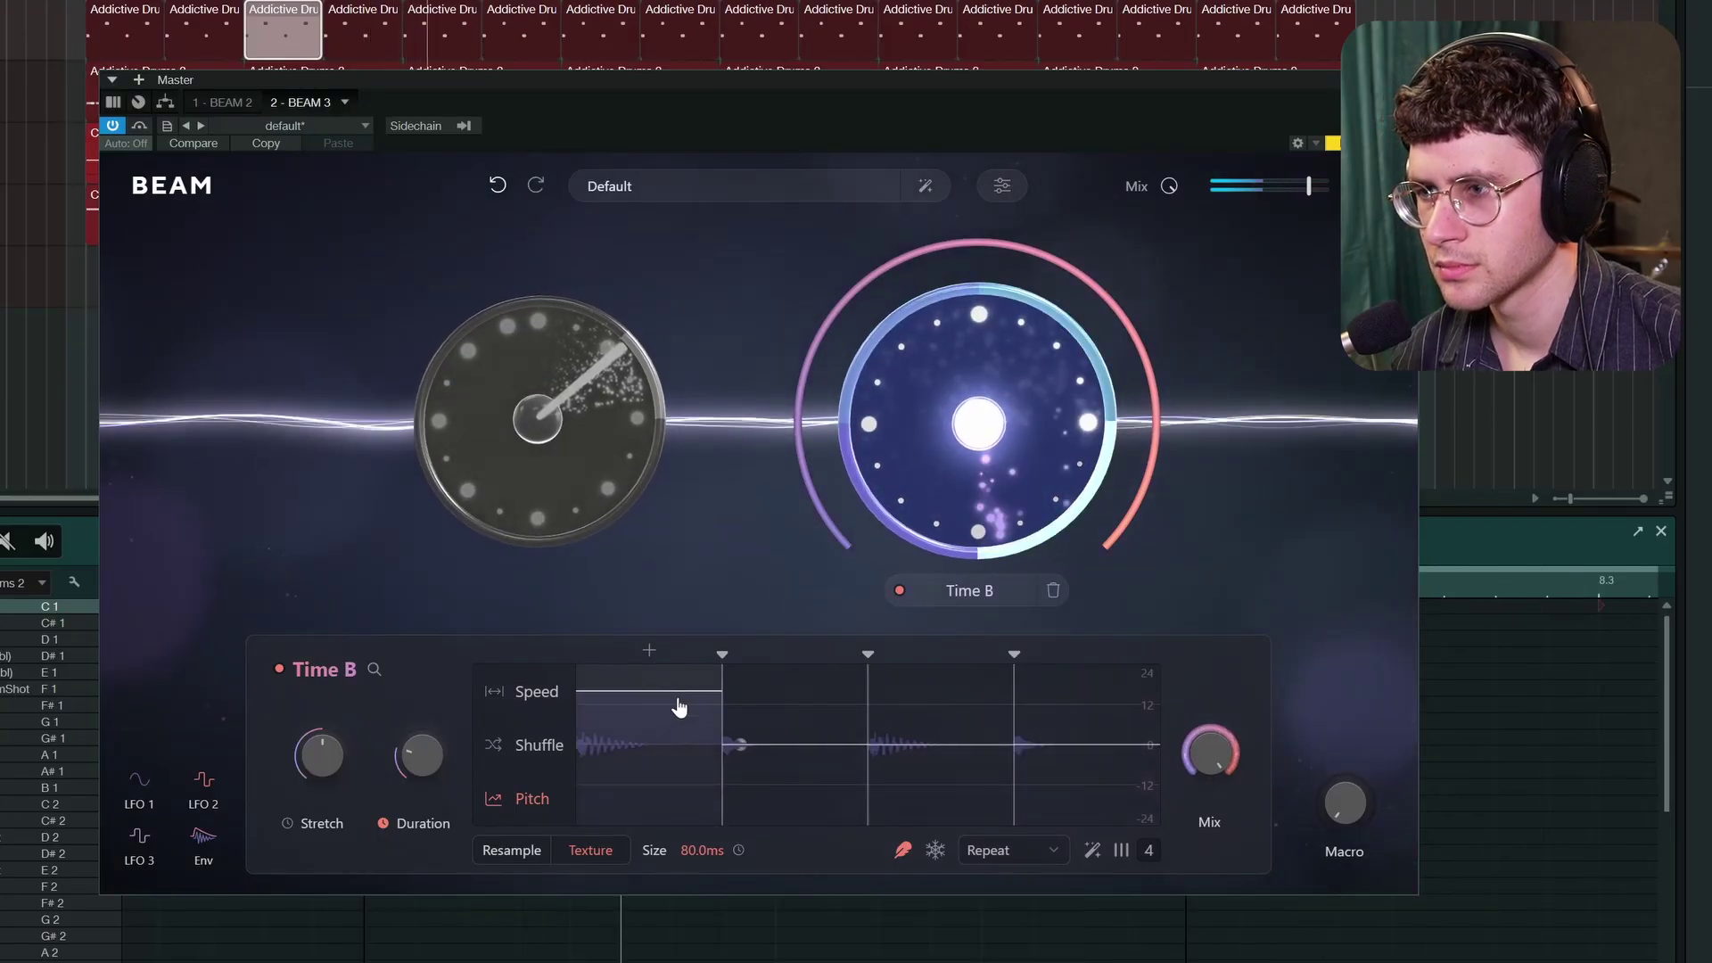
click(528, 754)
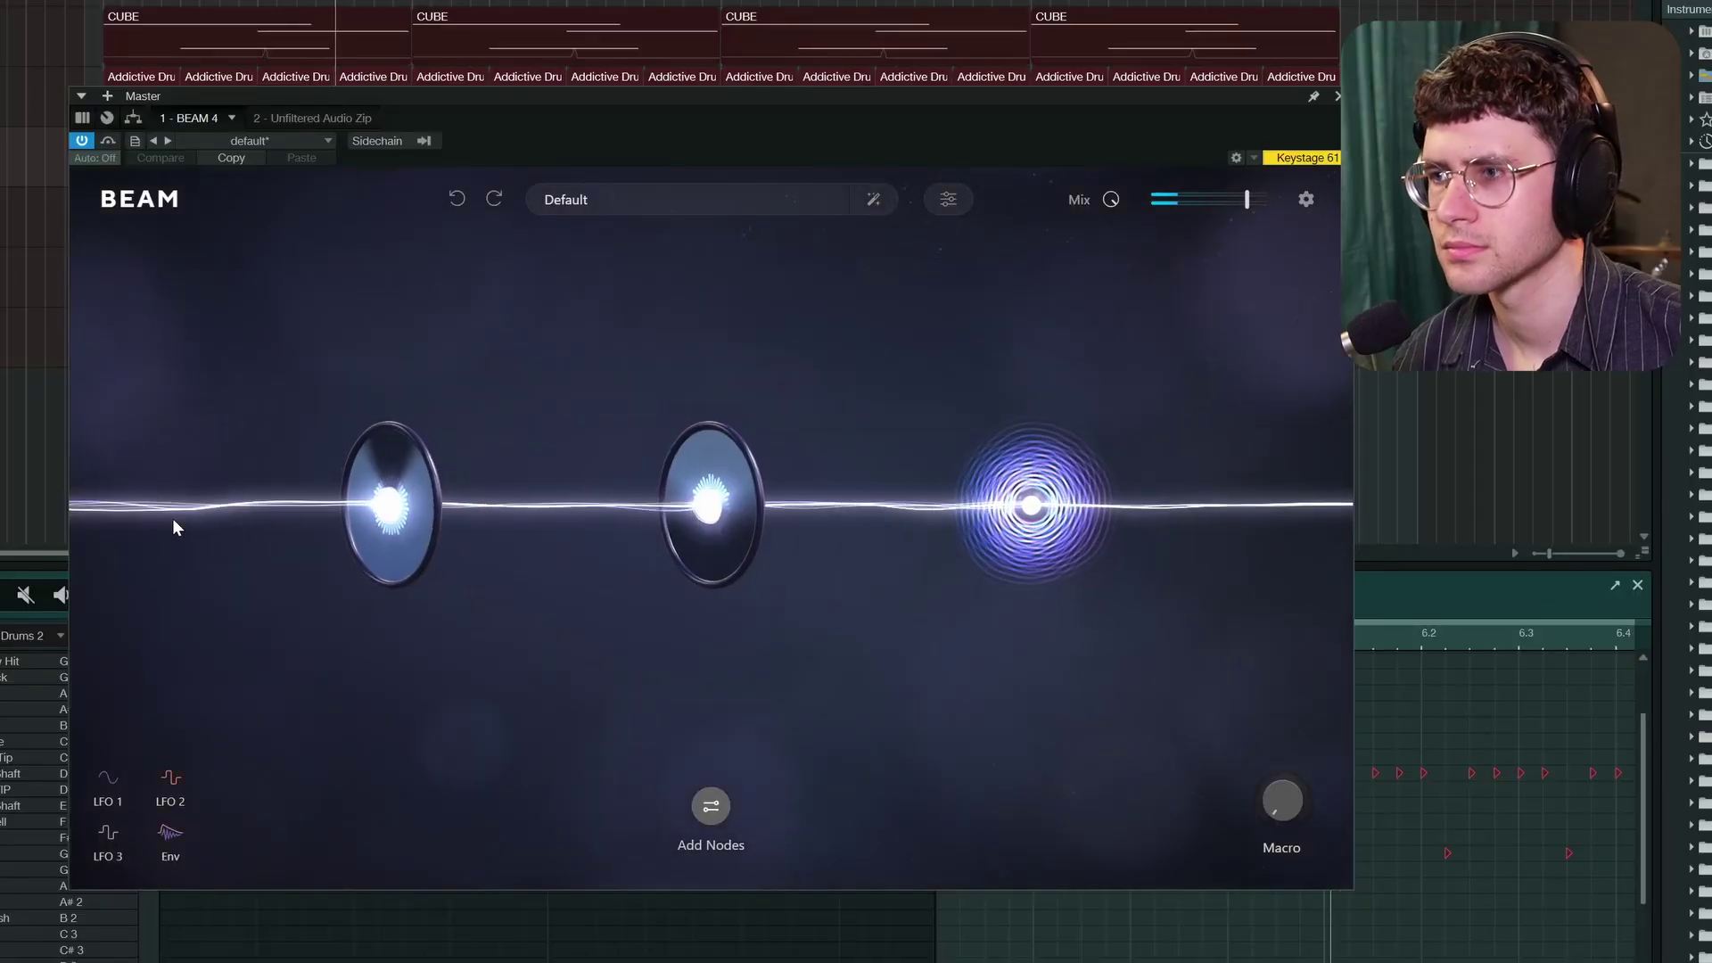
Step: Inspect the two filter nodes and Haze A in BEAM 4 on the Master, comparing the sound with Haze A bypassed and active
mouse_move(649, 546)
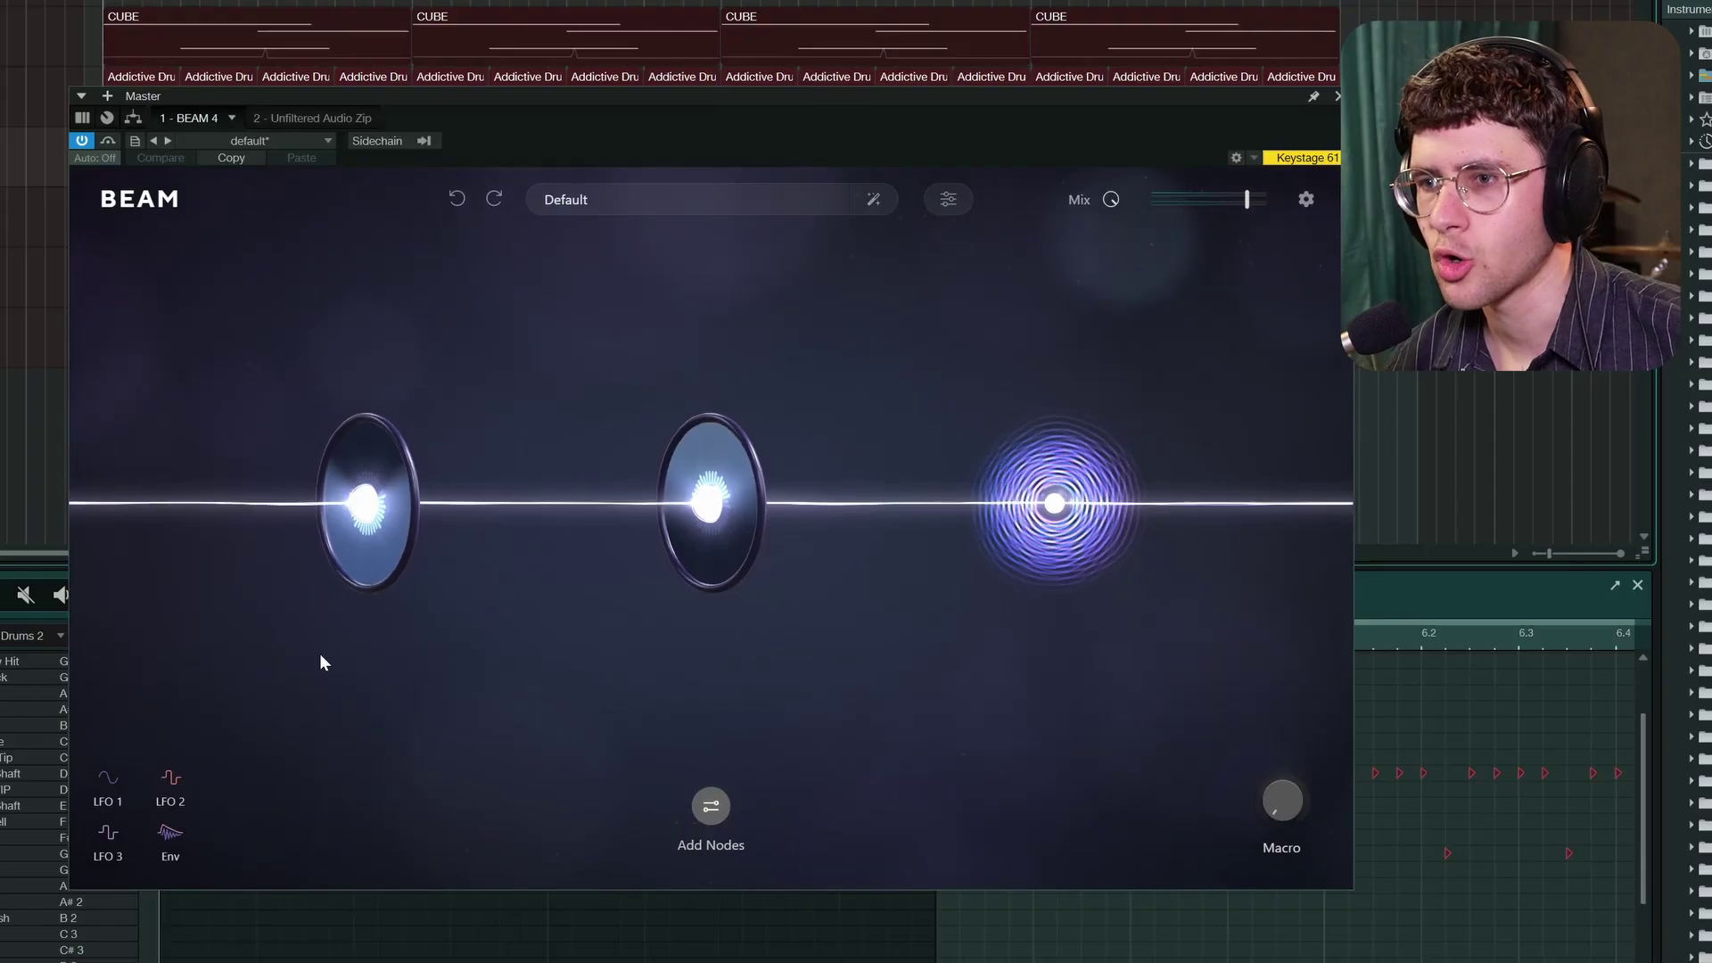
click(389, 450)
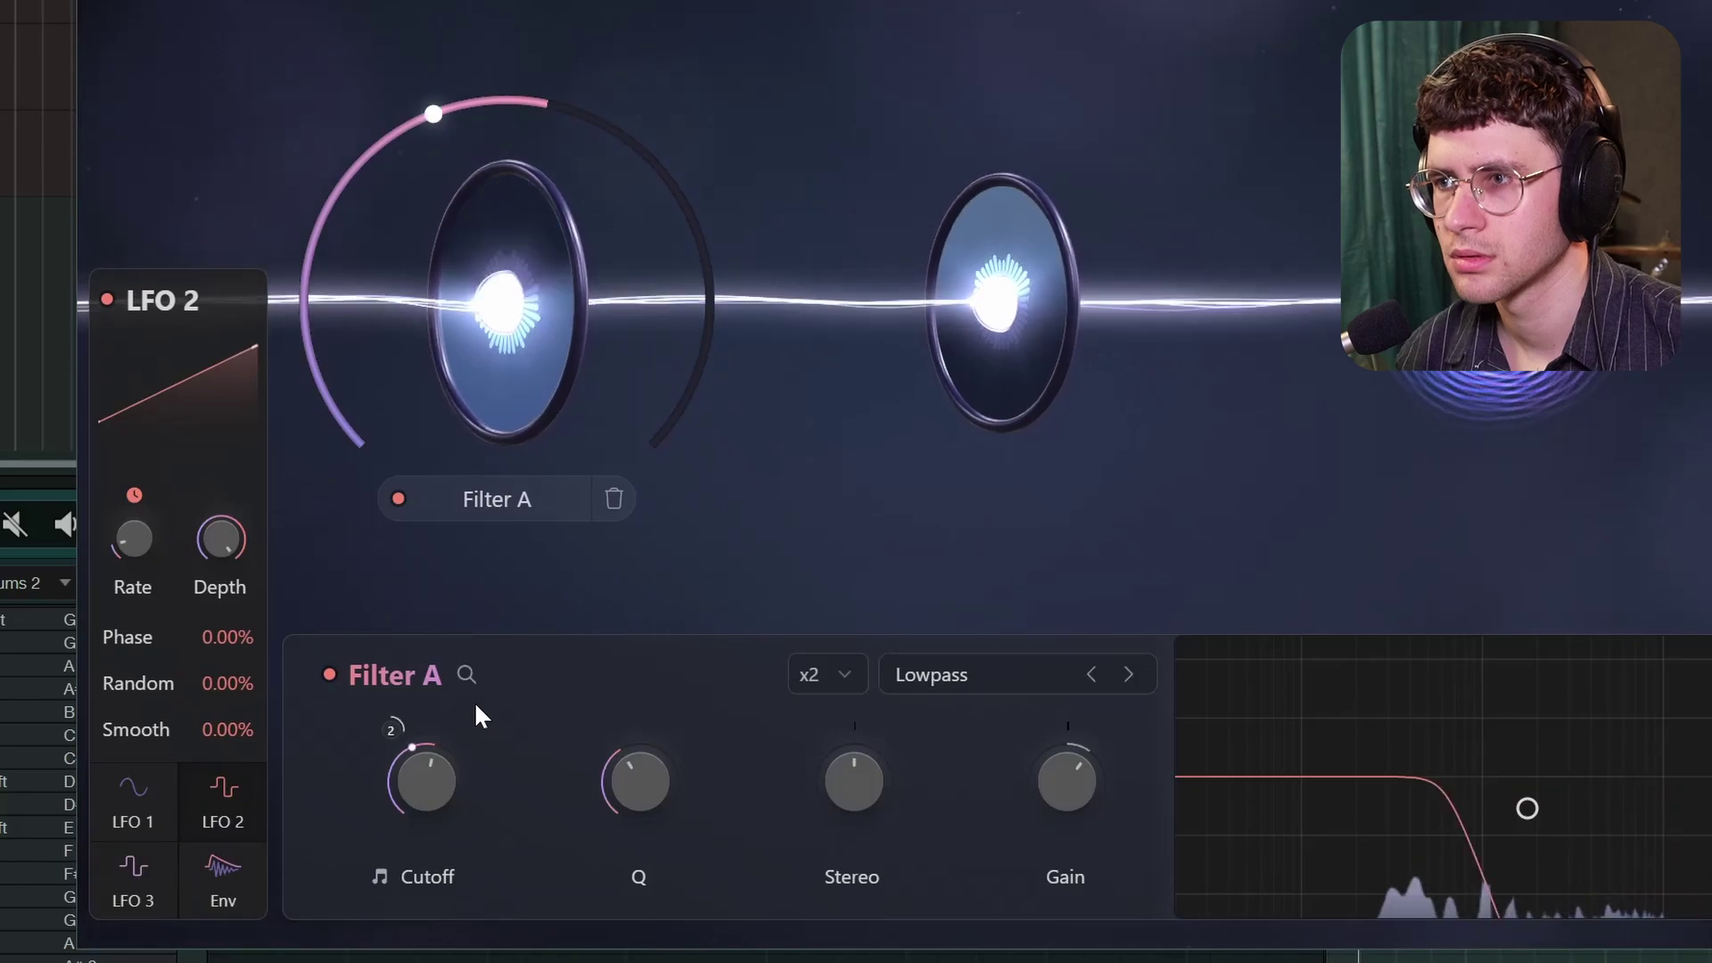
click(999, 303)
click(1493, 325)
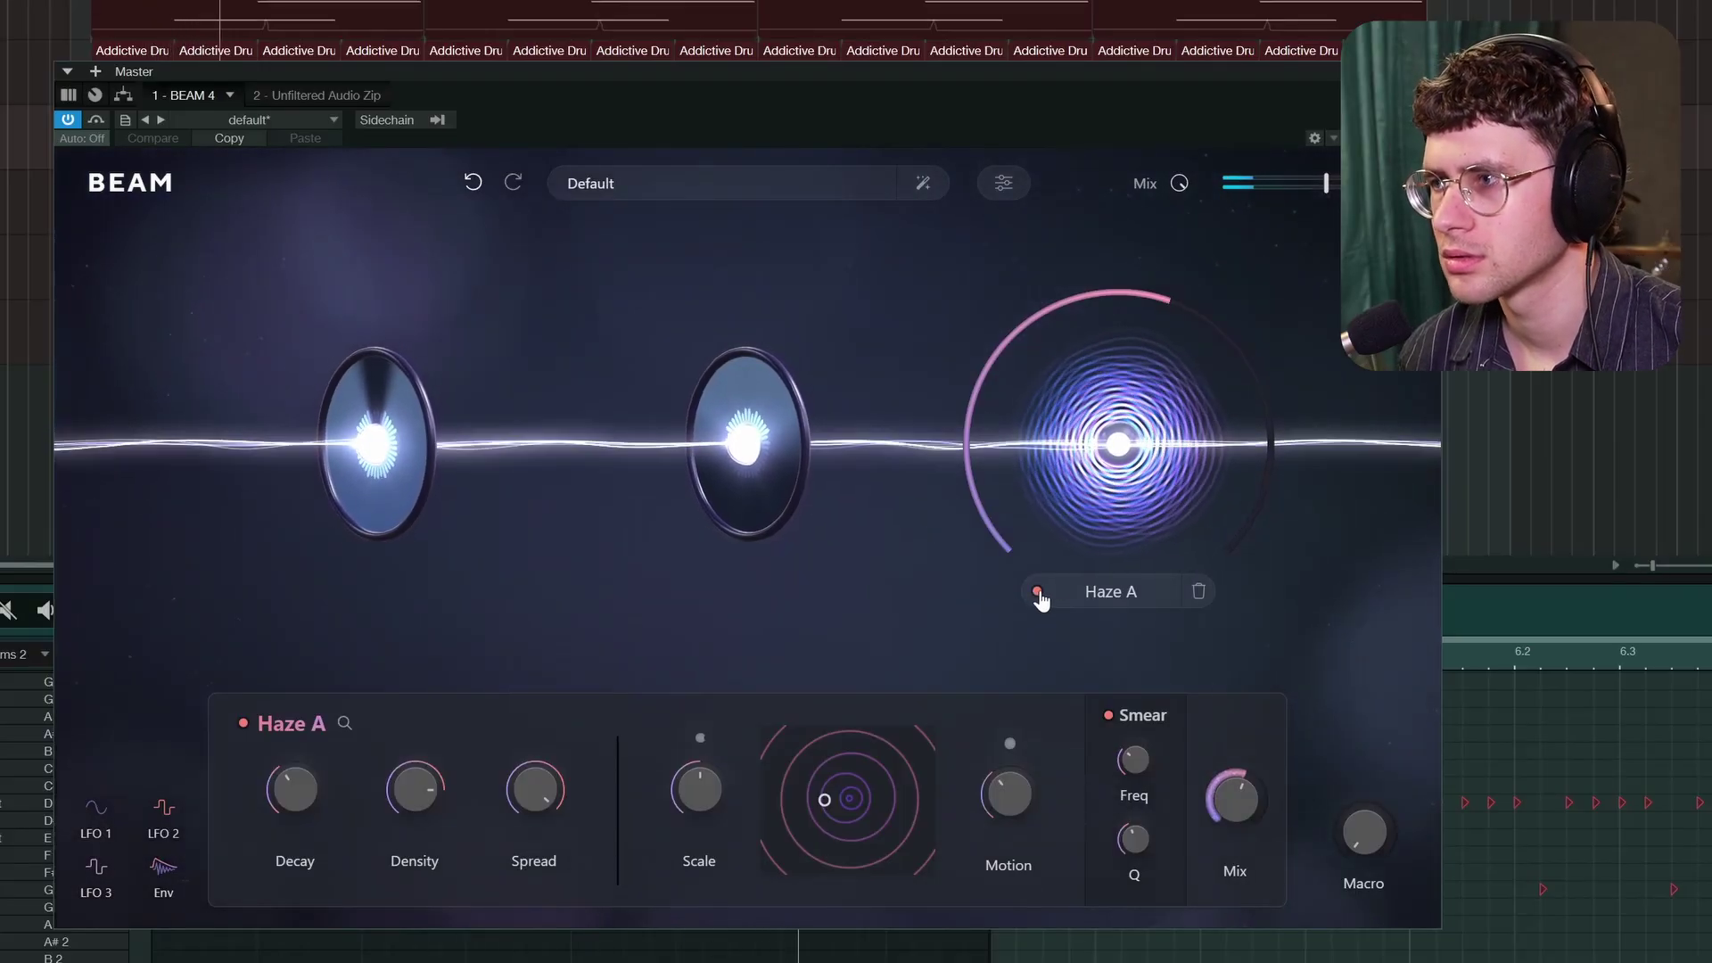
click(1038, 593)
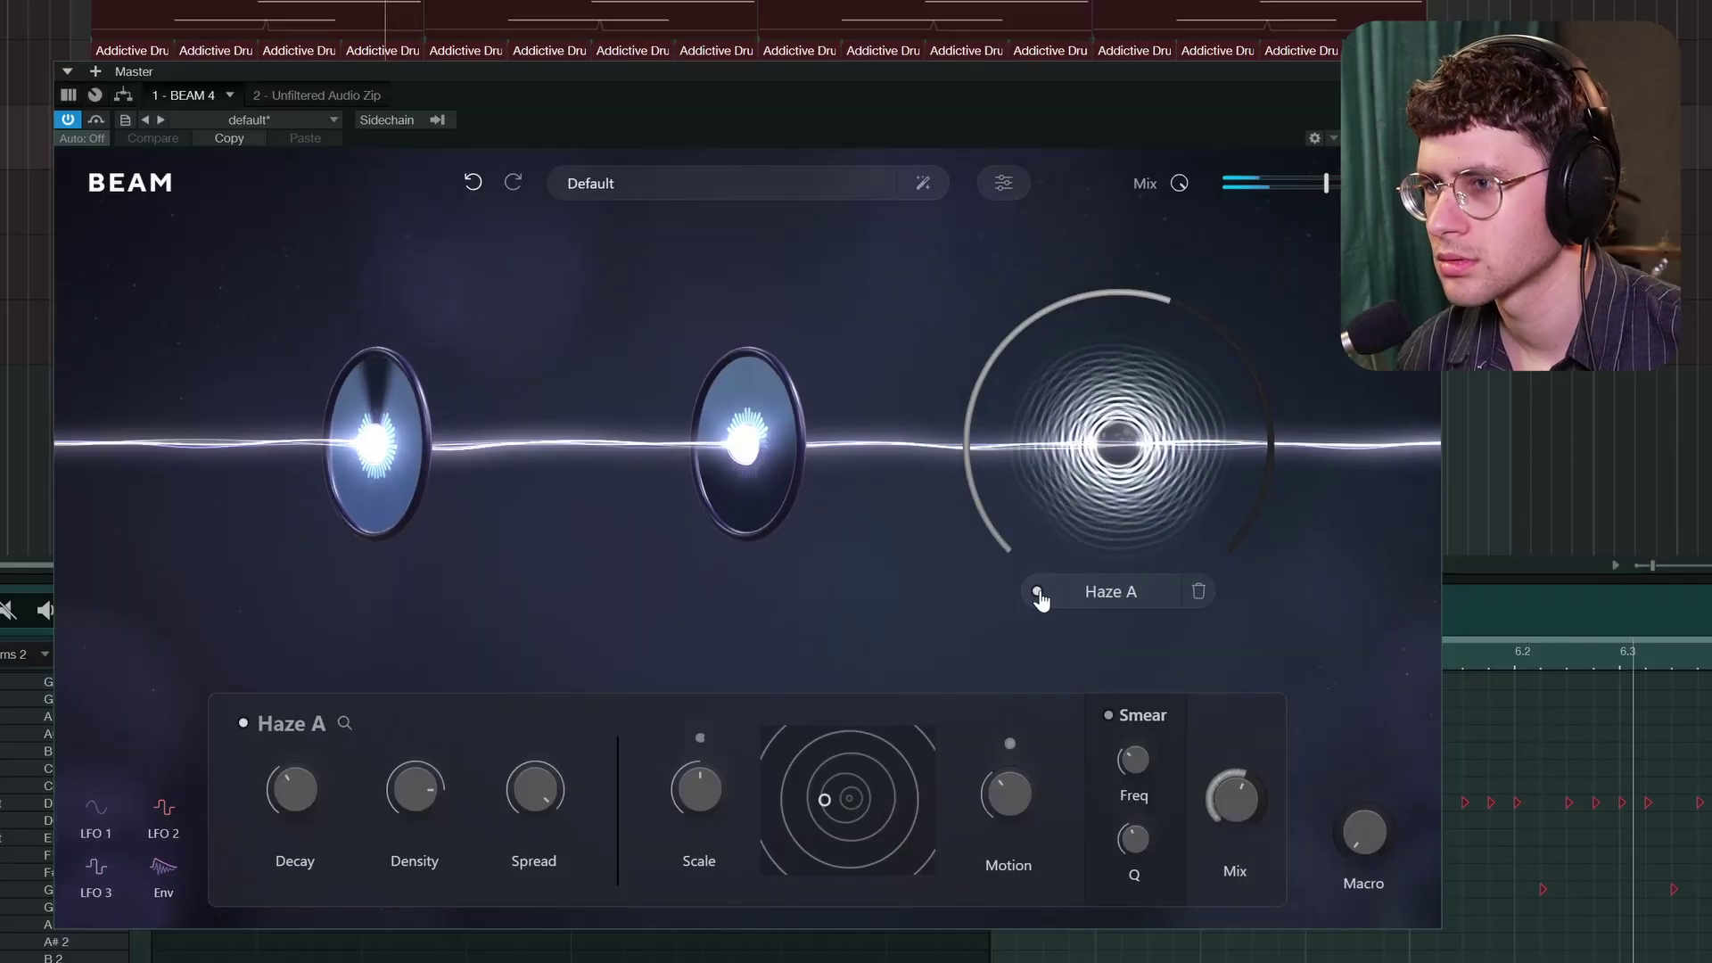
click(1037, 593)
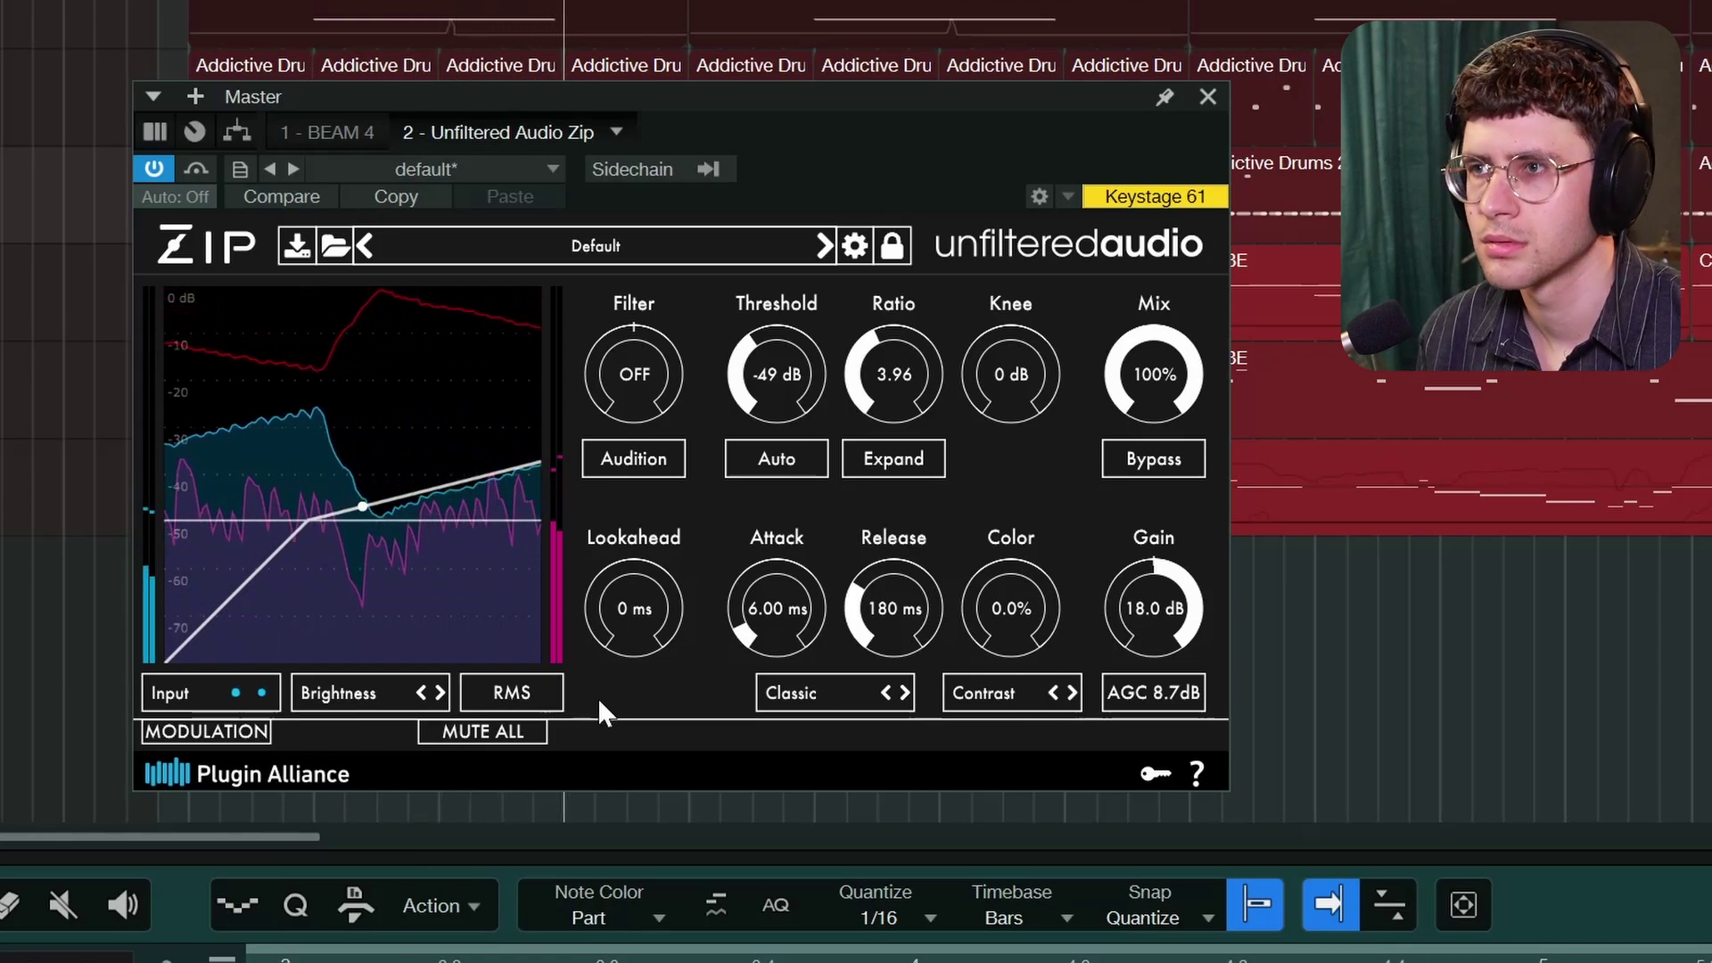
Step: Close the Zip compressor and inspect the Space A and Haze A settings of BEAM 5 on the CUBE 3 track
click(1208, 96)
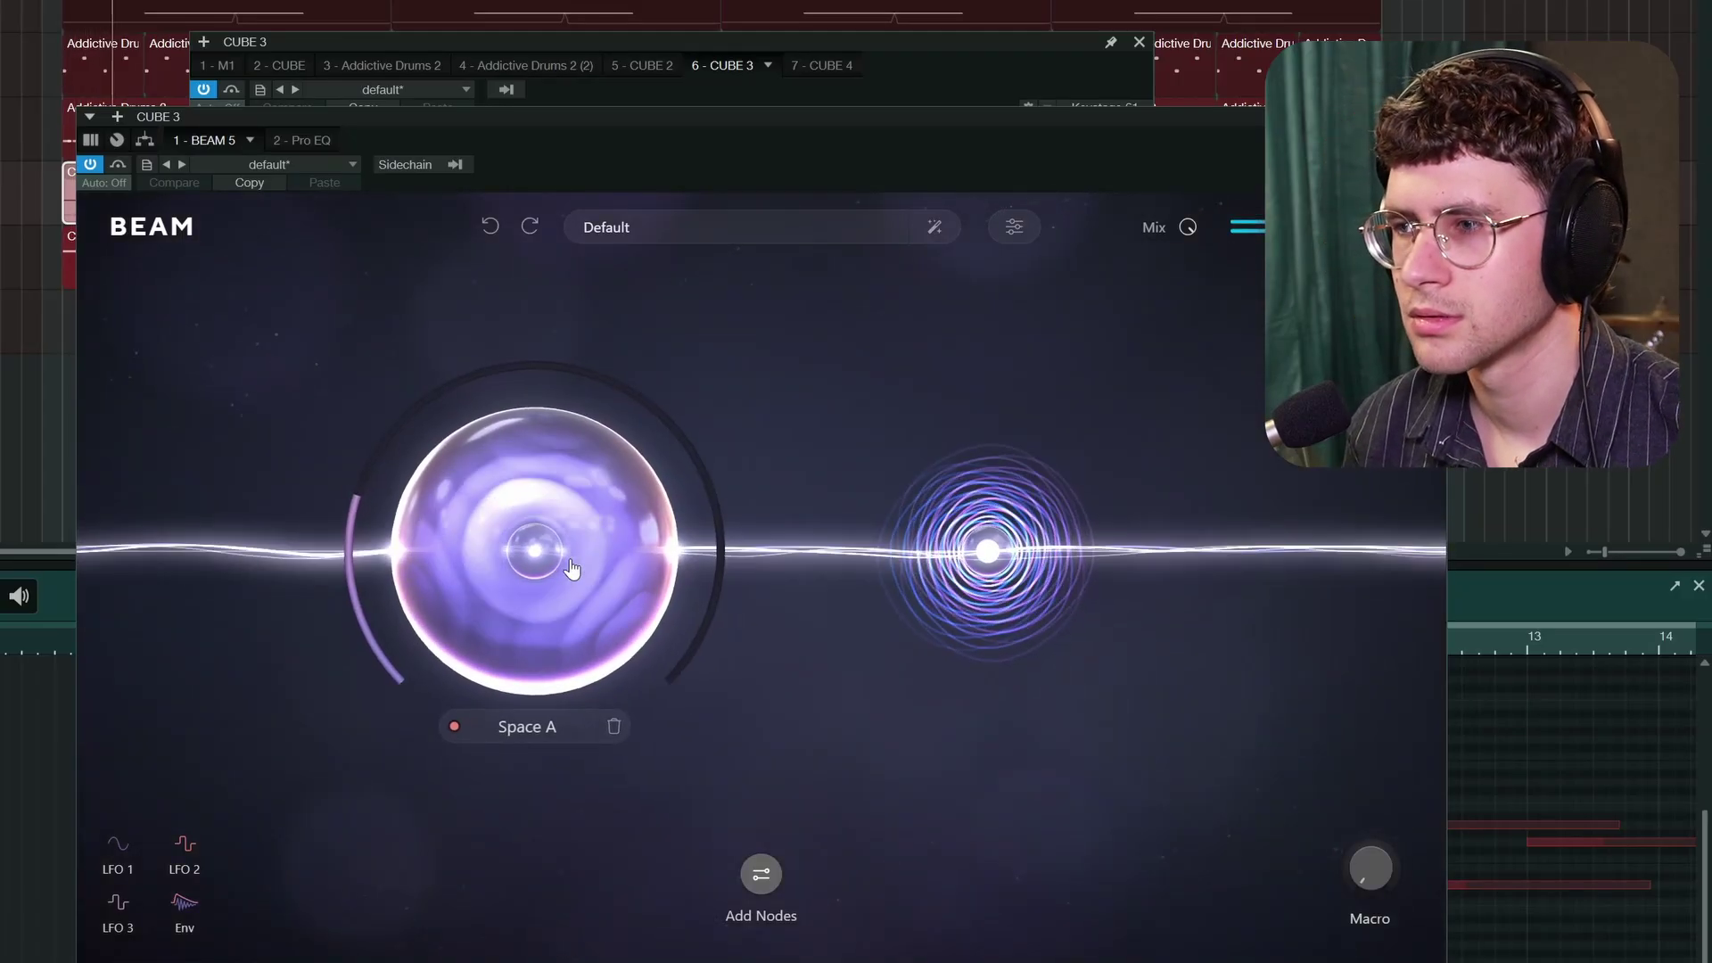
mouse_move(985, 546)
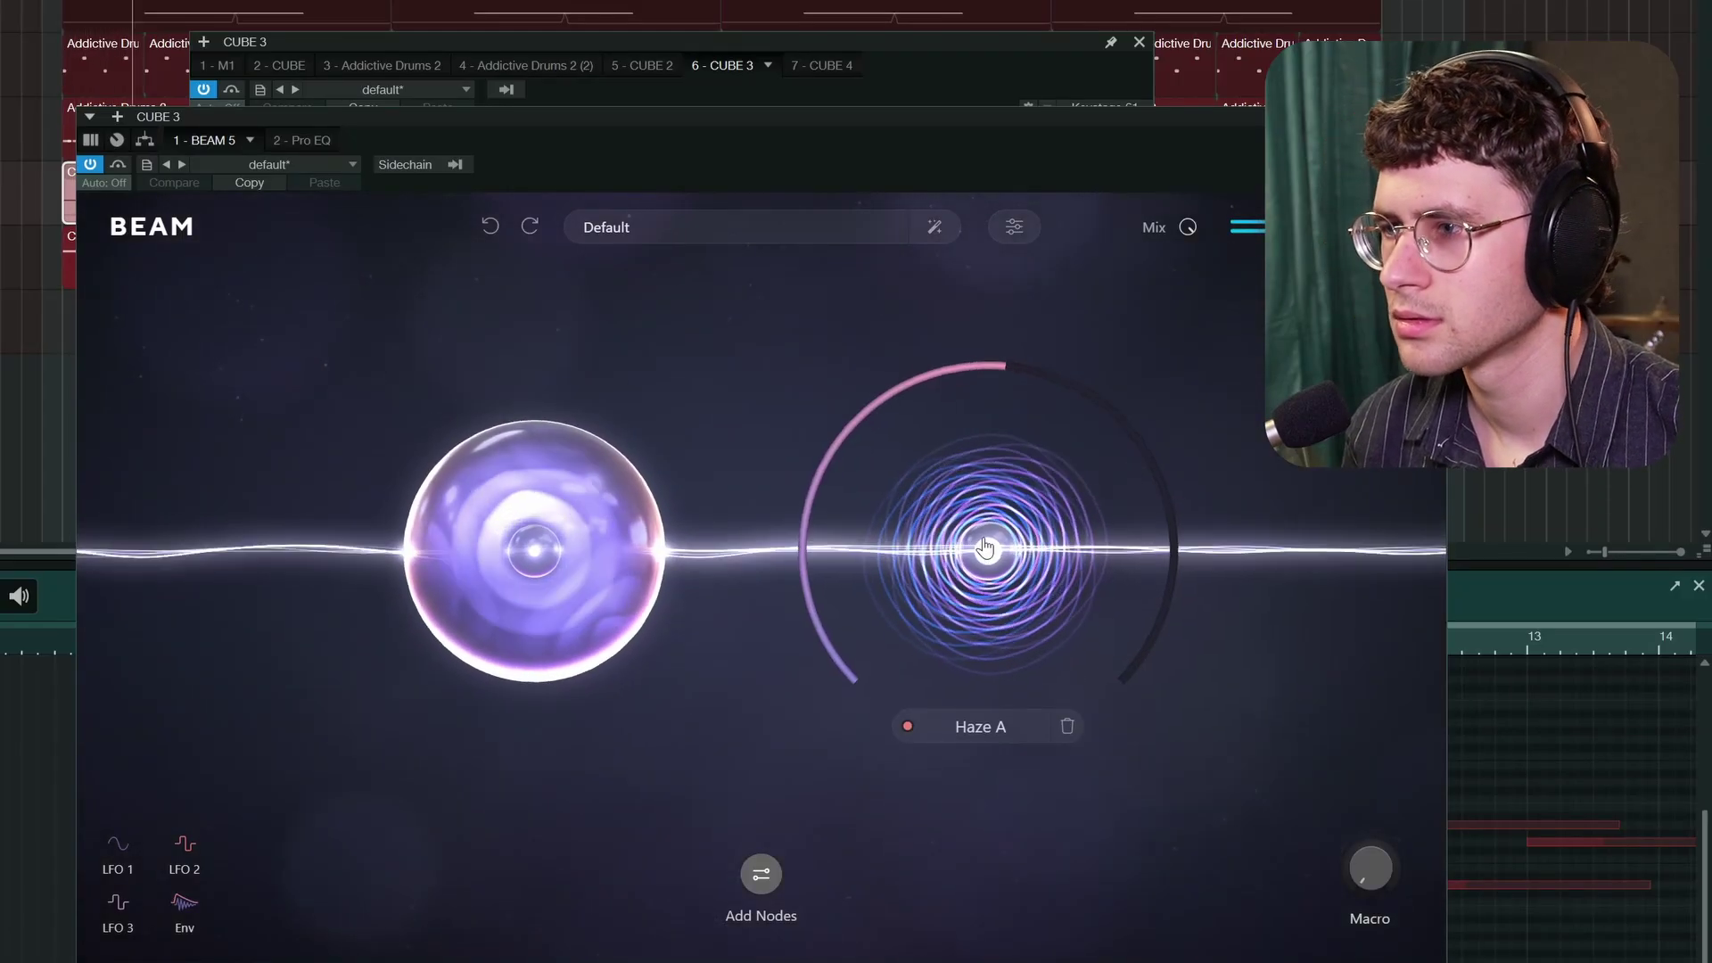
click(533, 560)
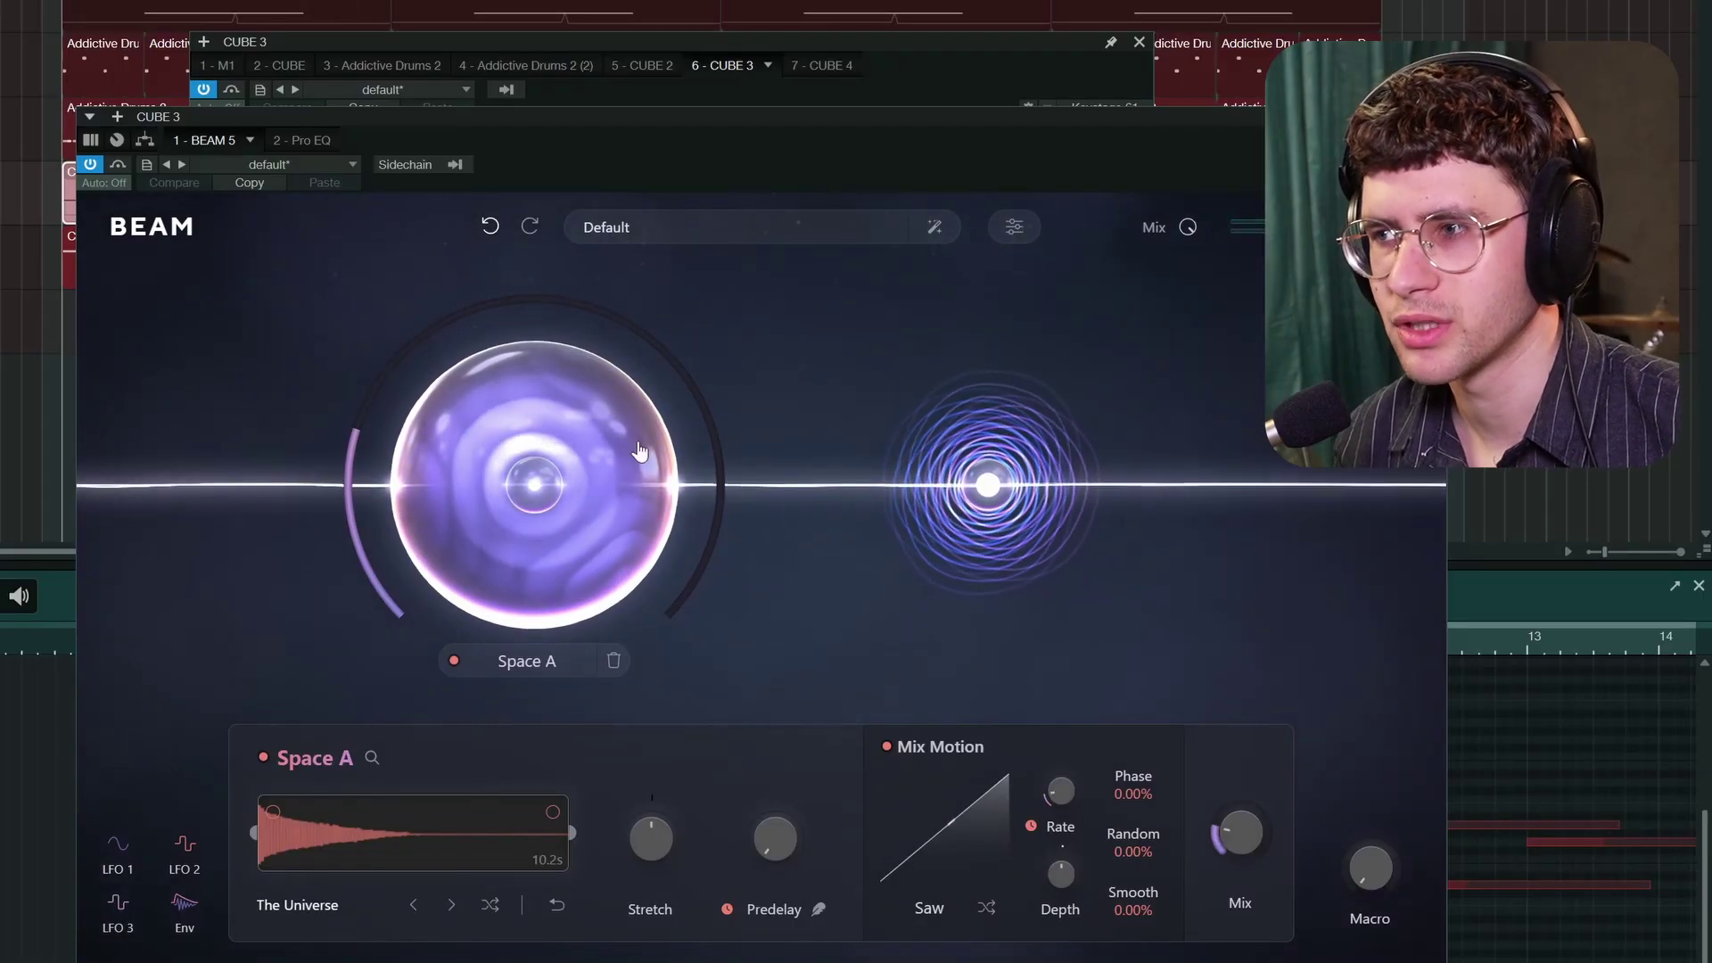
click(1030, 466)
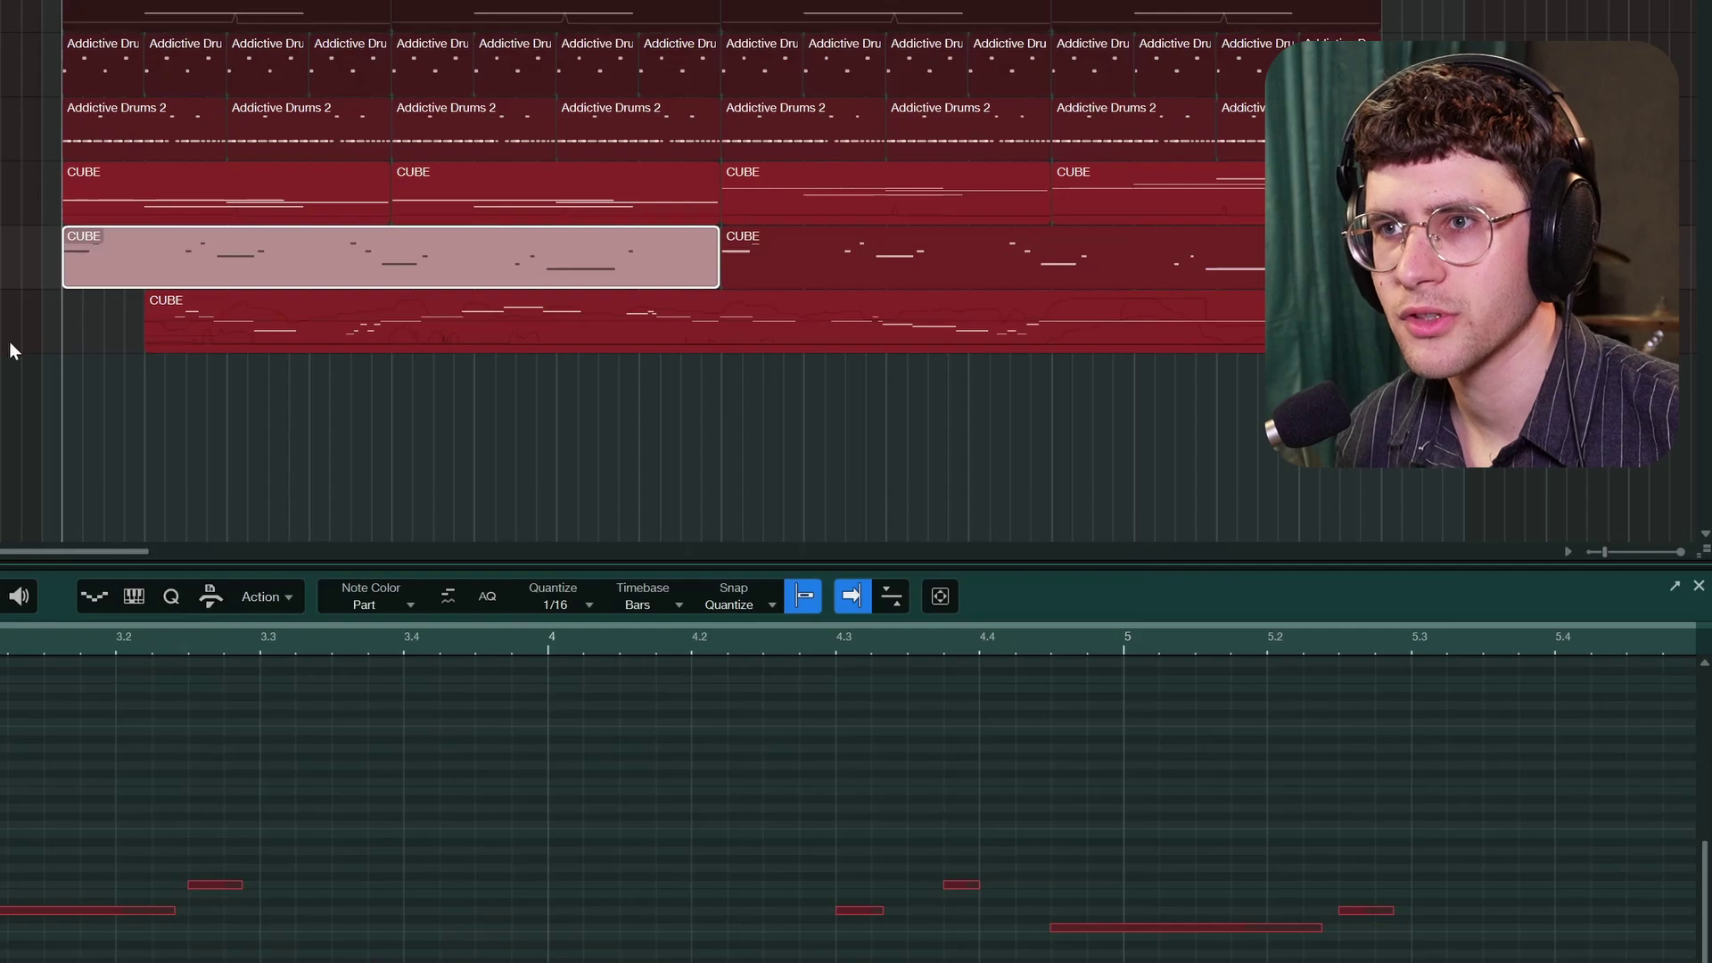
Step: Play CUBE 2 through BEAM 6, view the Warp Detonation preset's description and check the overall Mix amount
key(F11)
key(space)
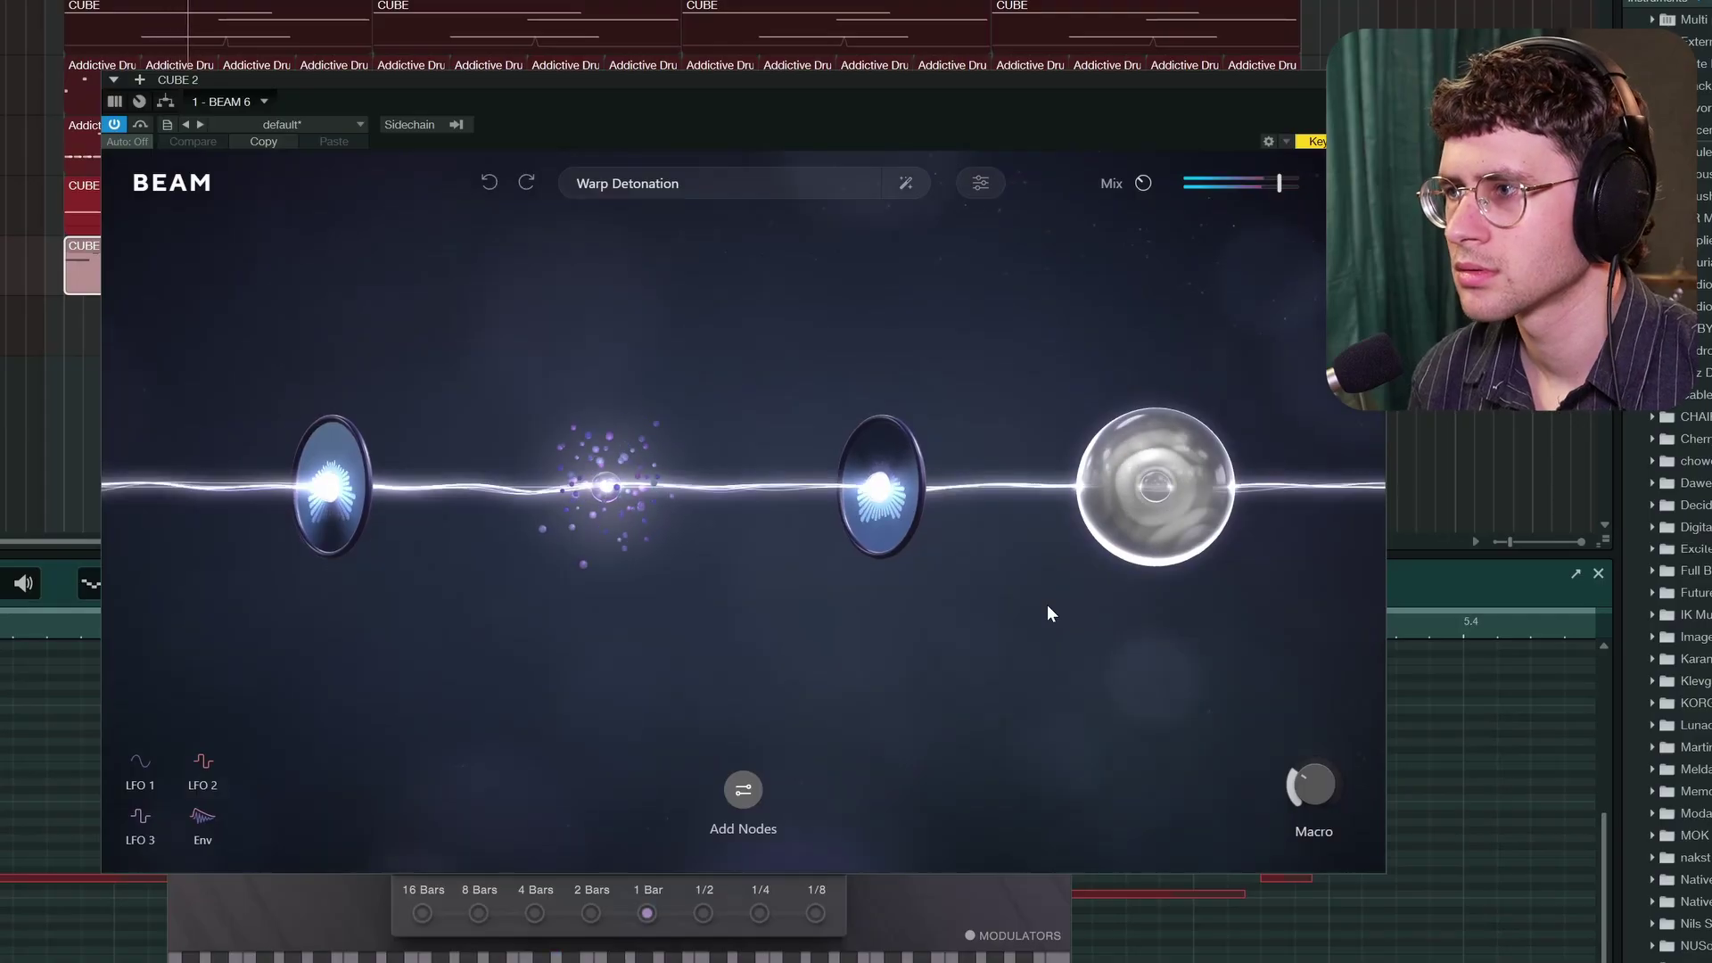
click(675, 195)
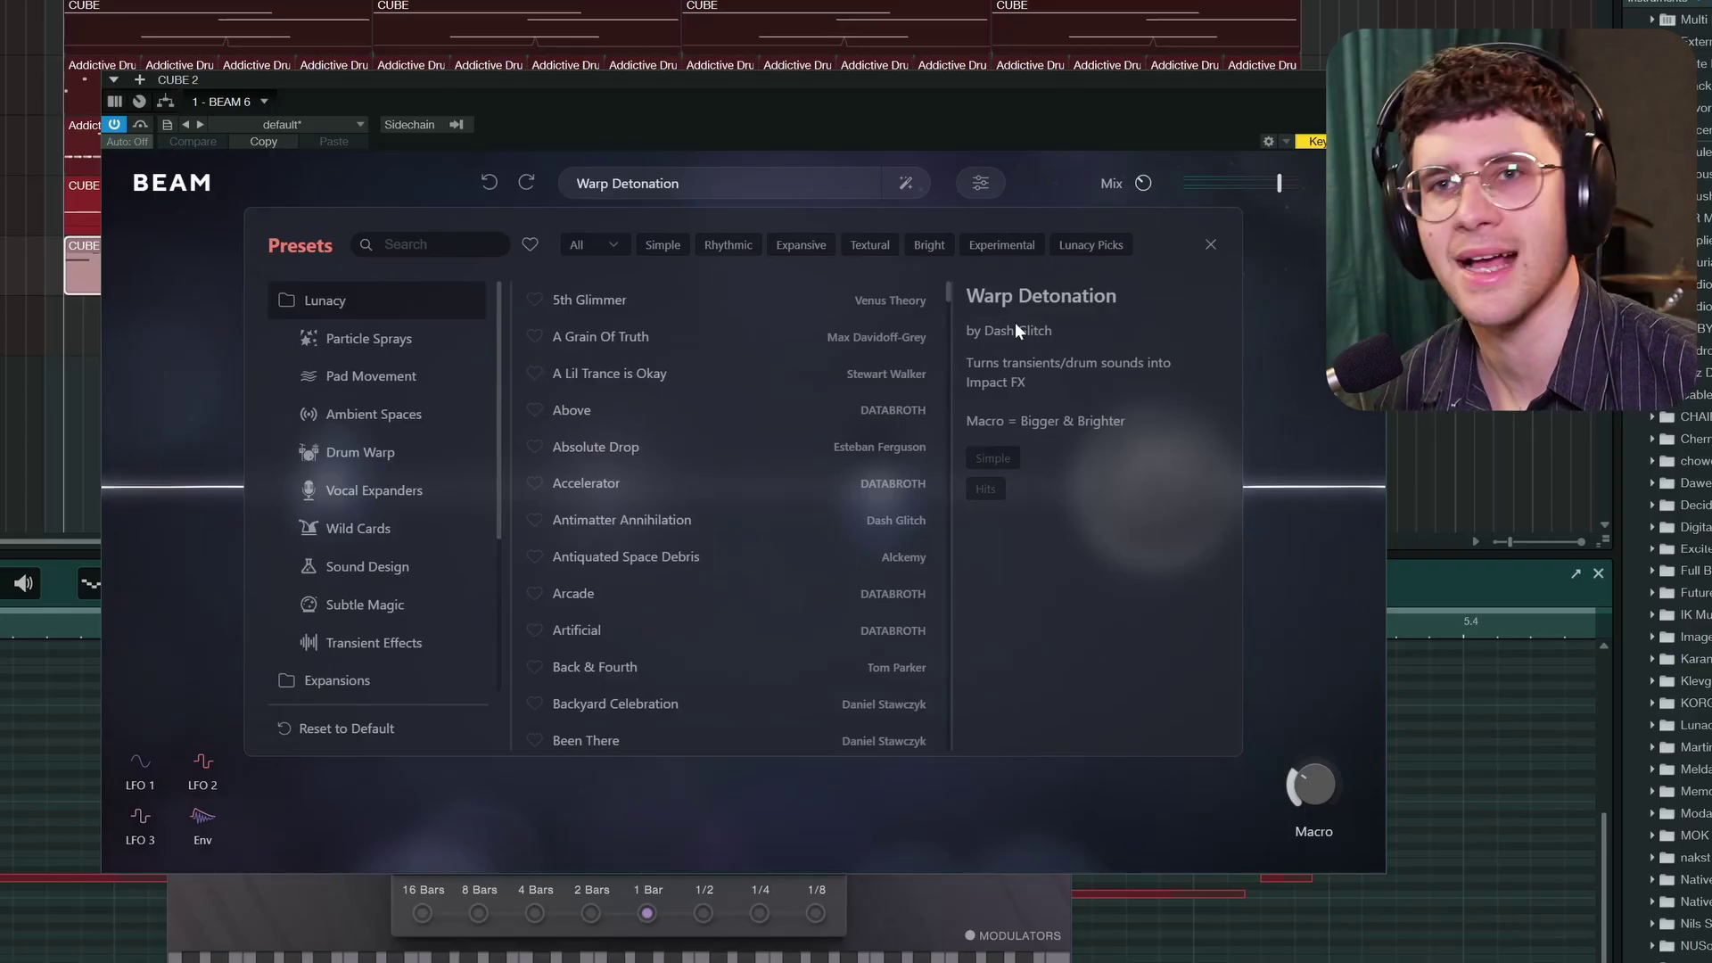
key(Escape)
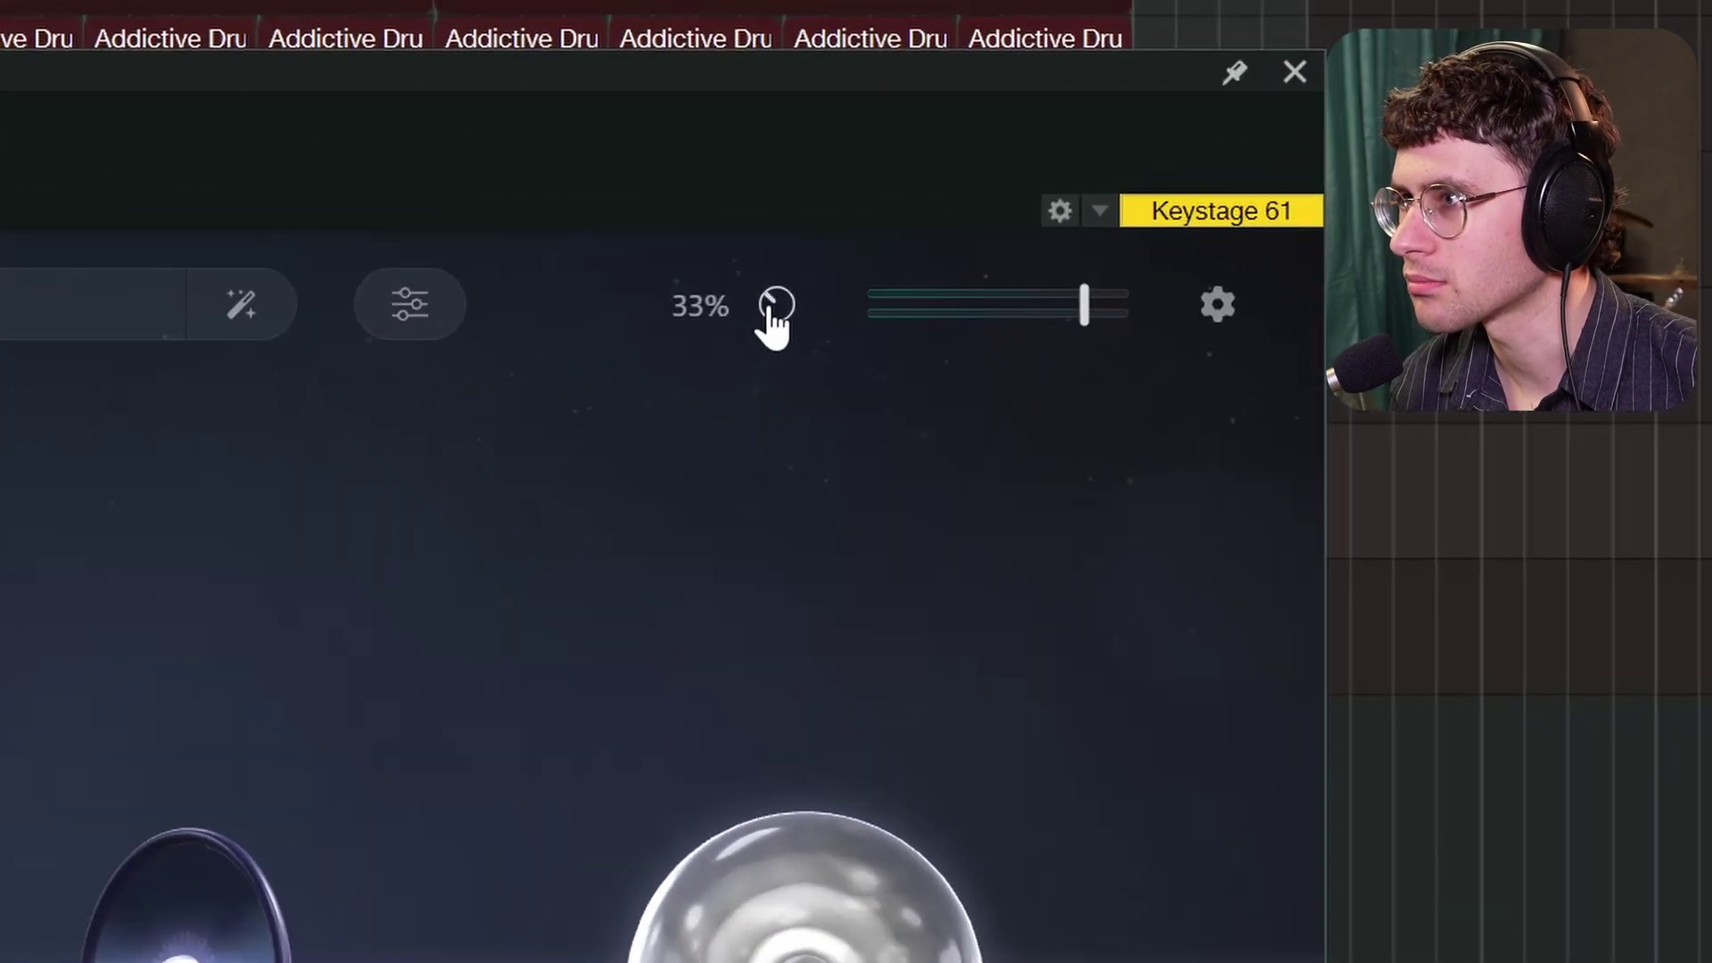
drag(1141, 189, 1142, 186)
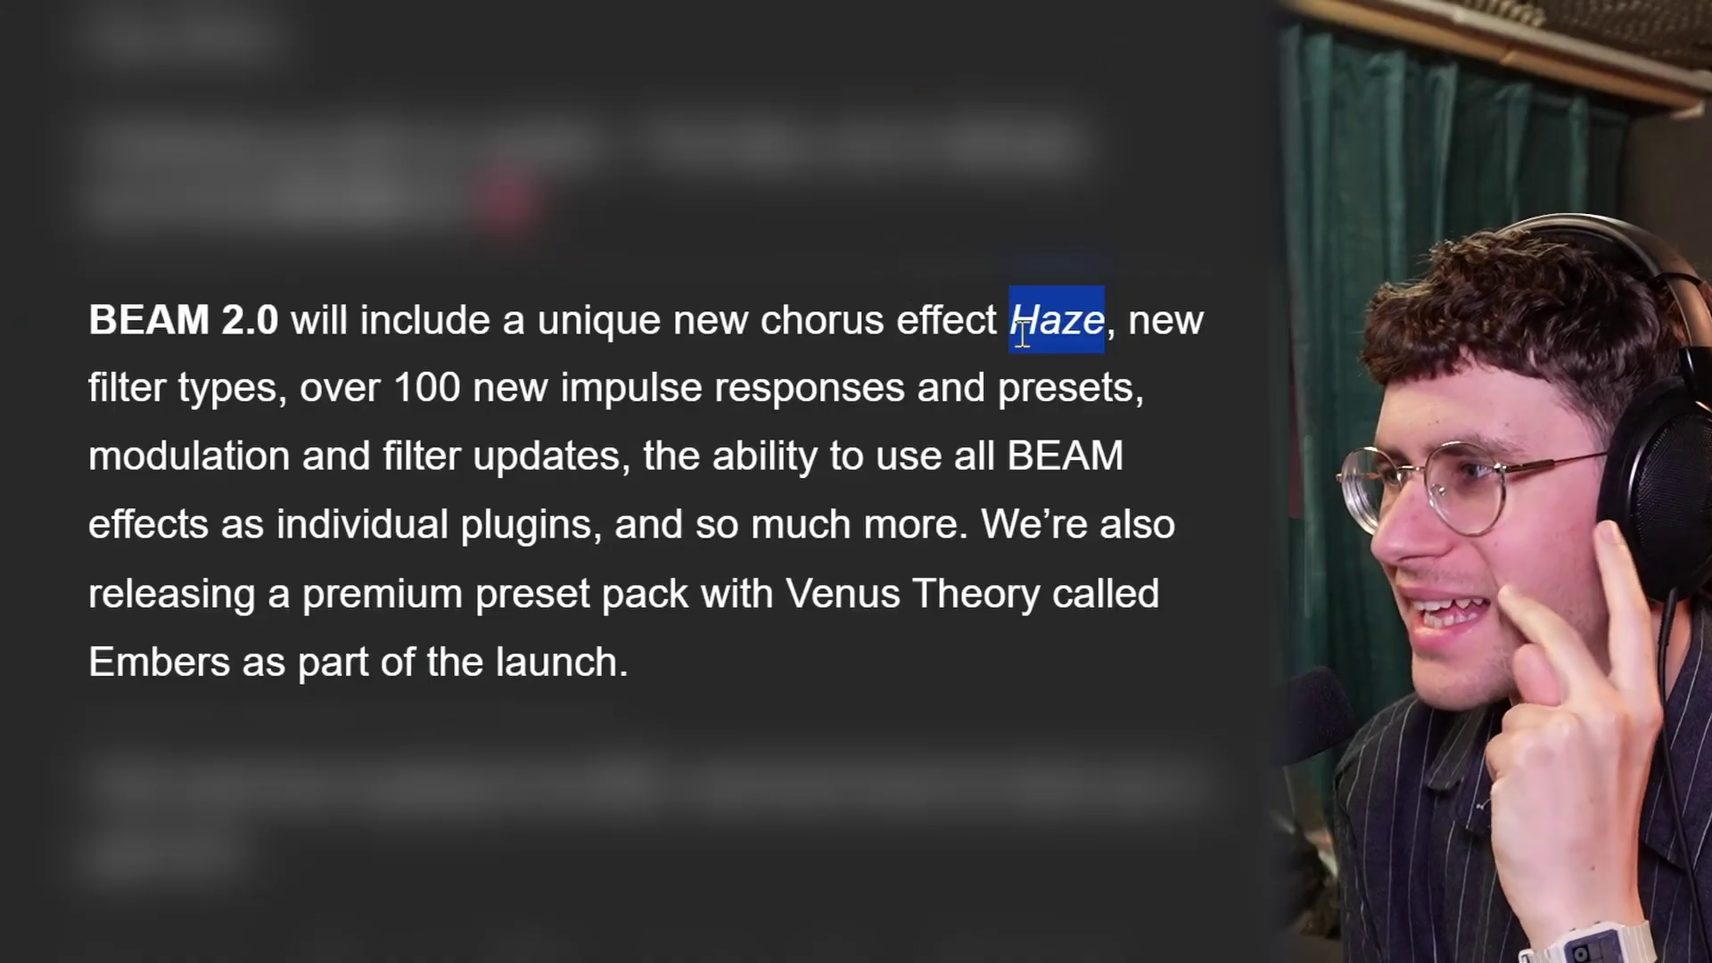
Step: Highlight the passage about 100 new impulse responses and presets in the BEAM 2.0 announcement
drag(383, 389, 424, 387)
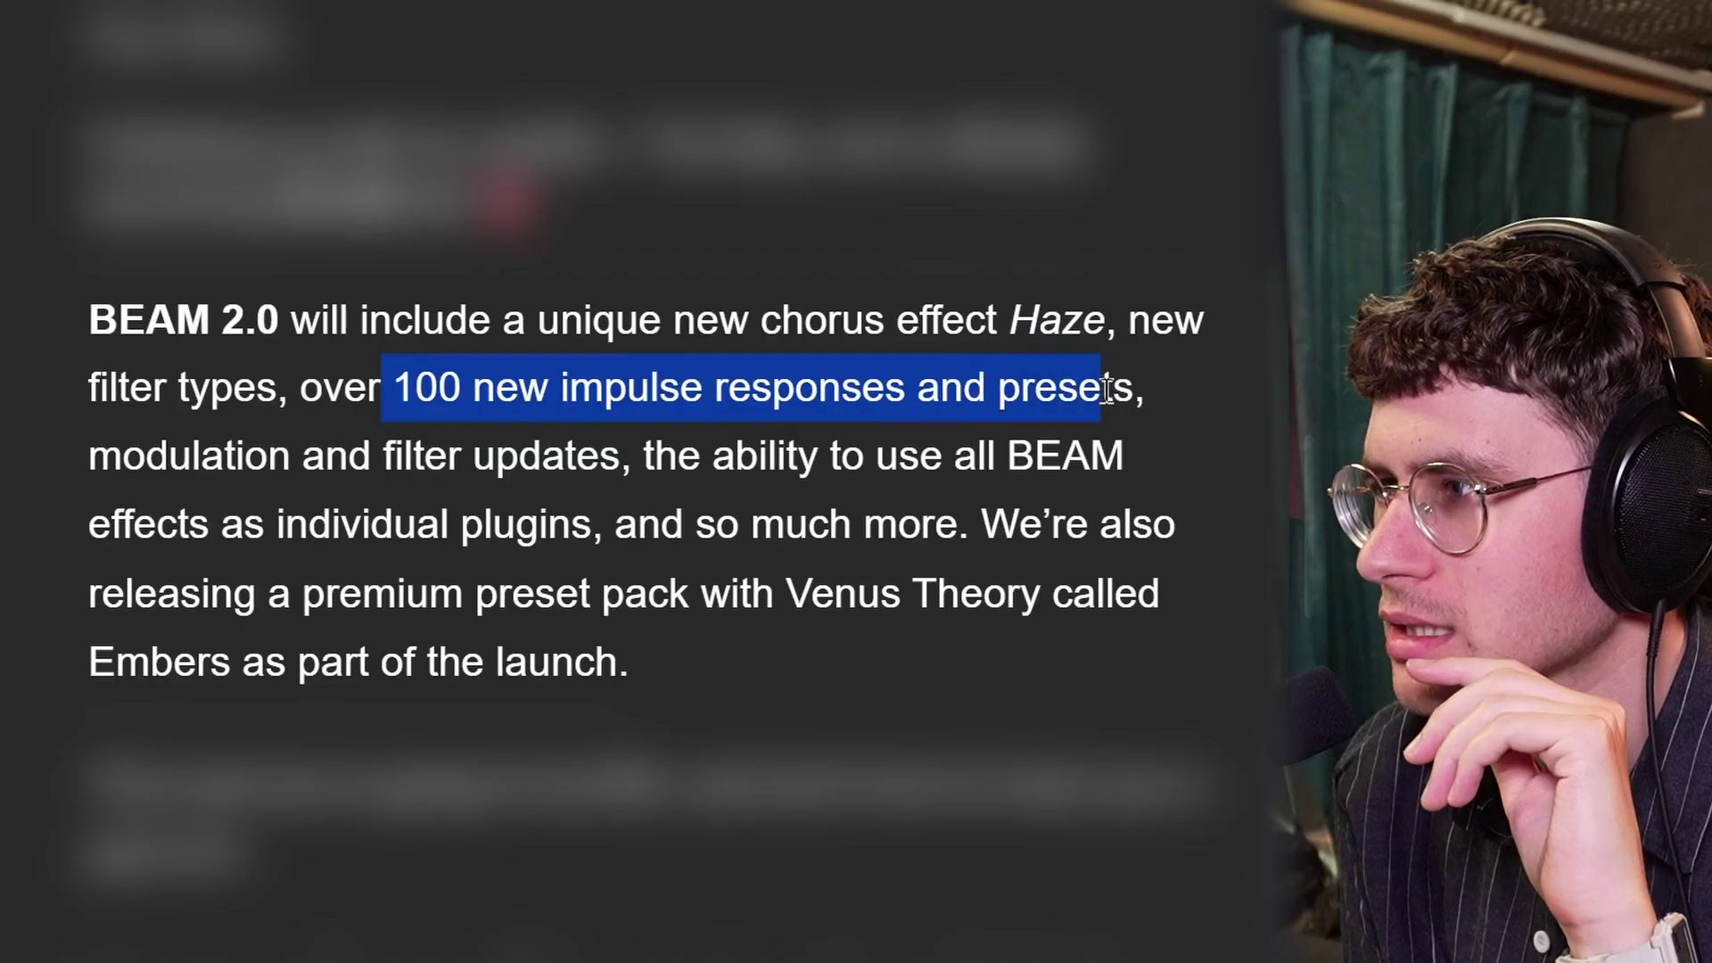
click(379, 456)
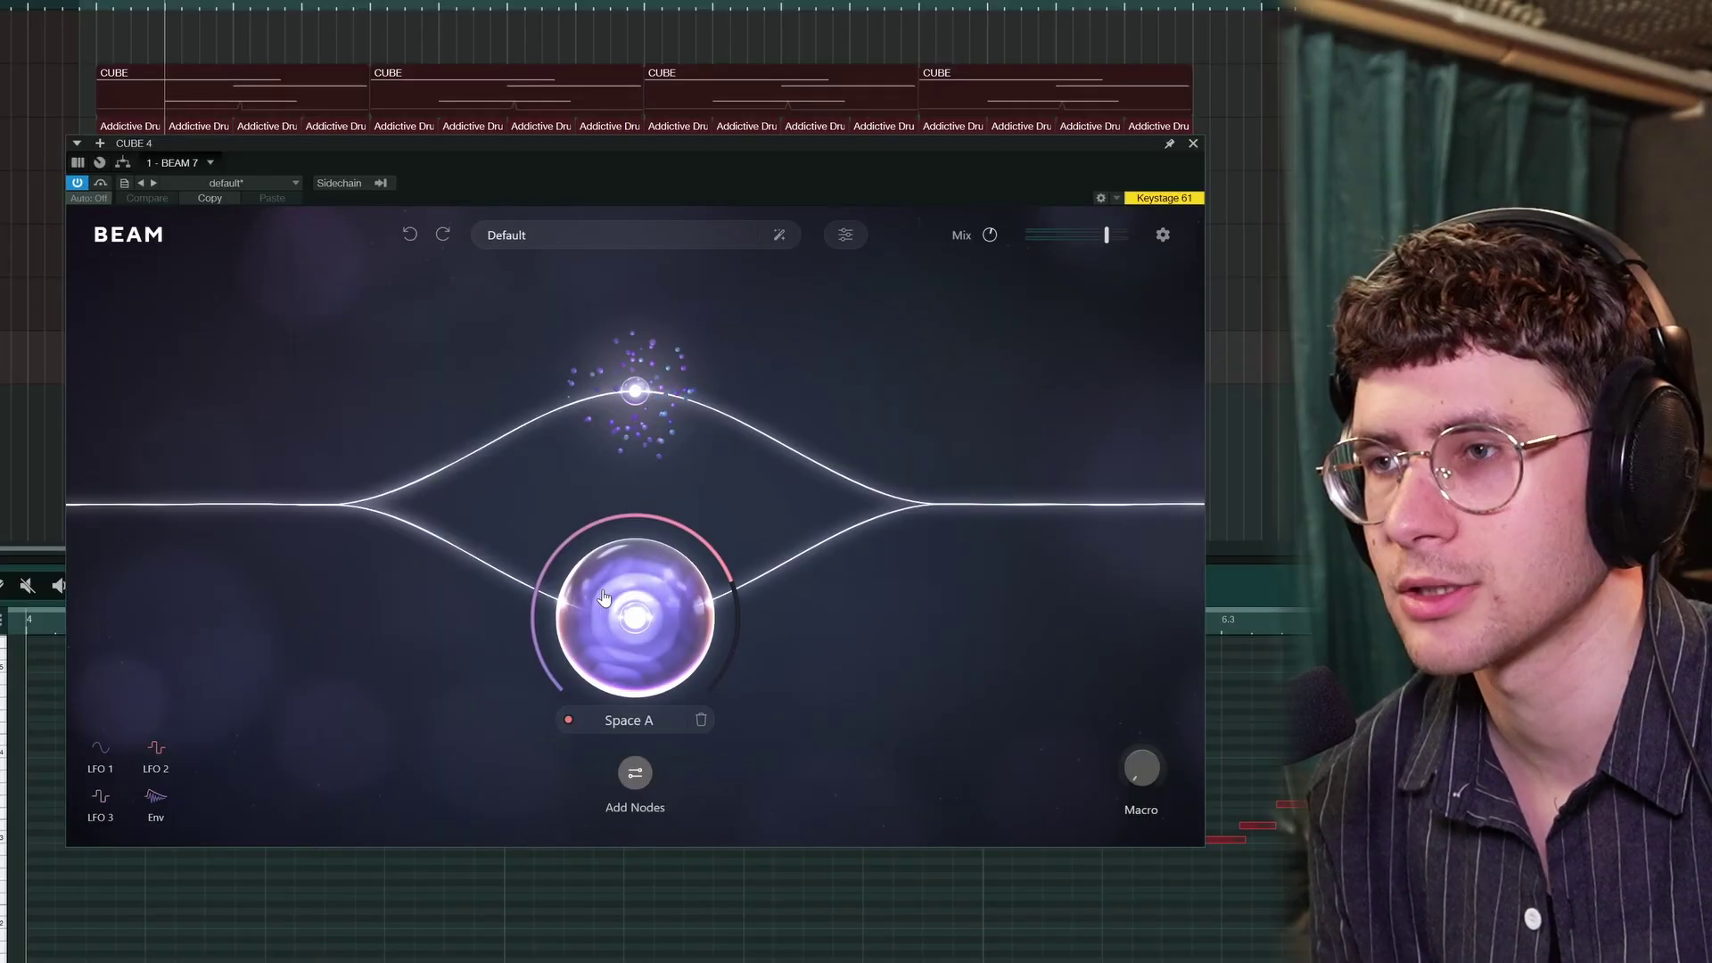
Step: Browse BEAM 7's preset categories and the Embers expansion list on CUBE 4, and close the preset browser
click(673, 405)
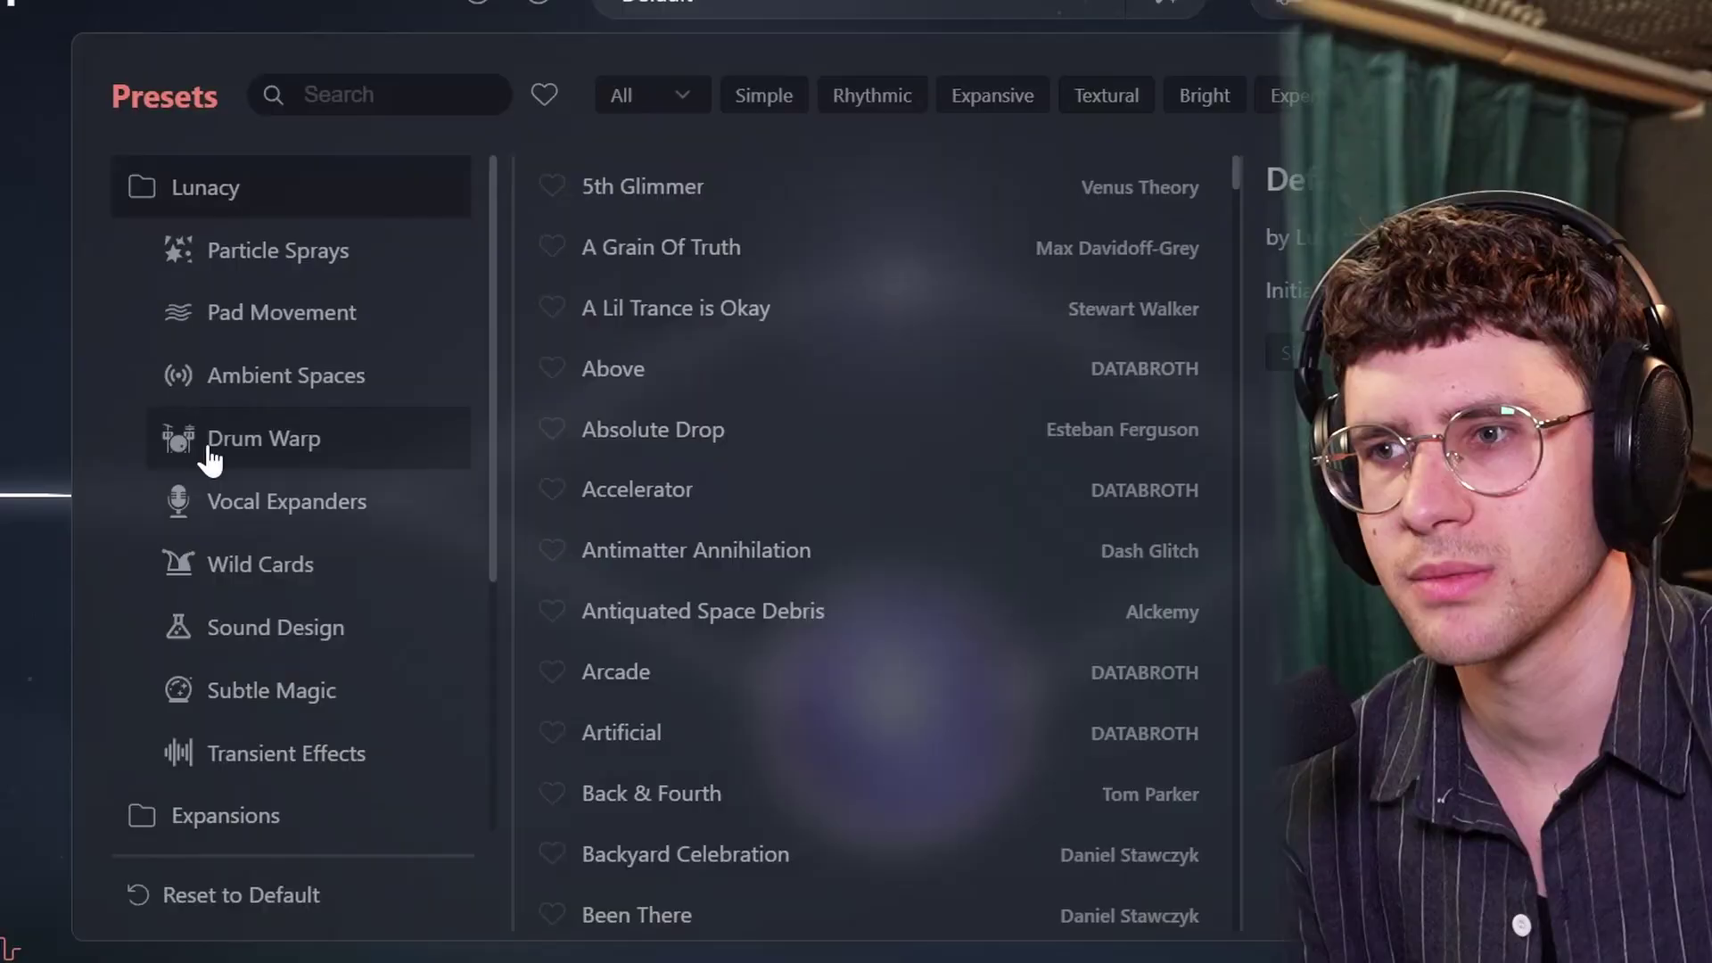
scroll(209, 459, down, 6)
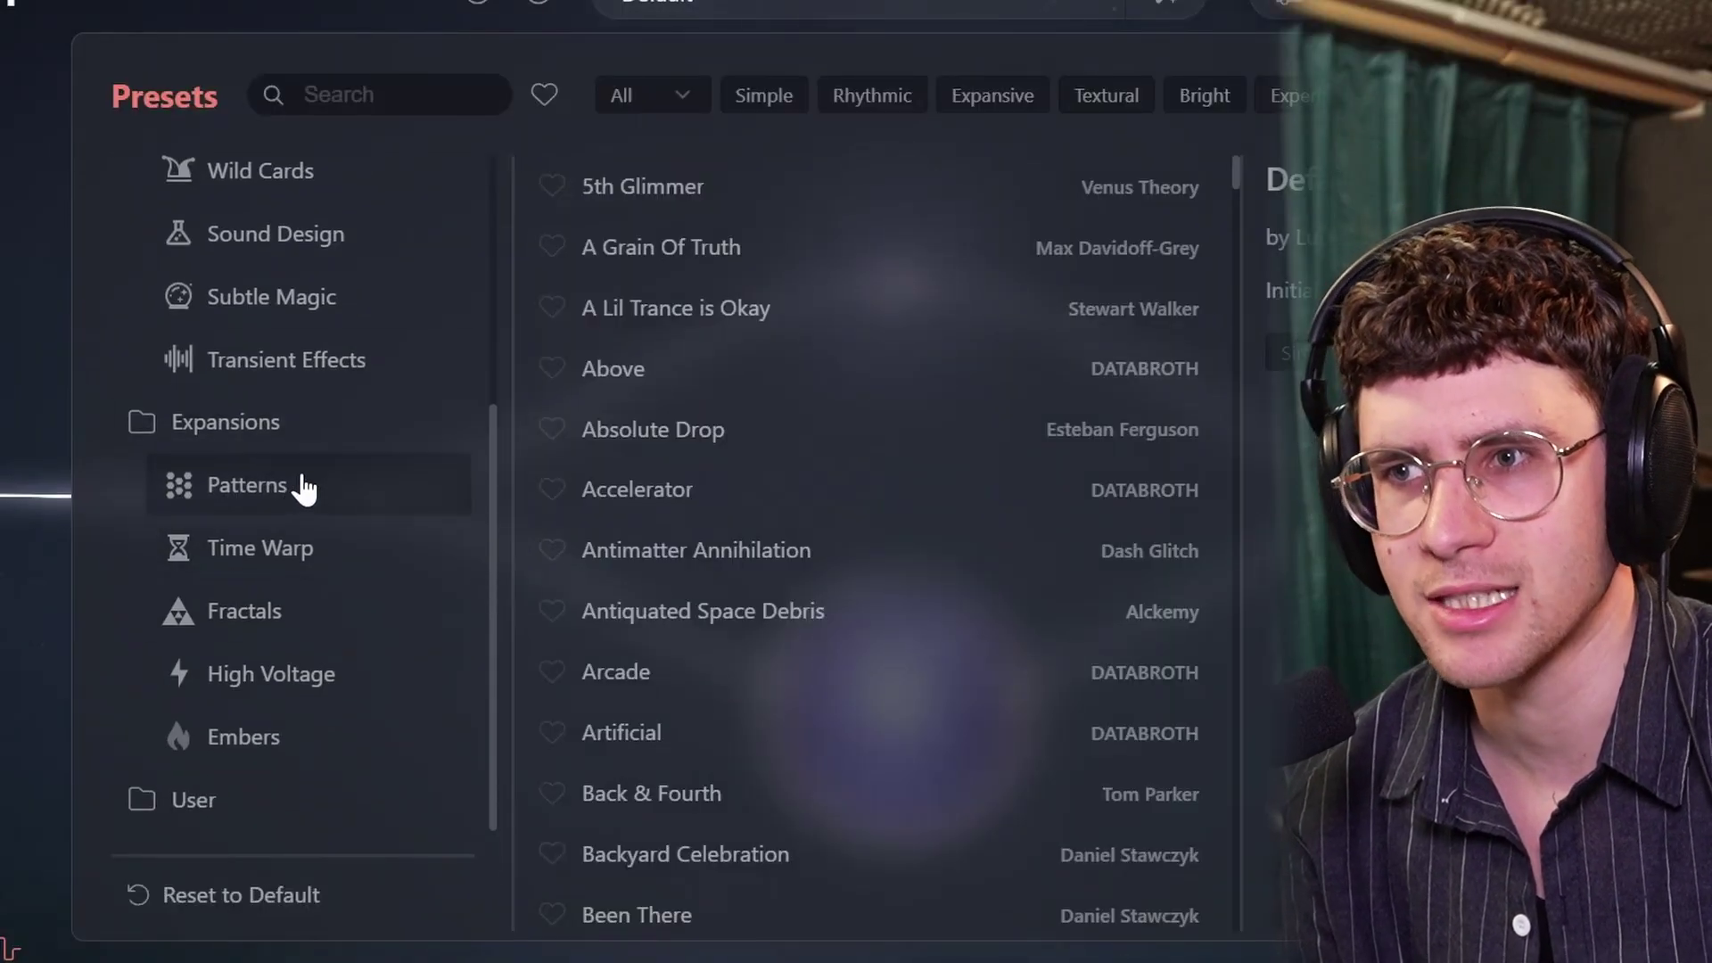
click(245, 737)
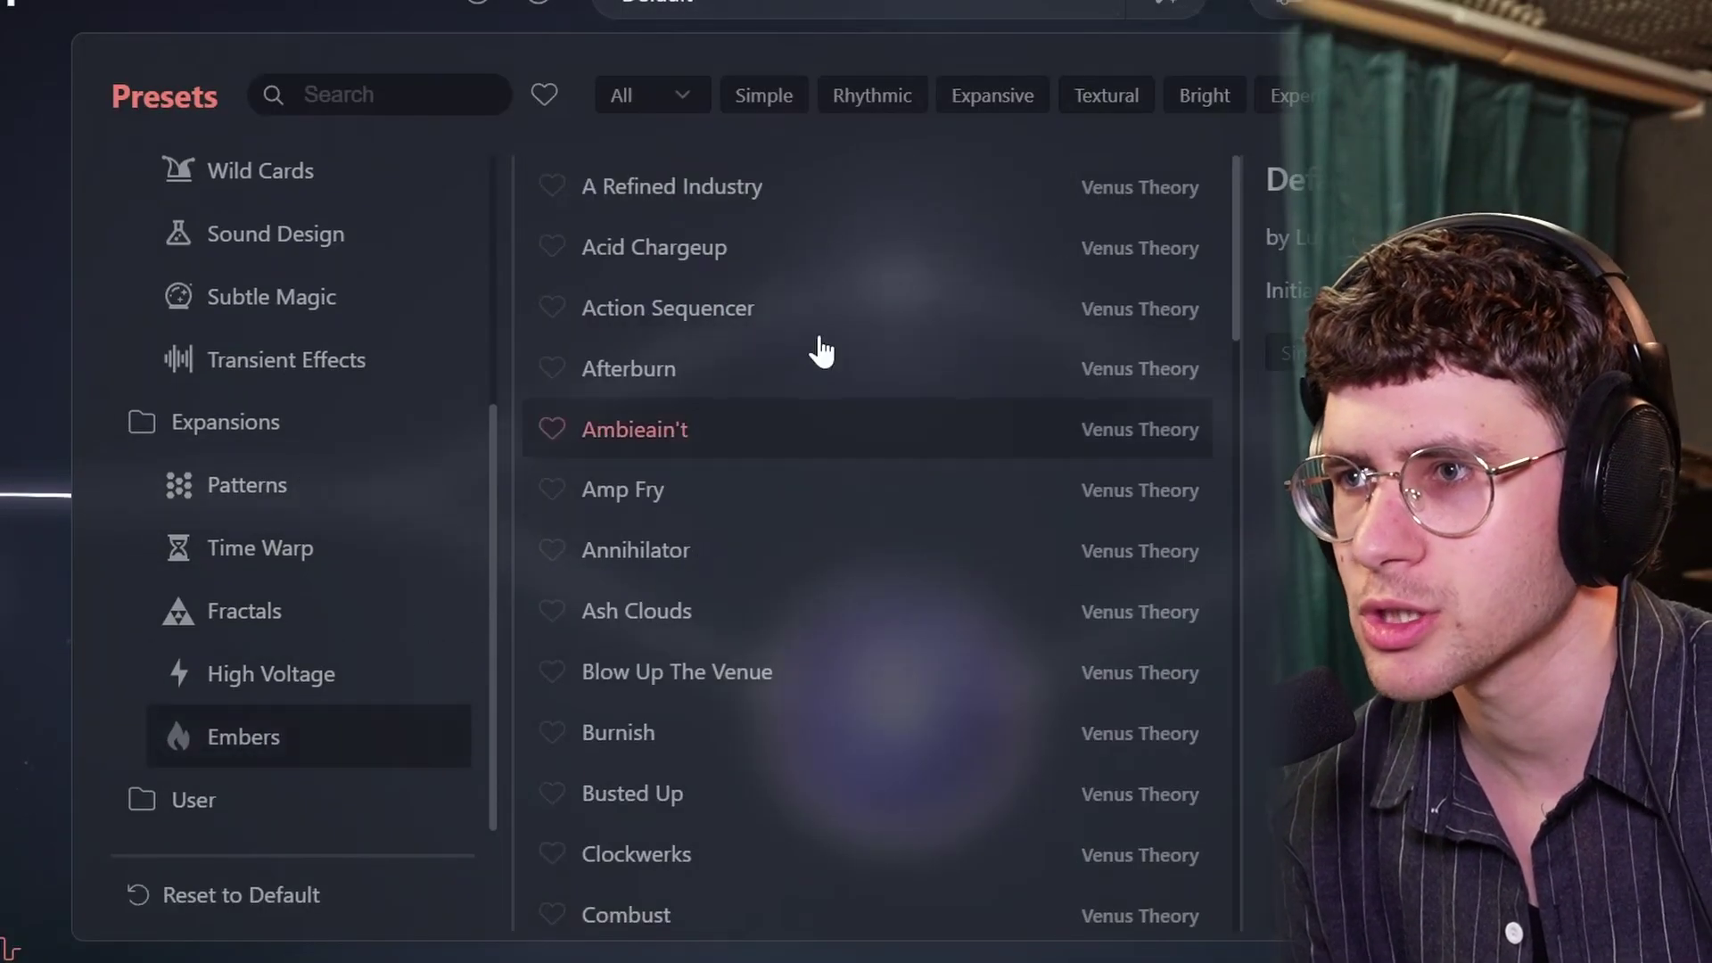
scroll(794, 466, down, 10)
scroll(803, 466, up, 10)
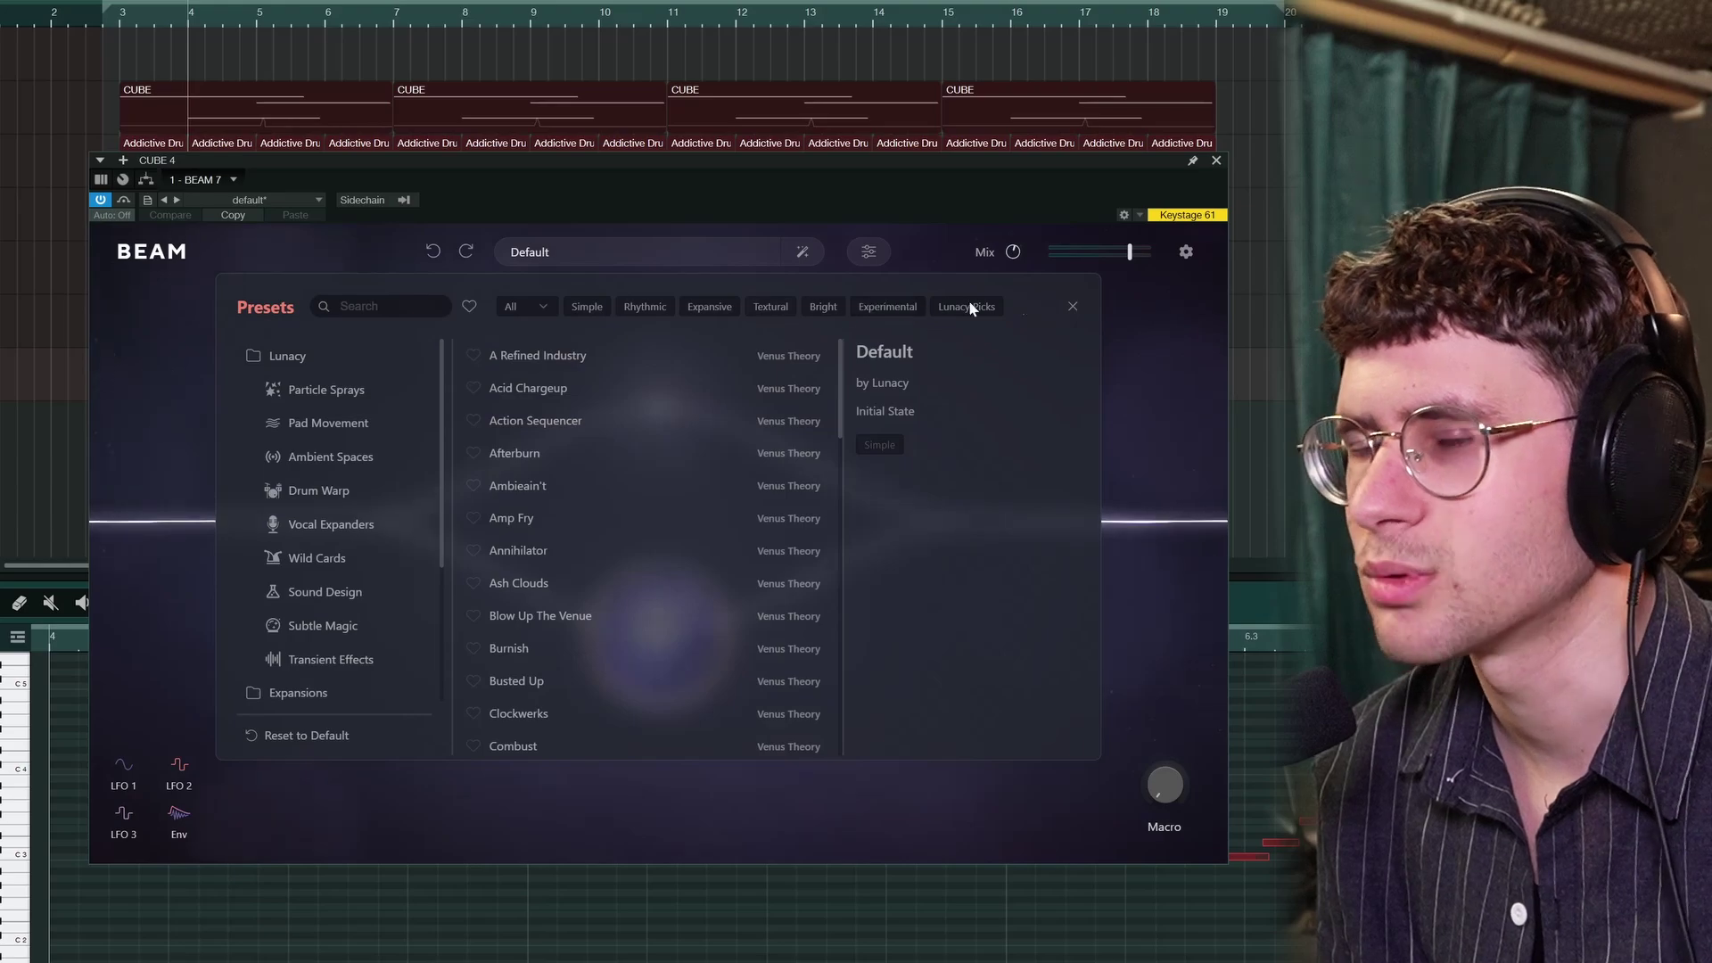
click(1073, 306)
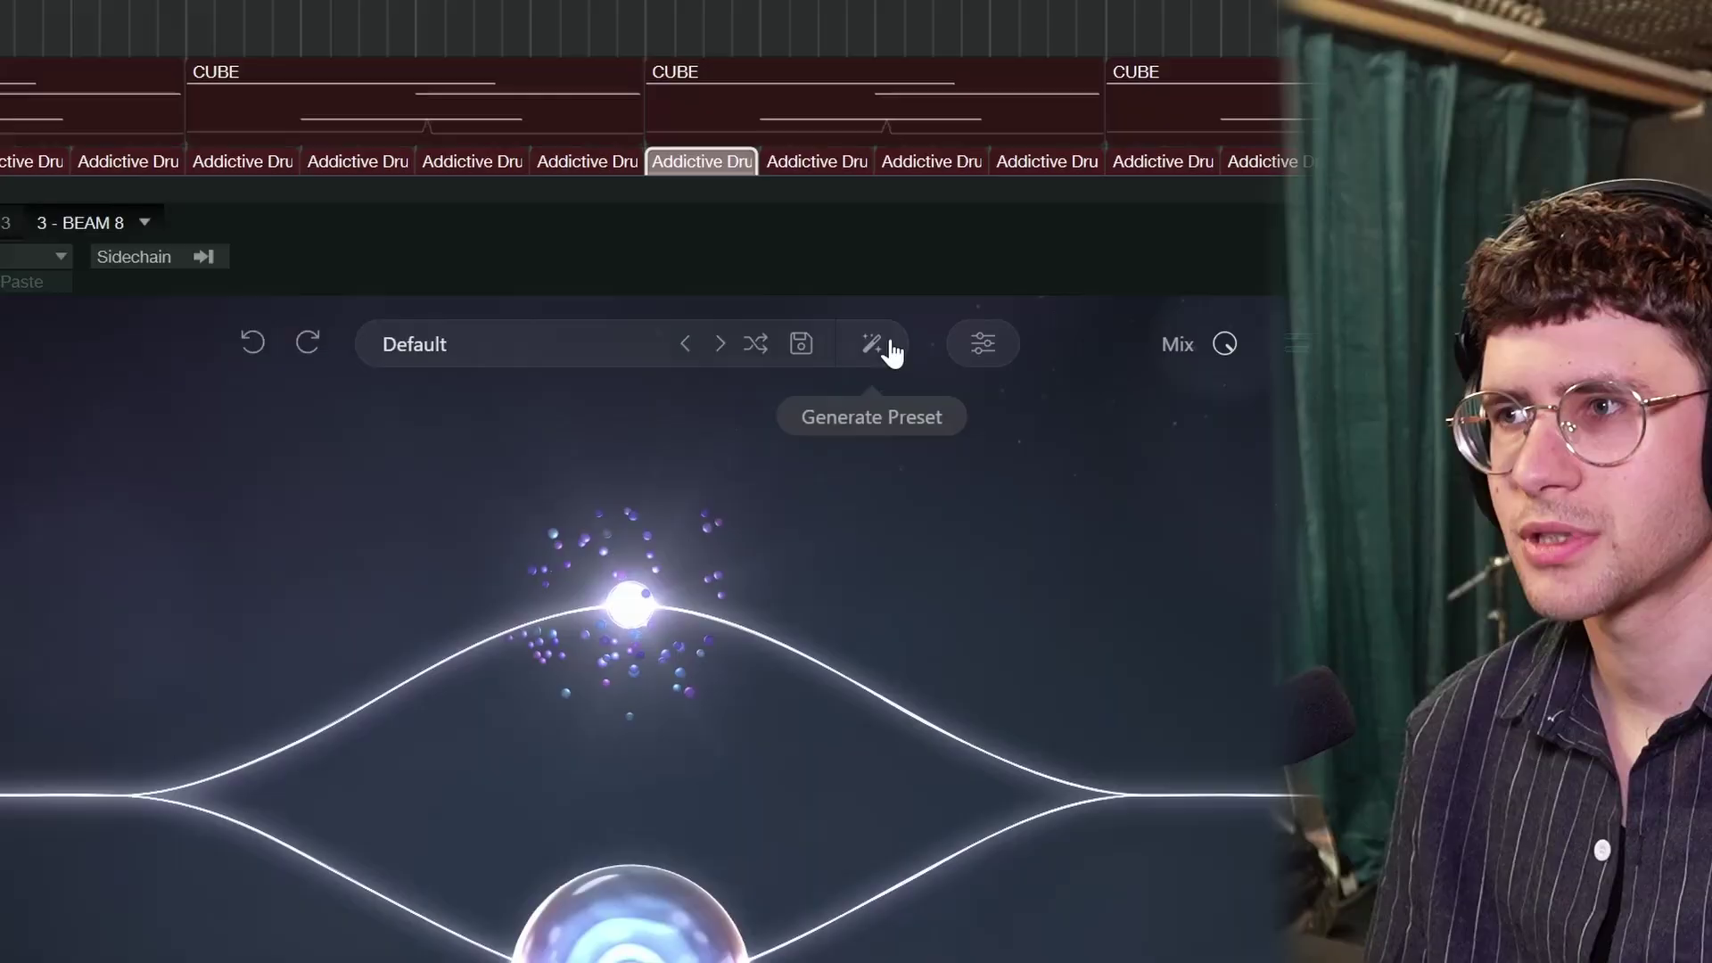
Step: Generate a random preset in BEAM 8 on the Master and bypass every node except Space A
click(811, 254)
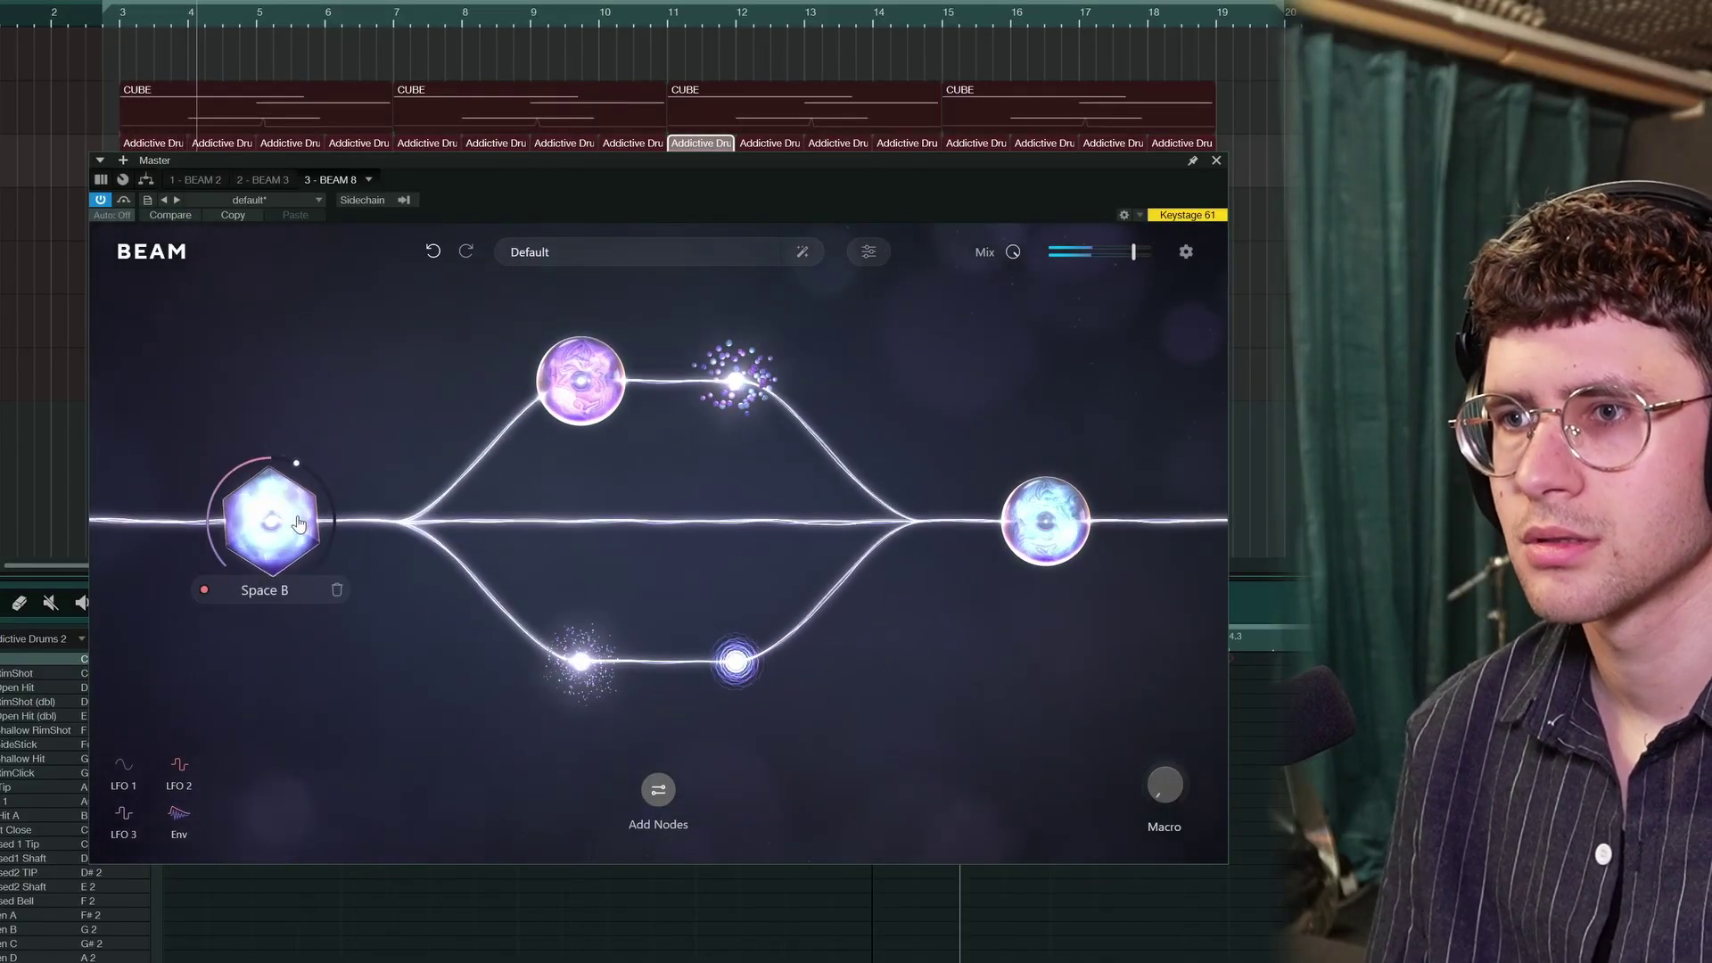
mouse_move(628, 373)
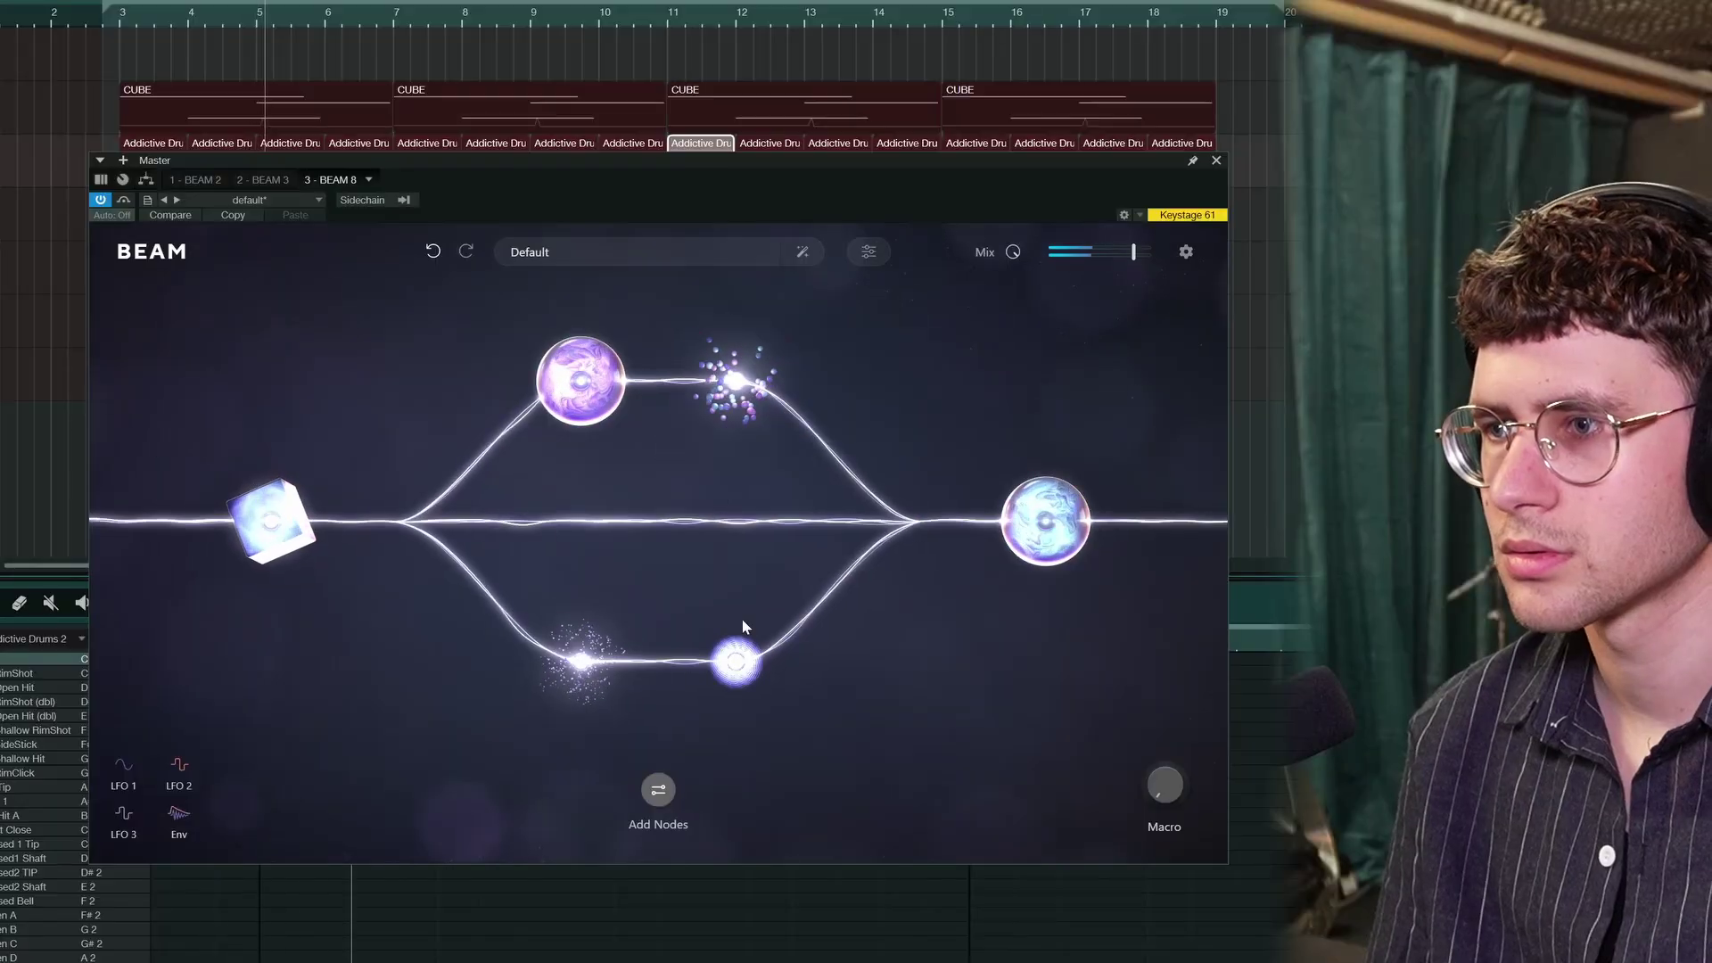
click(692, 711)
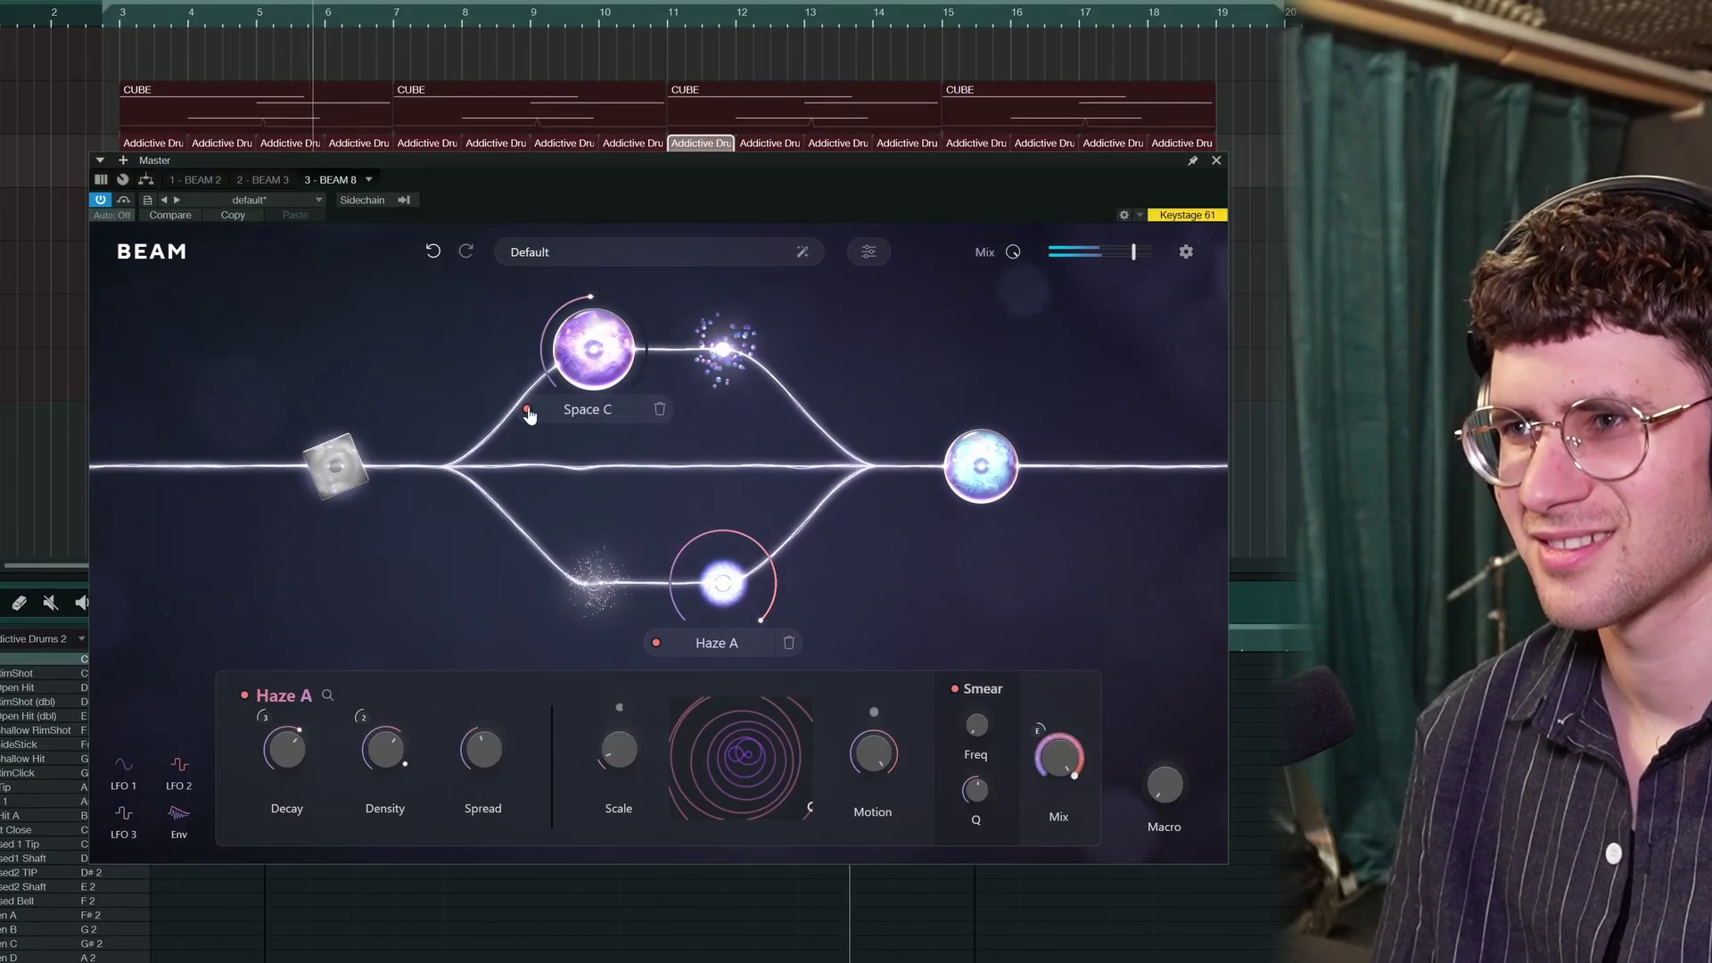
click(968, 501)
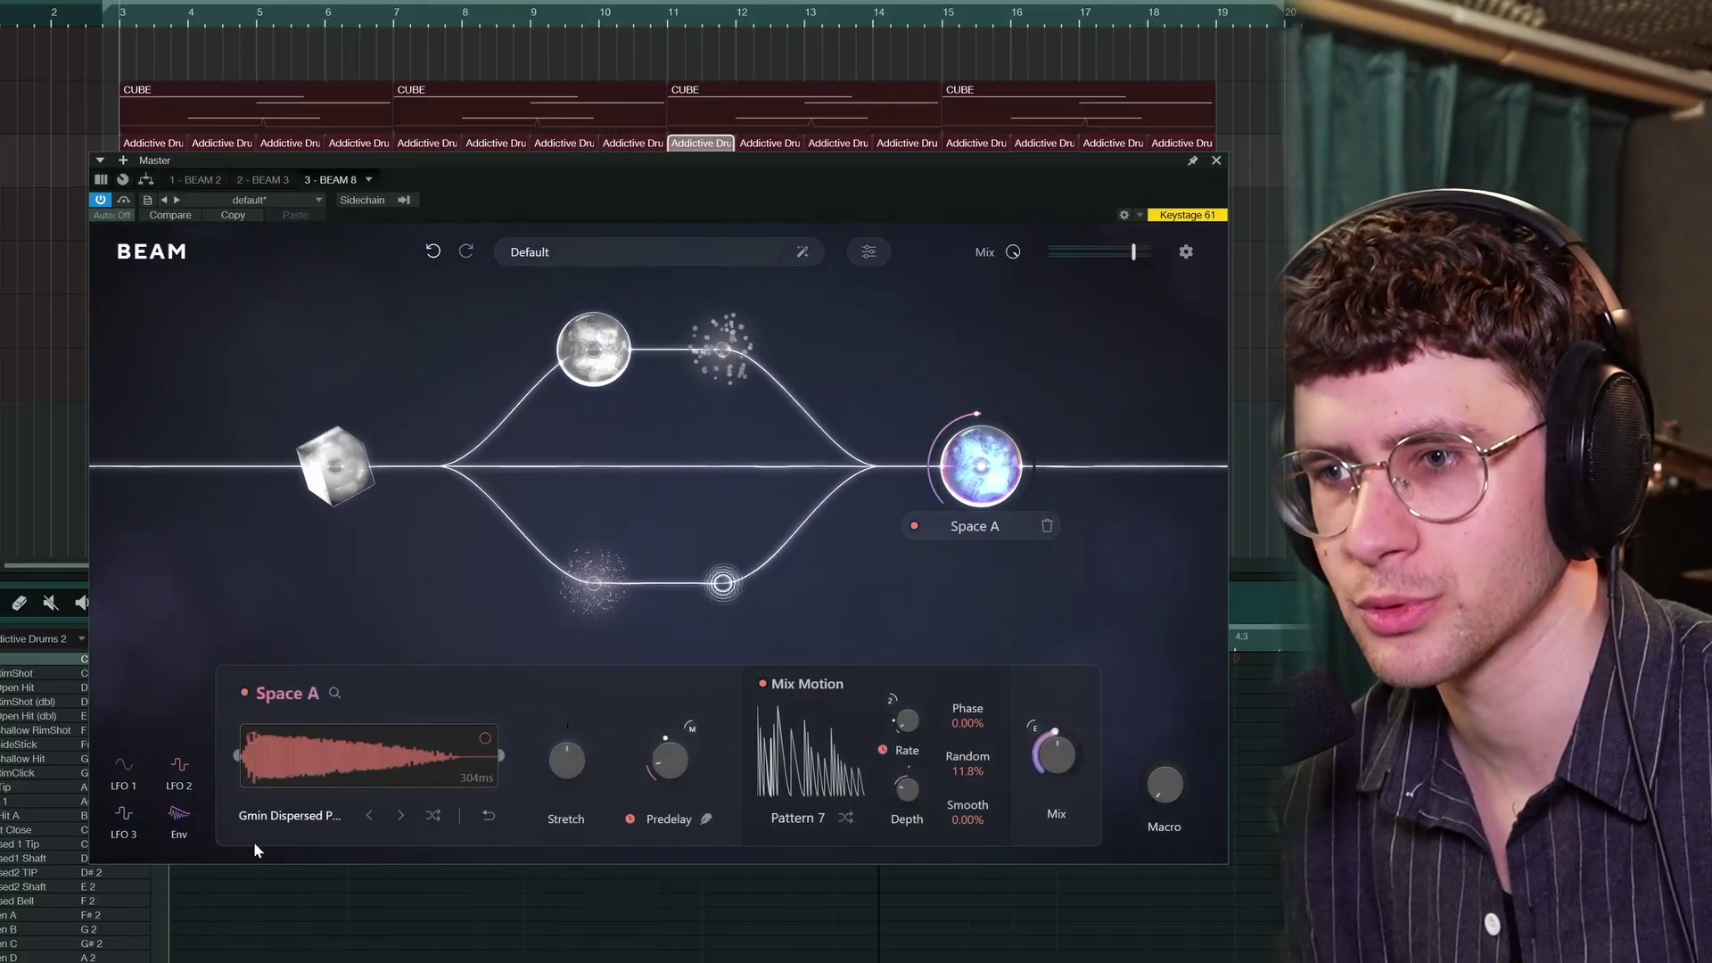
Step: Play the drums through Space A alone and re-enable Space C to hear its resonator added
key(space)
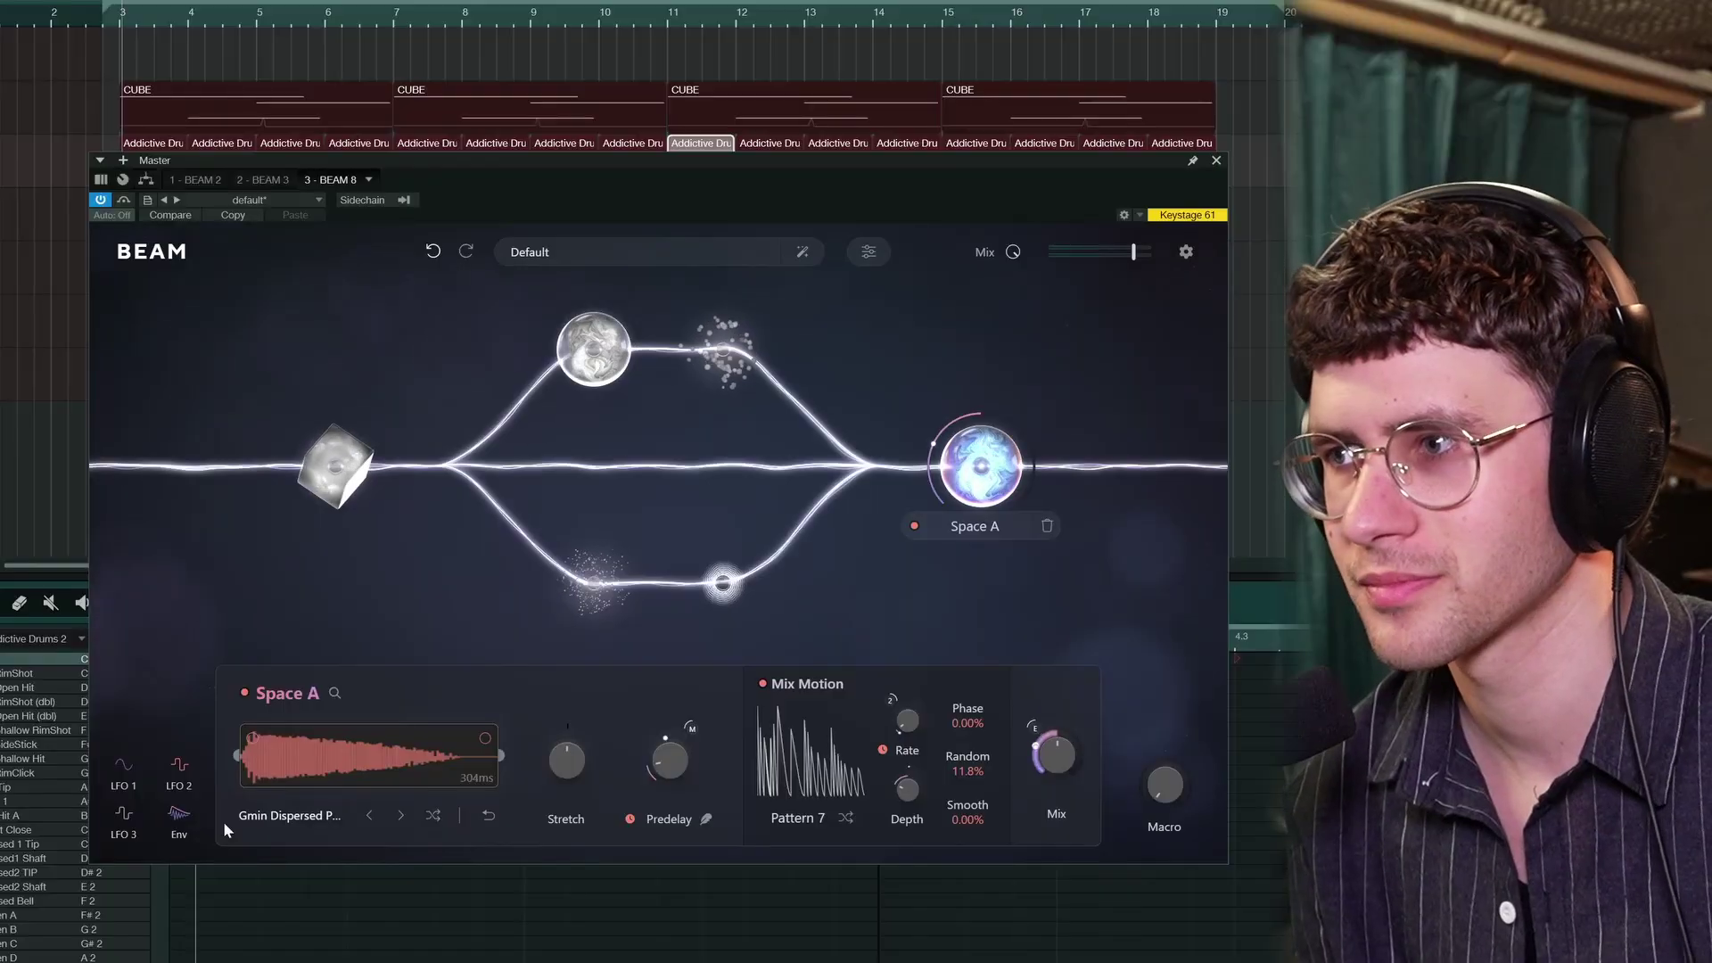
click(534, 409)
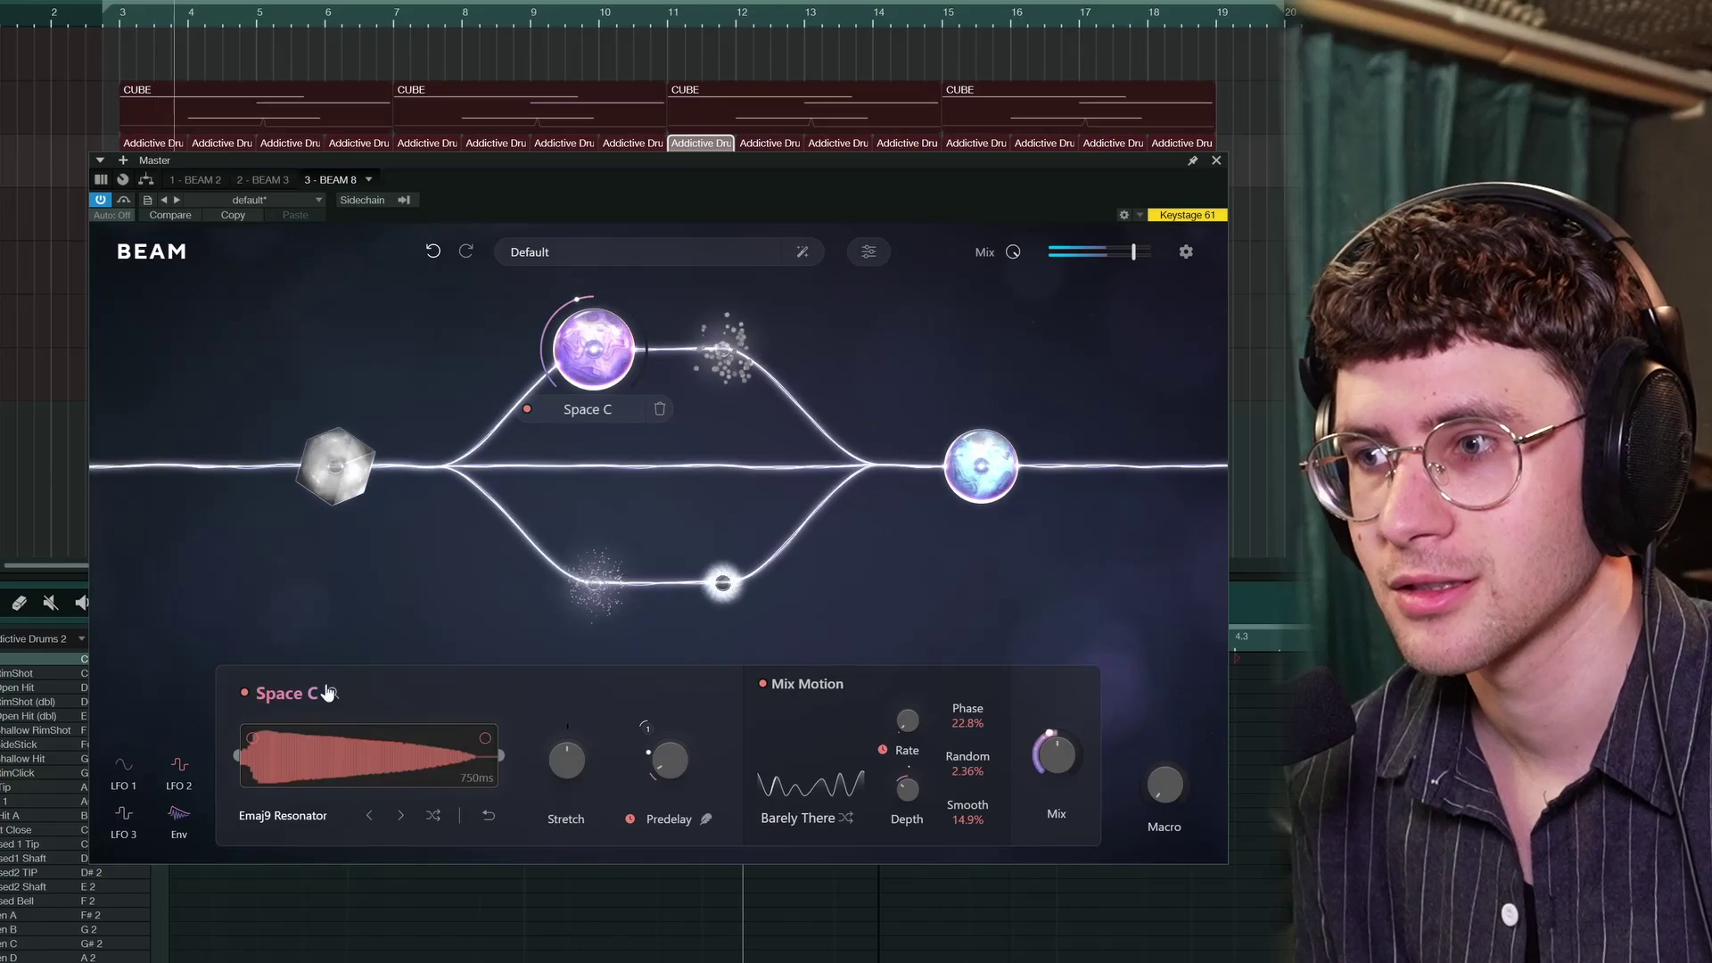
key(space)
Step: Load the Annihilator preset from the Embers expansion into BEAM 8 on the Master and close the preset browser
mouse_move(314, 450)
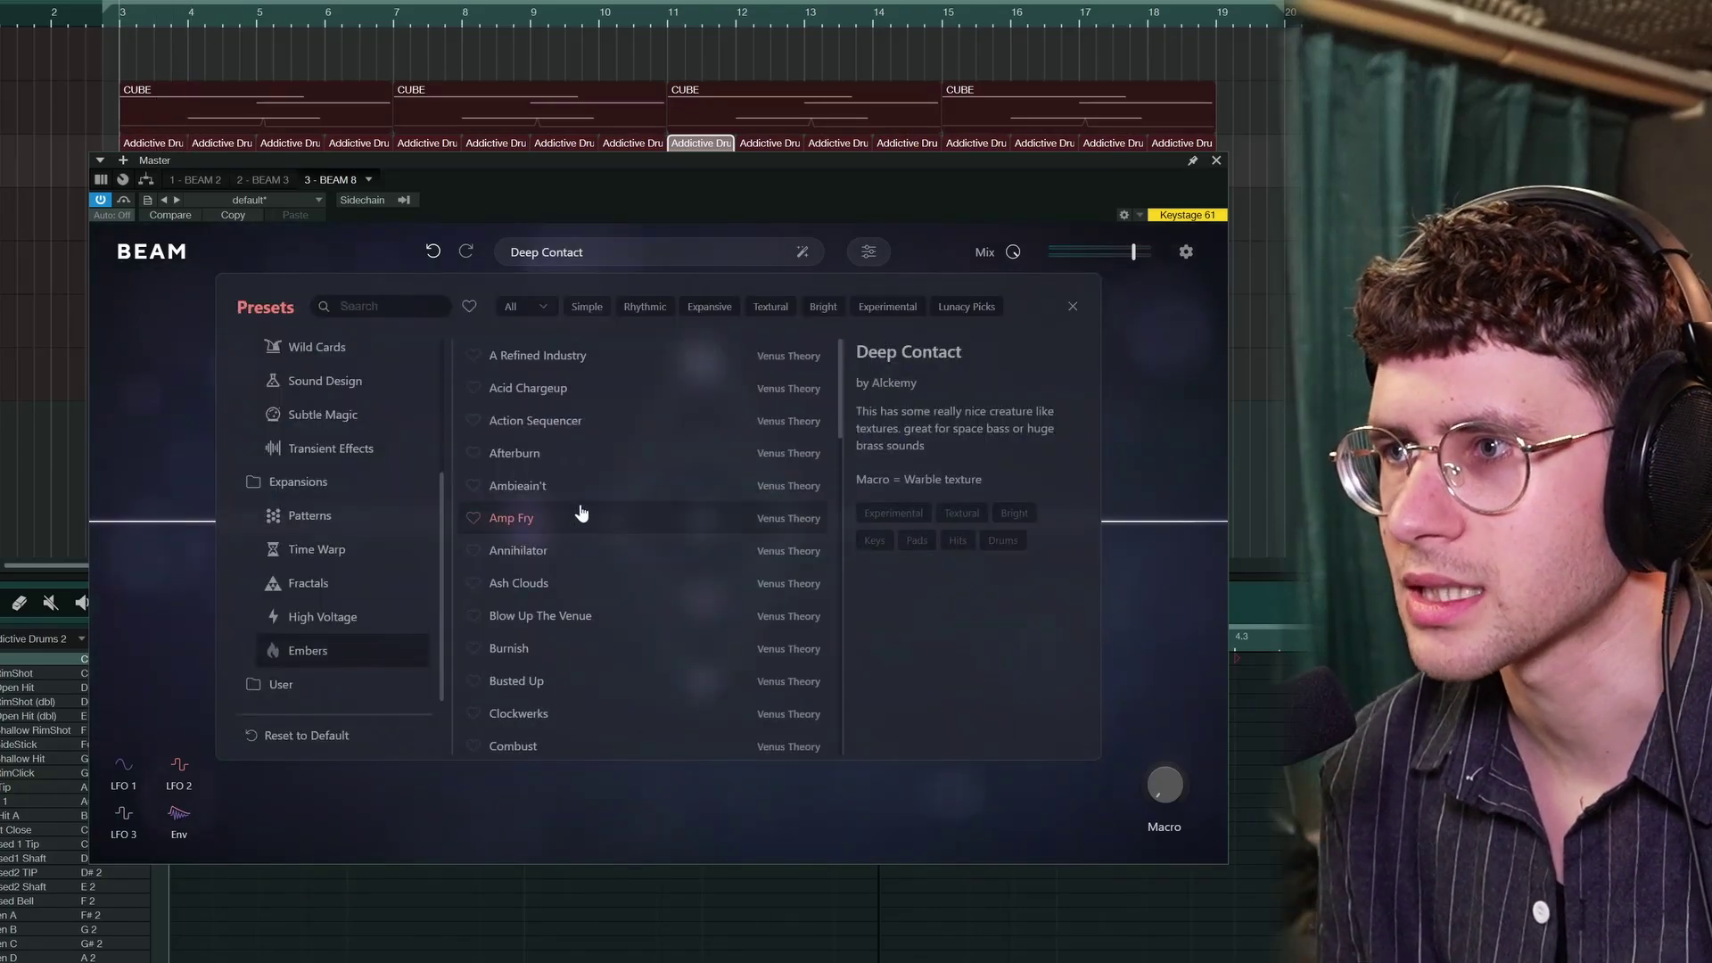
click(596, 550)
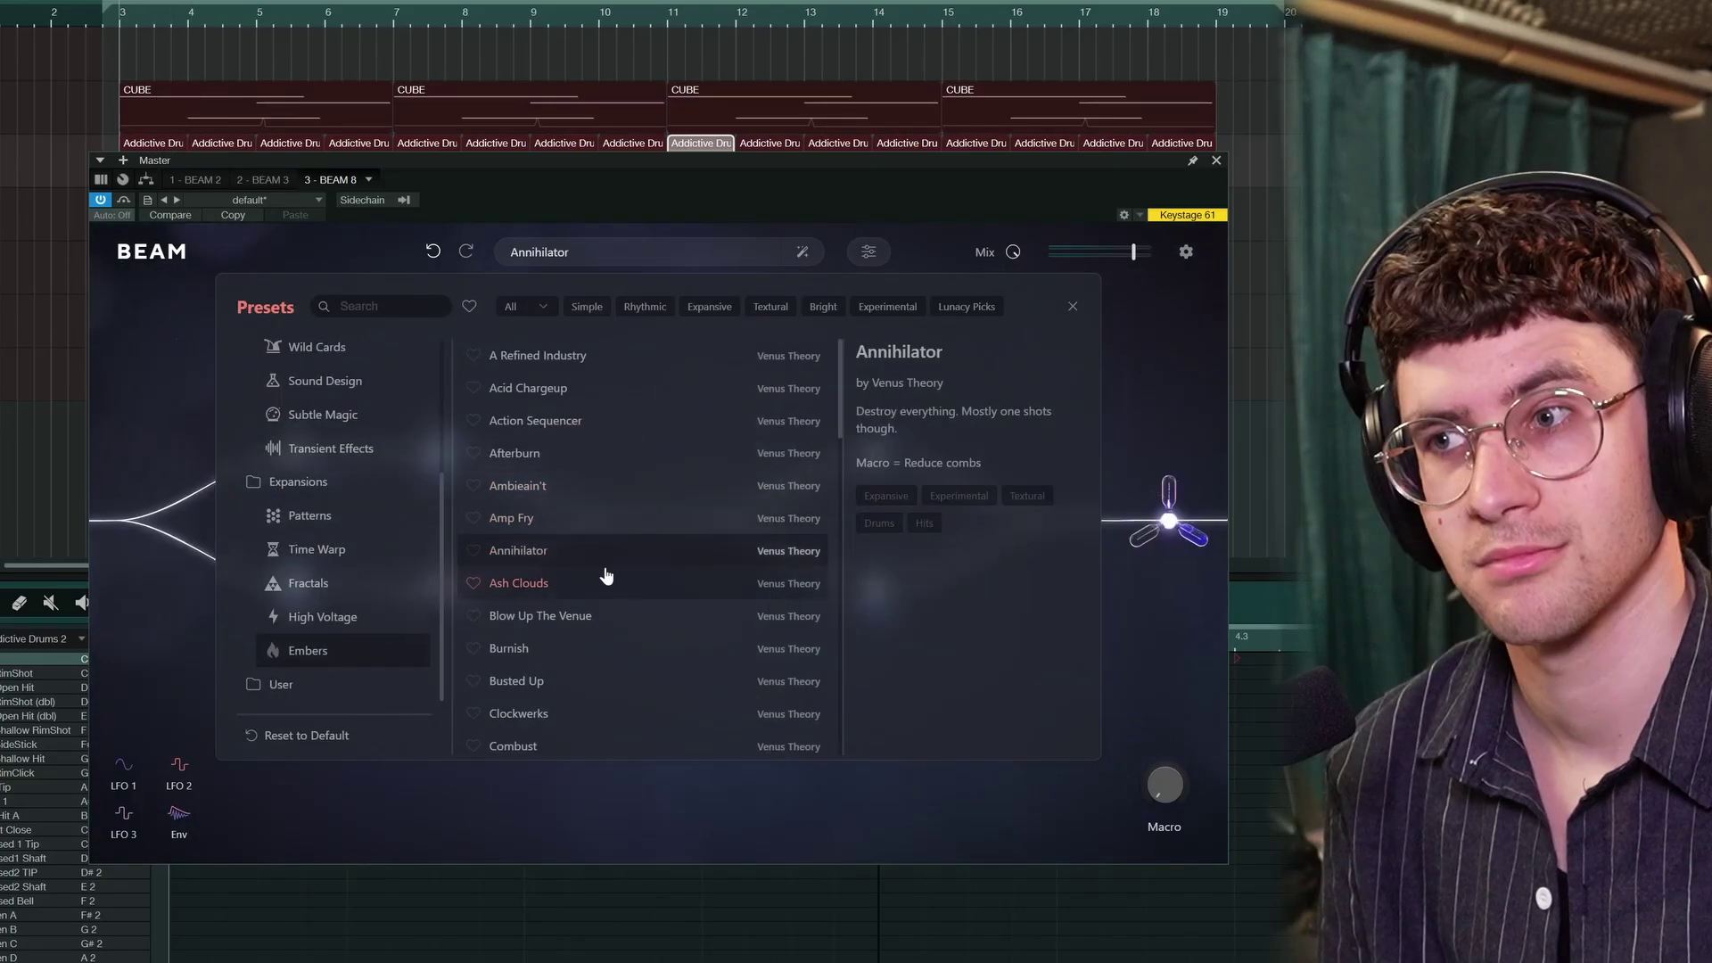
click(1072, 305)
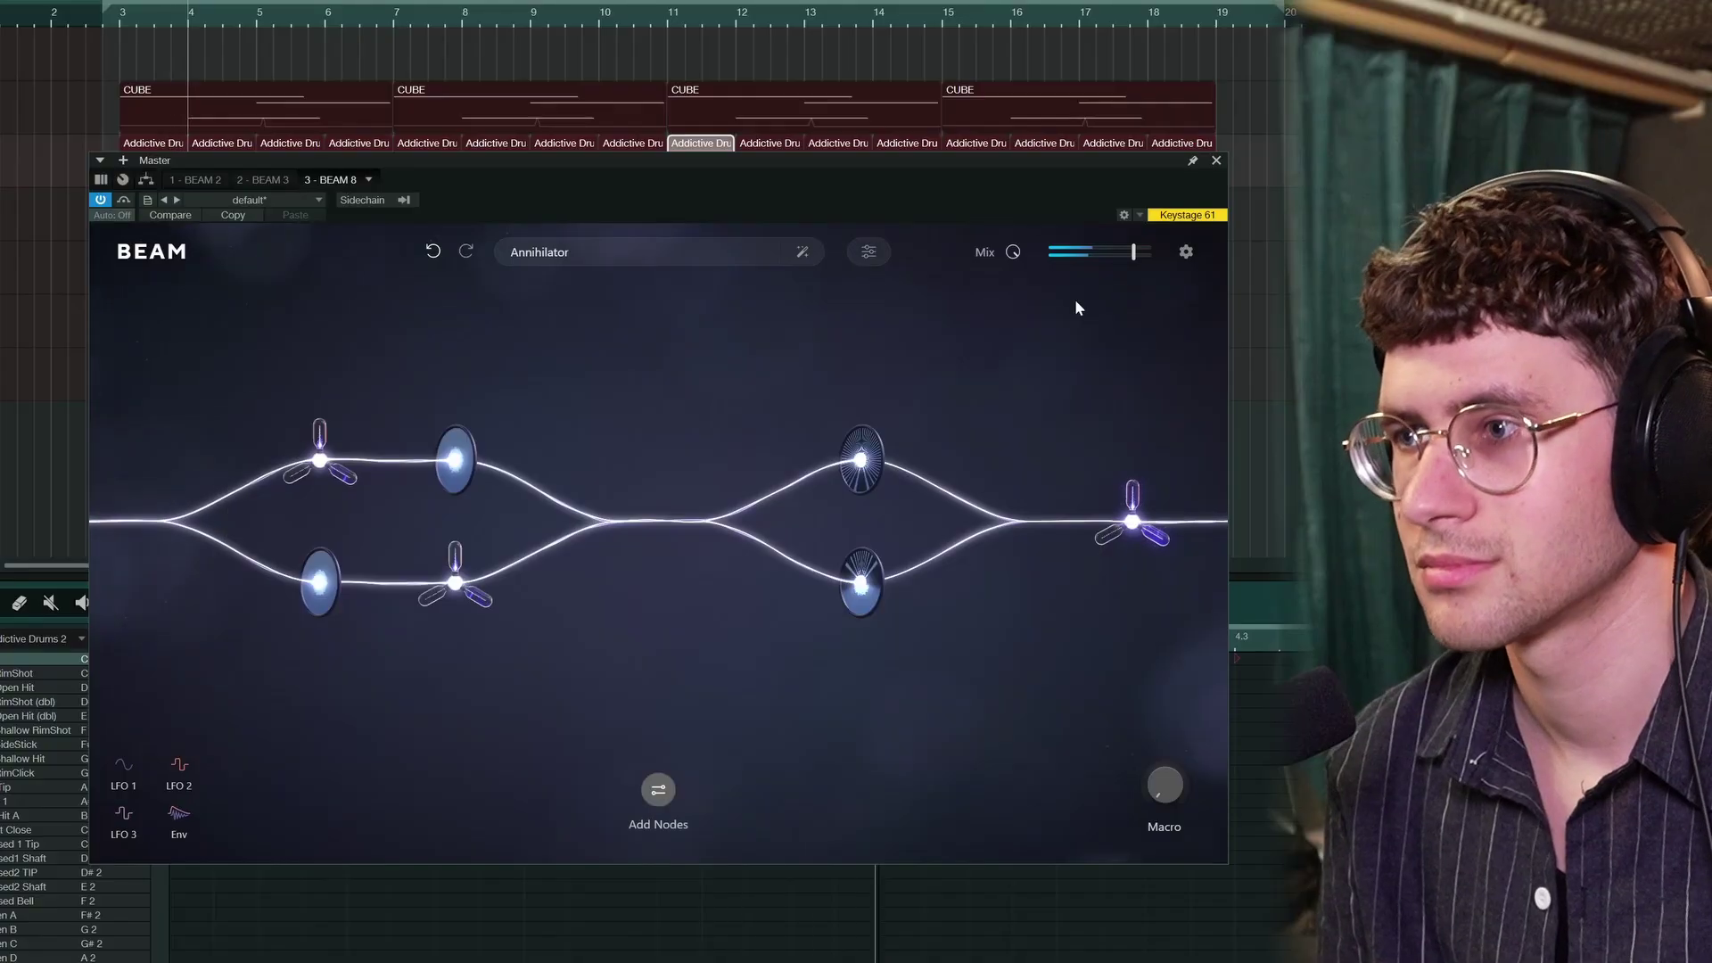
Step: Inspect Filter C in the Annihilator preset, load the Damage Vector preset into BEAM 8 and close the preset browser
click(861, 584)
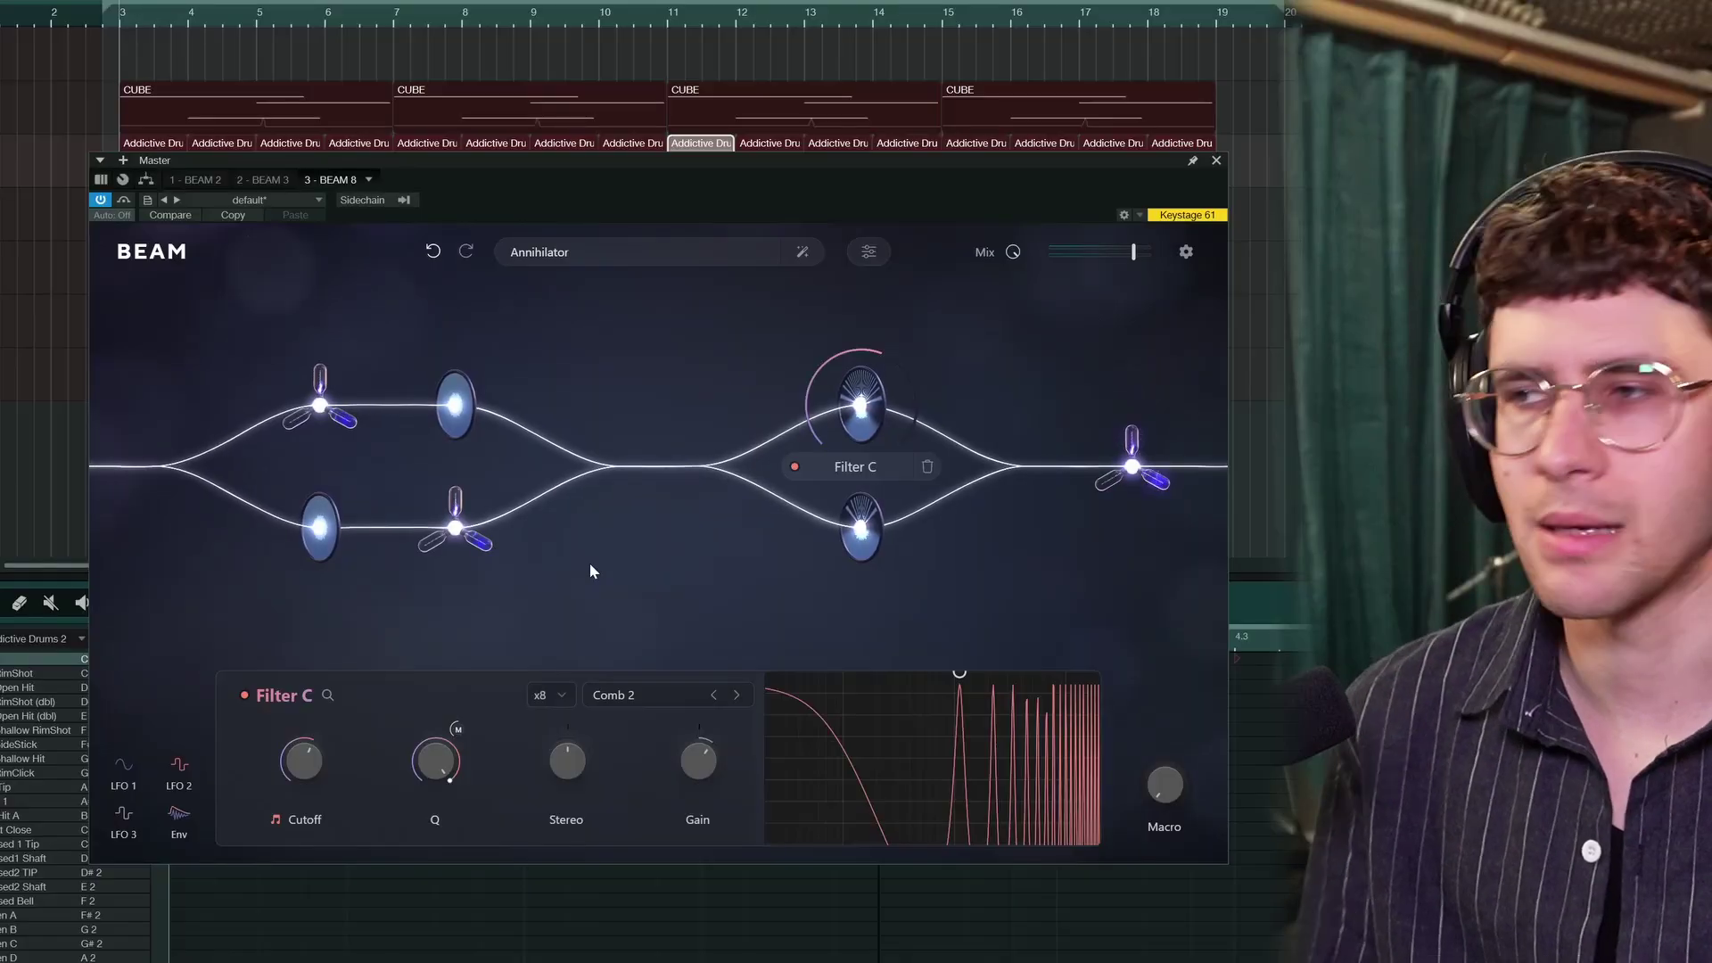
click(632, 258)
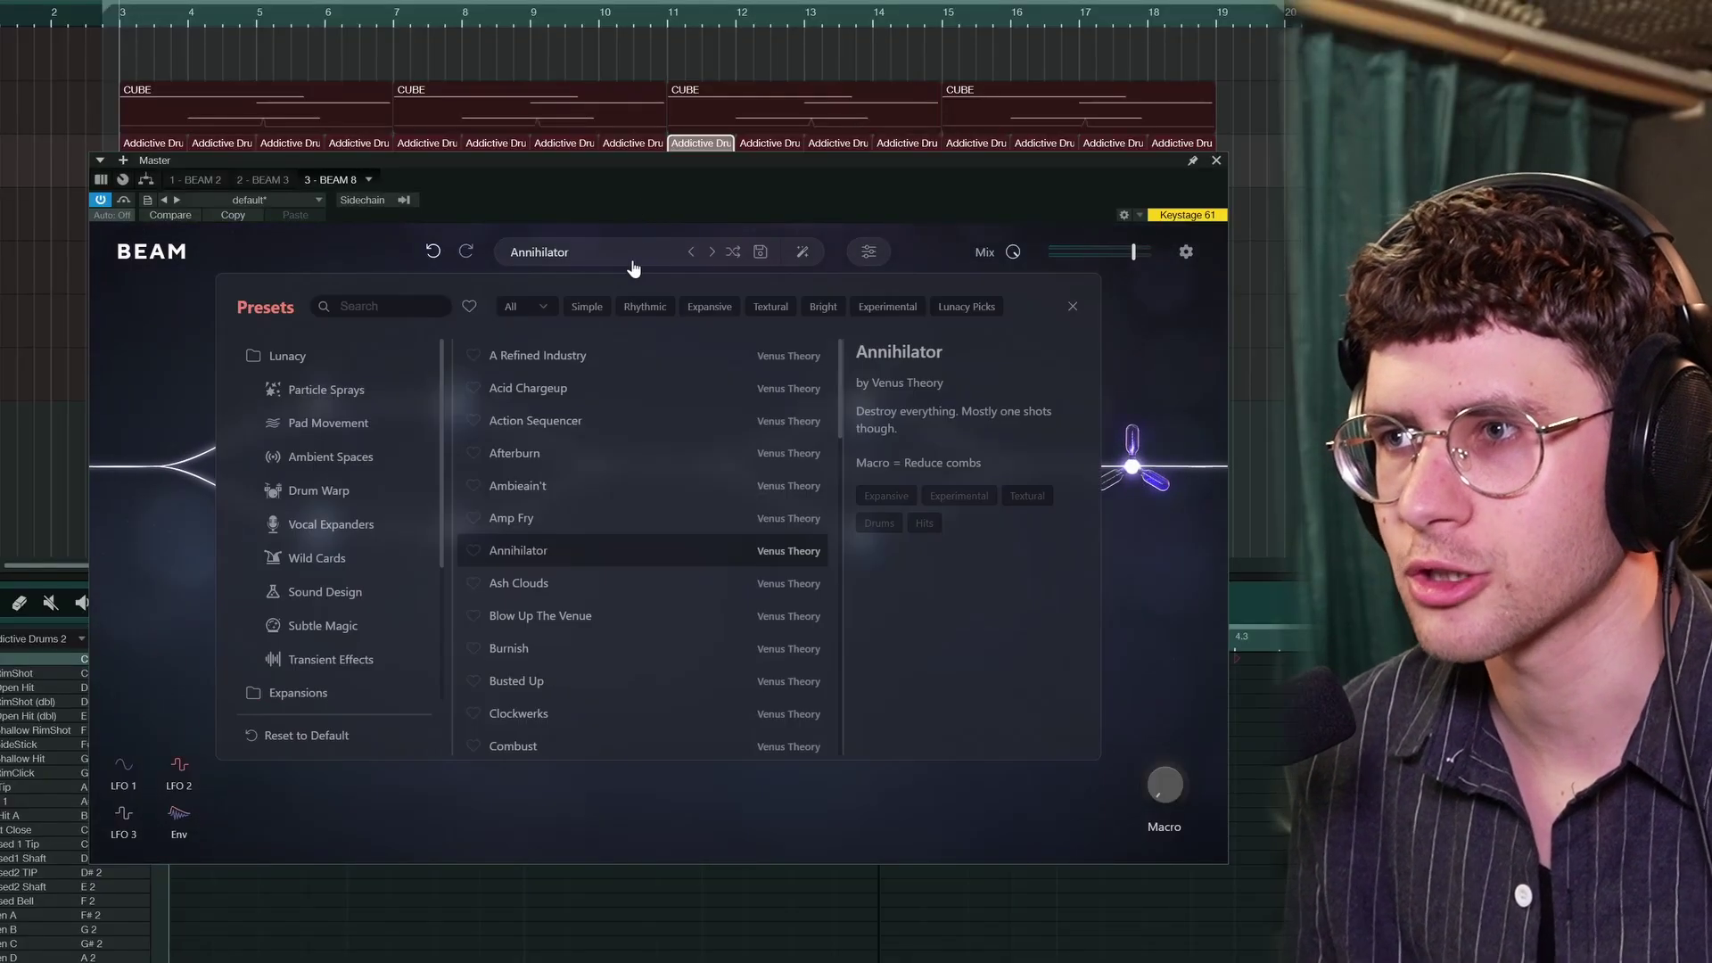
scroll(585, 547, down, 5)
click(565, 582)
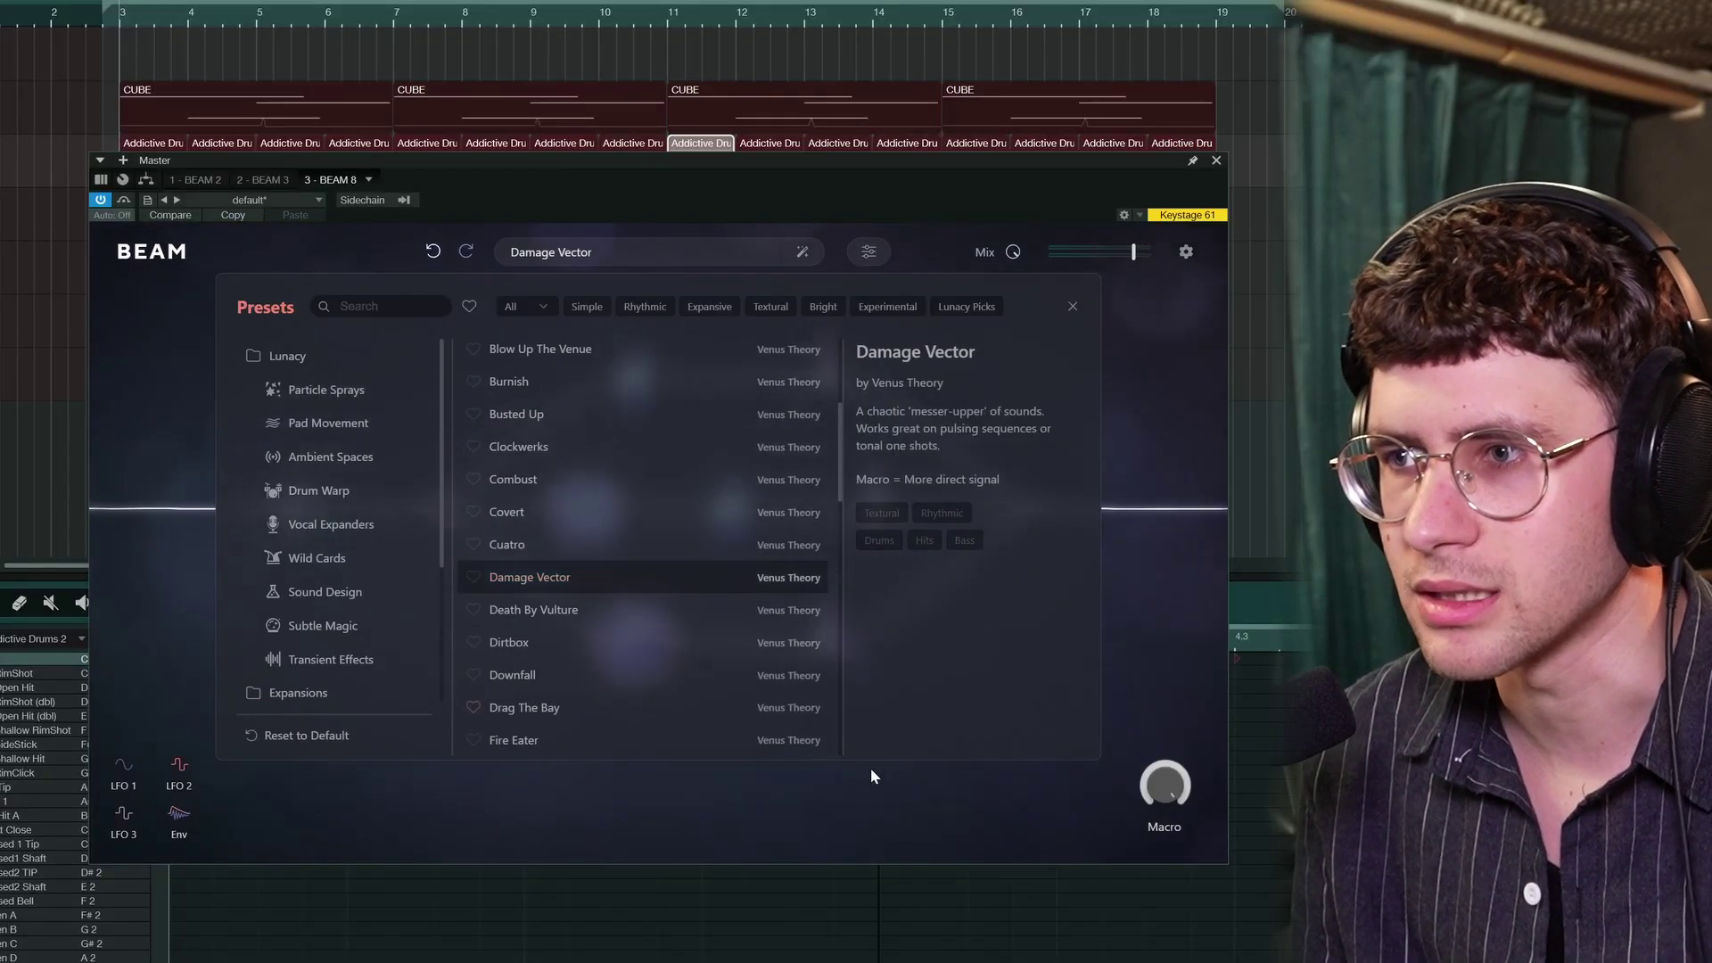
click(778, 816)
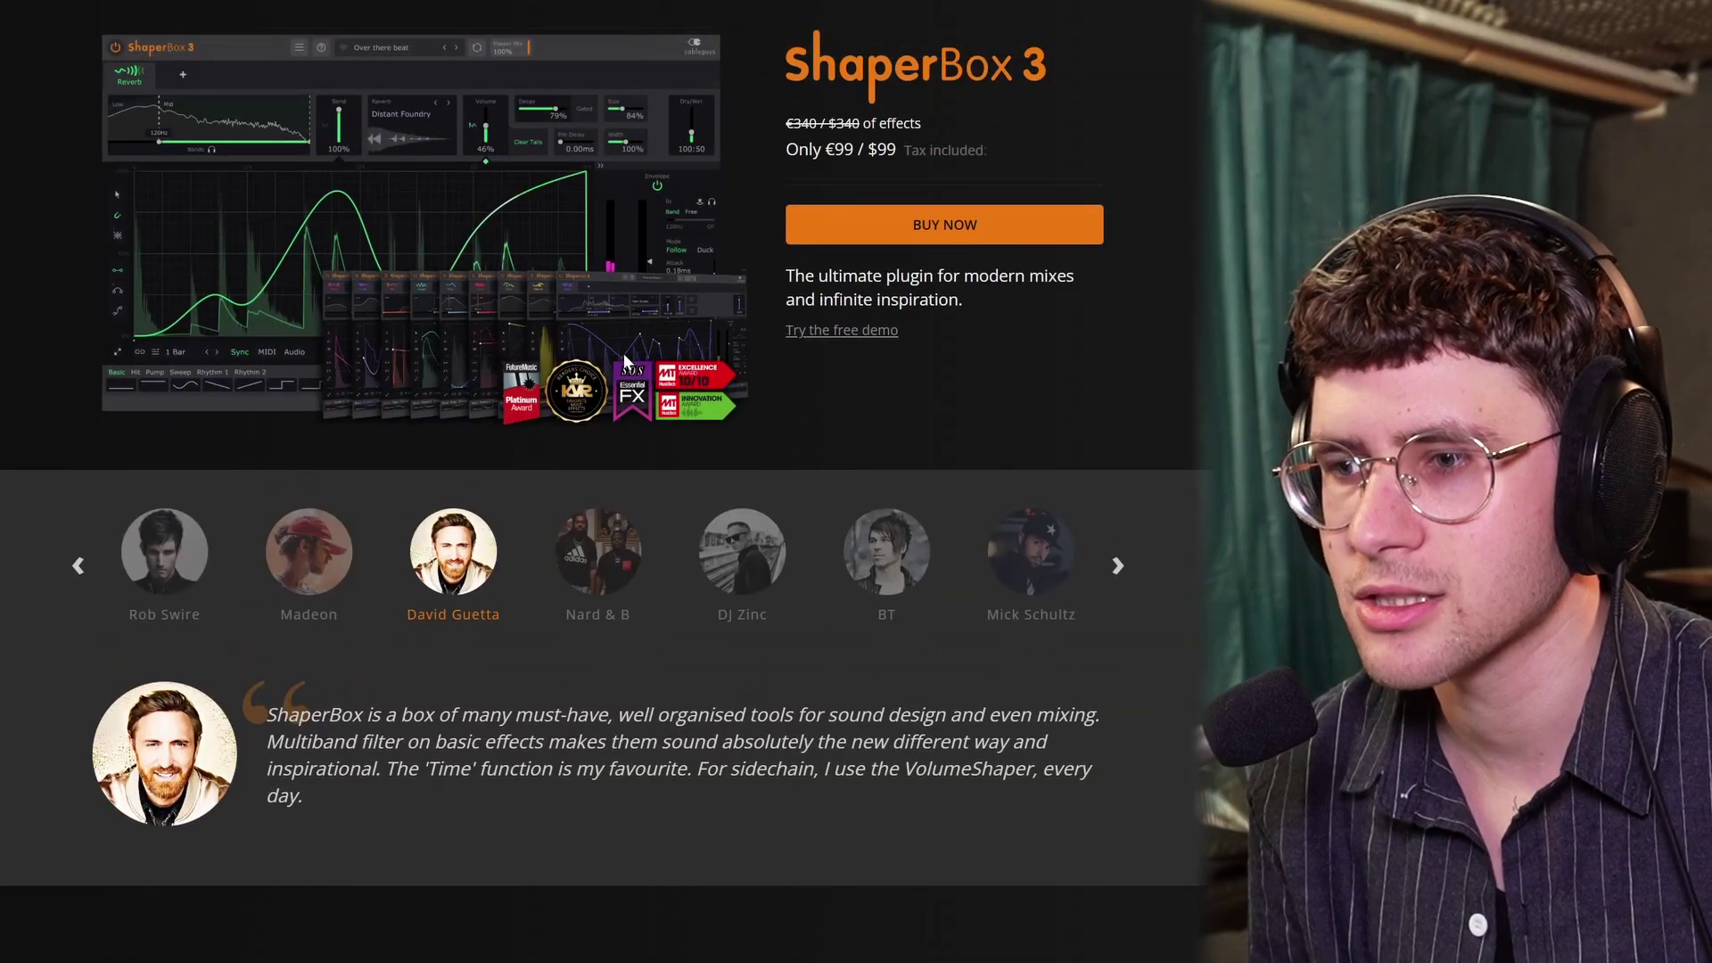
Step: Look through the ShaperBox 3 page's shaper overview and inspect Volt A, Path C and Space A in BEAM's Damage Vector preset for comparison
scroll(622, 351, down, 3)
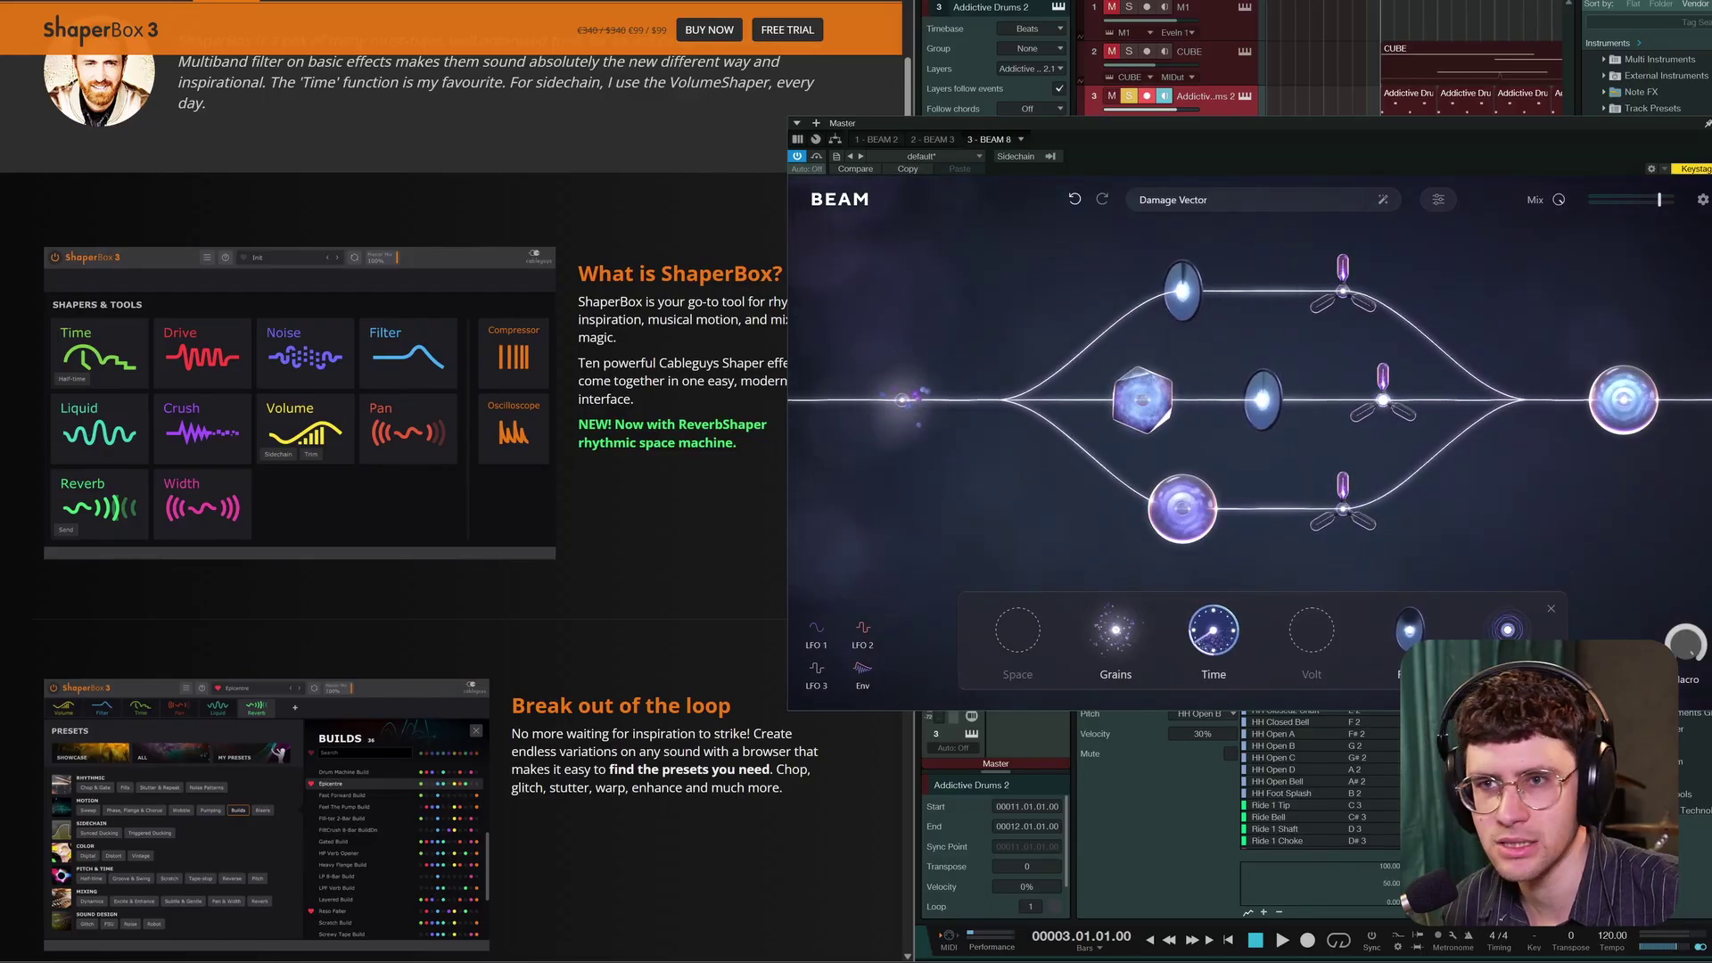
click(1364, 425)
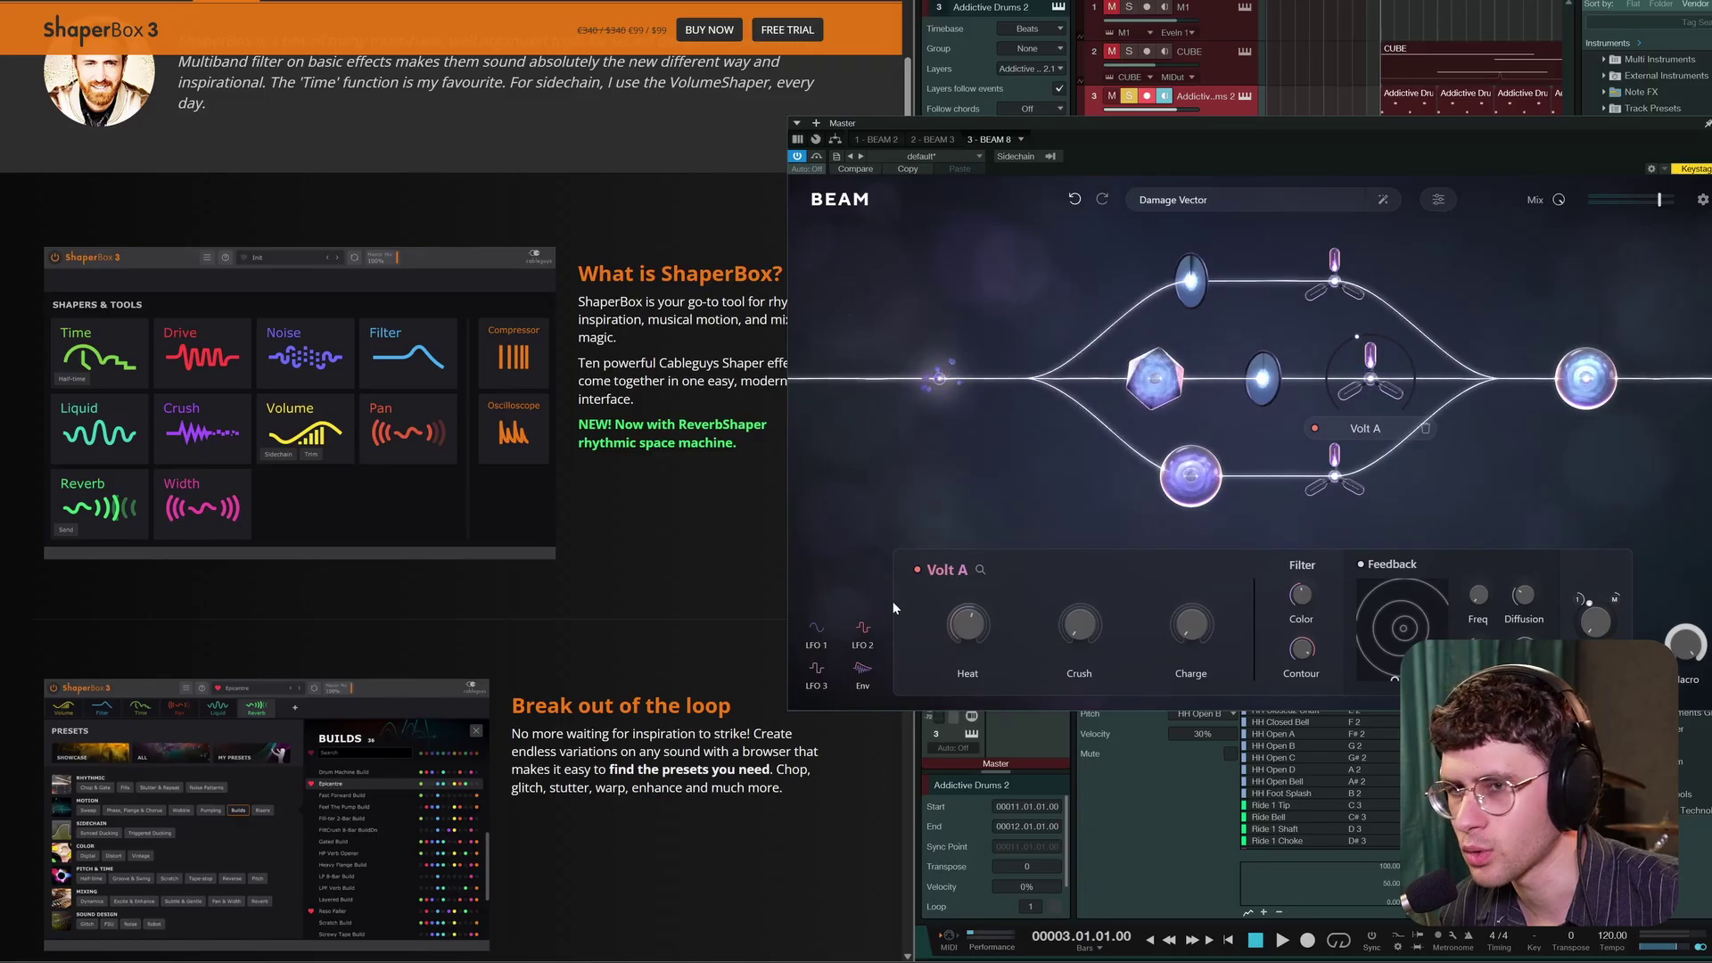
key(Delete)
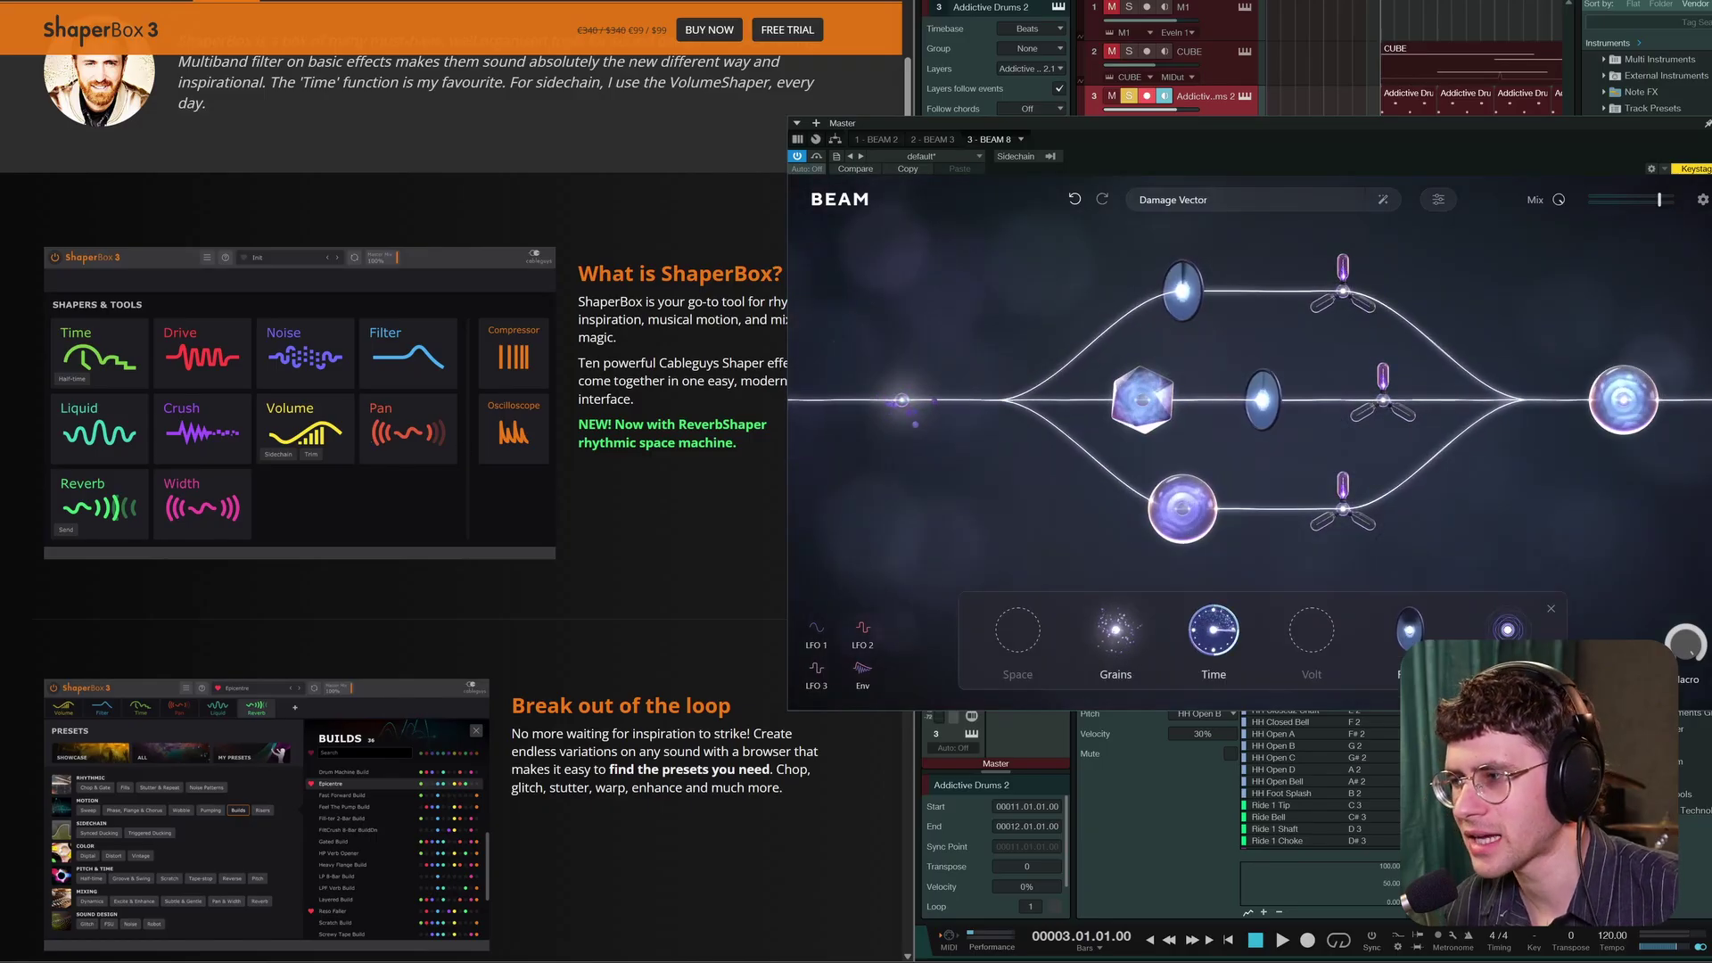
click(1040, 543)
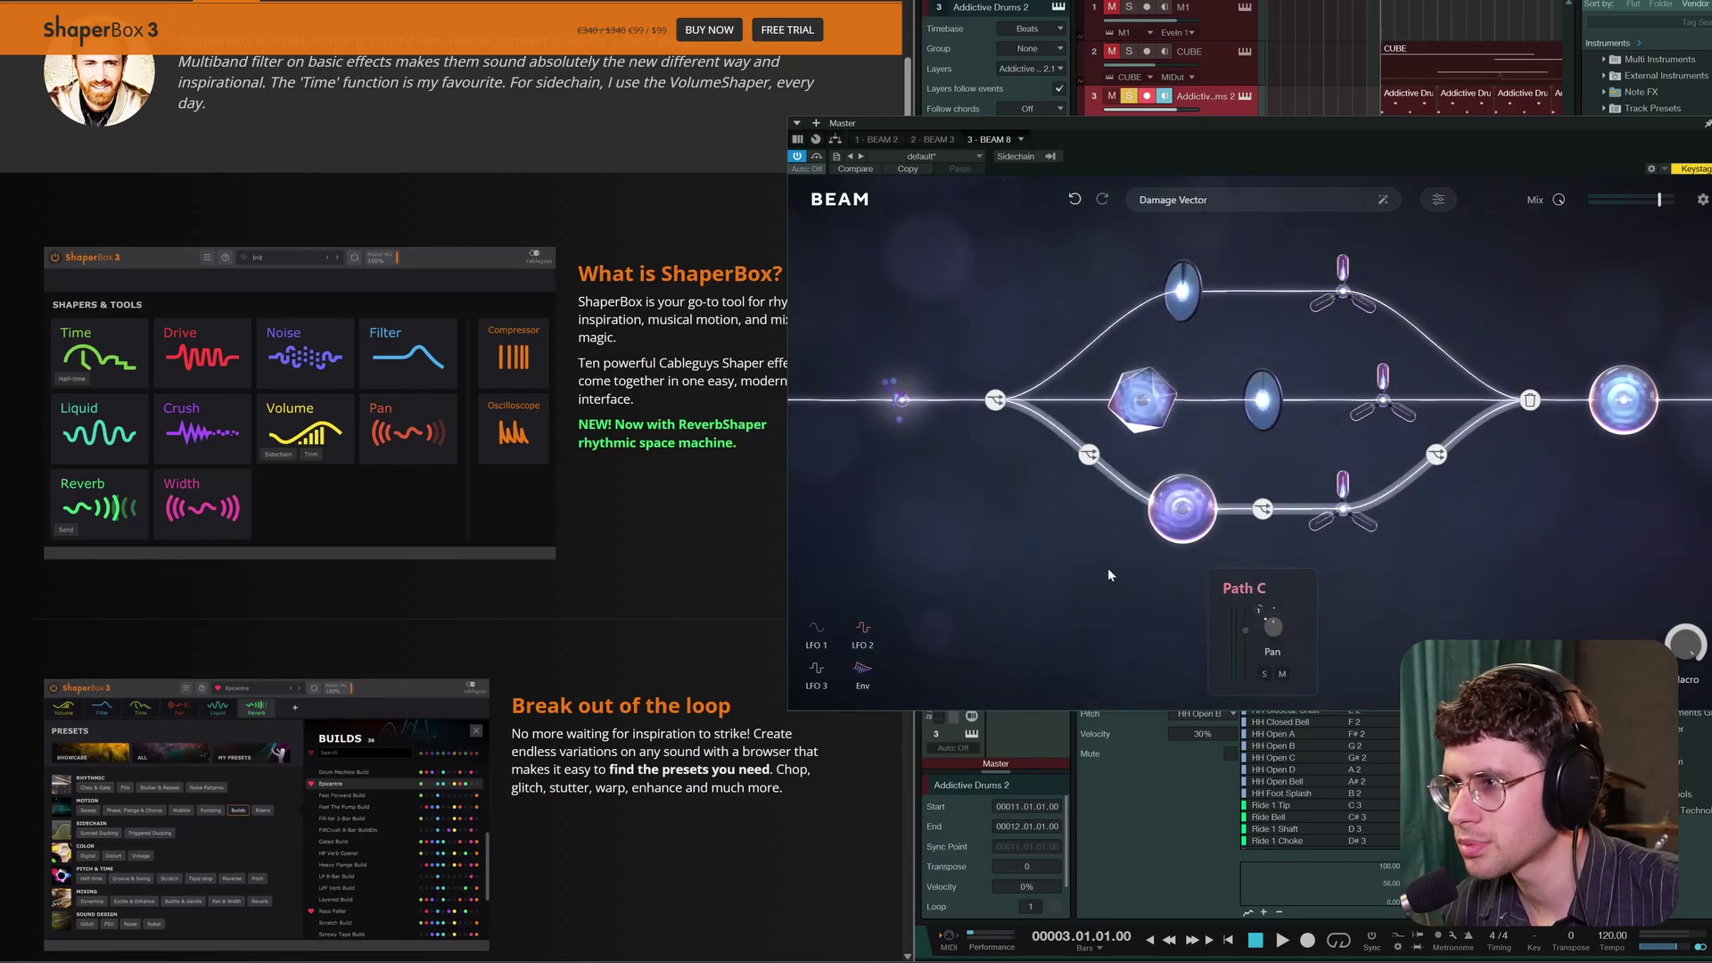
click(1171, 533)
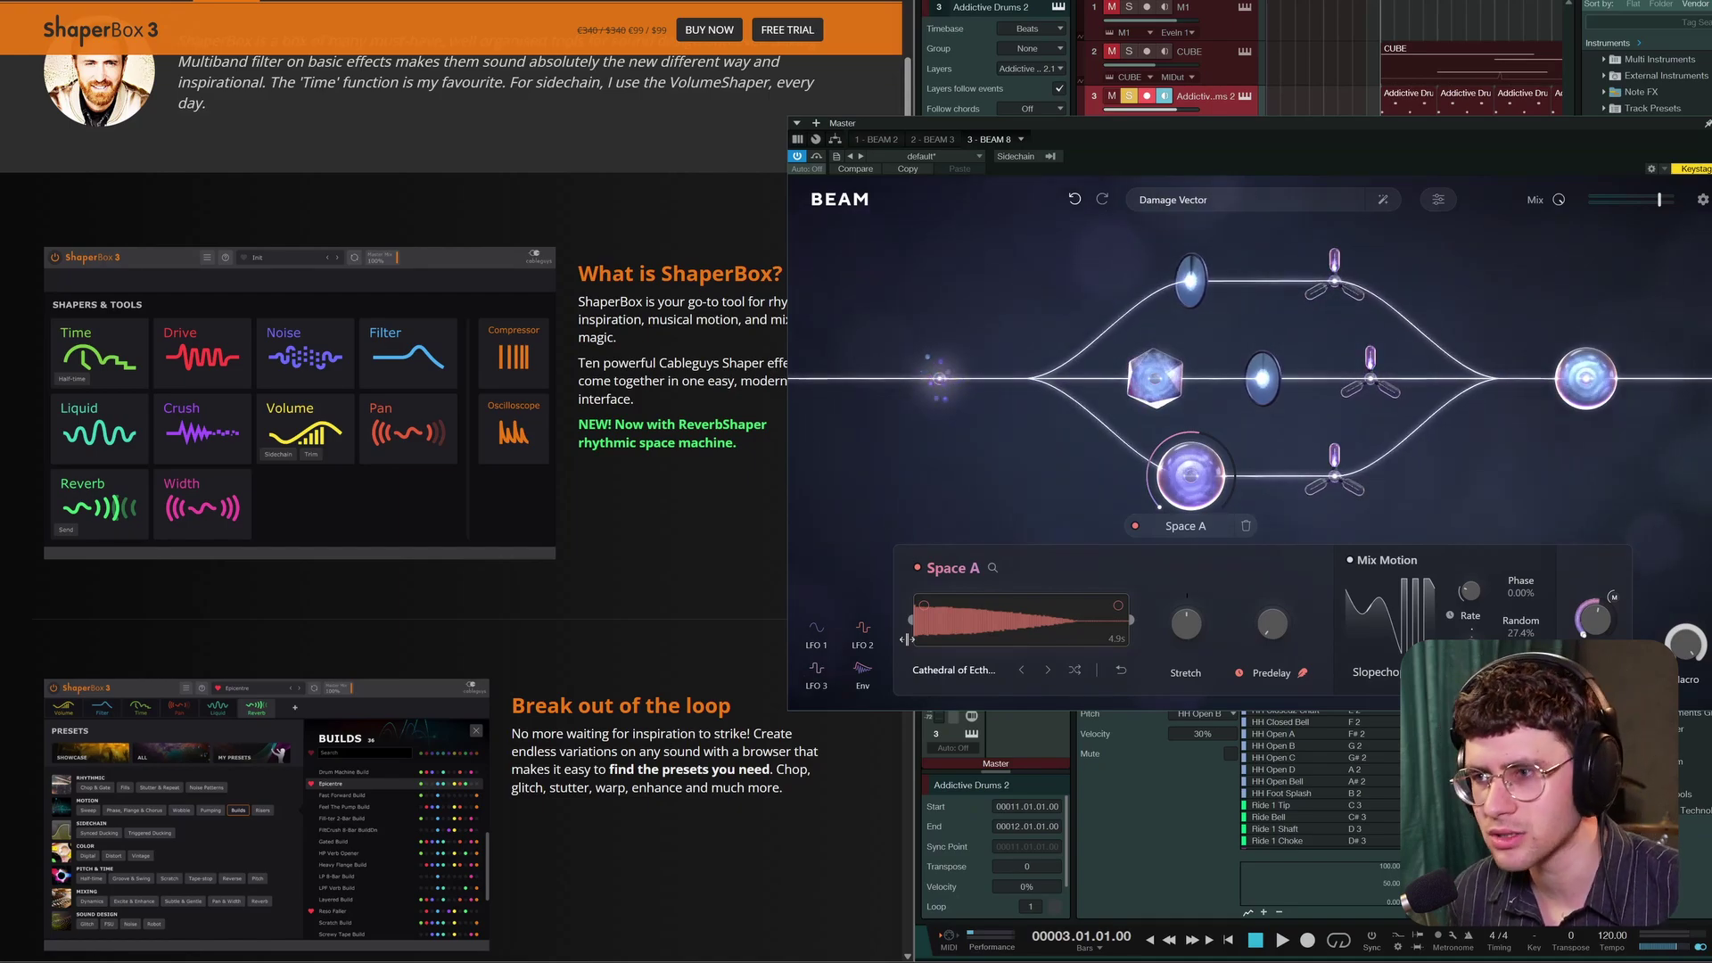
click(1503, 510)
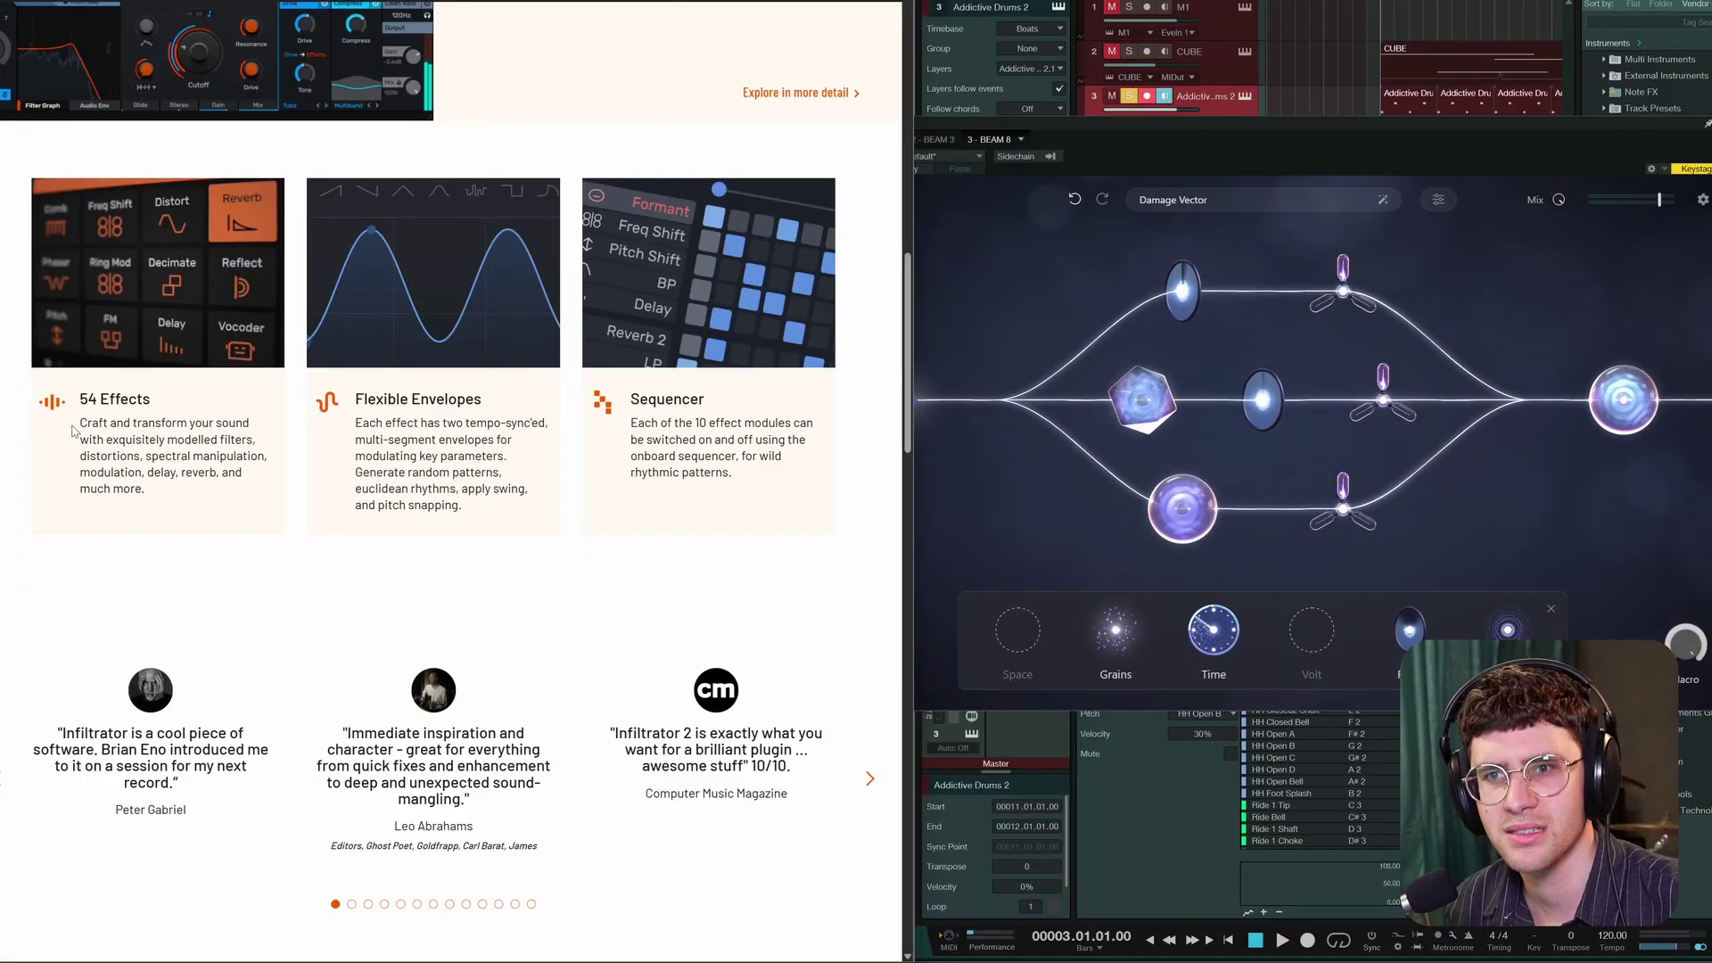
Step: Look over the Infiltrator 2 effects overview and compare it with the filter types offered by BEAM's Filter B
scroll(74, 432, down, 8)
scroll(84, 410, up, 9)
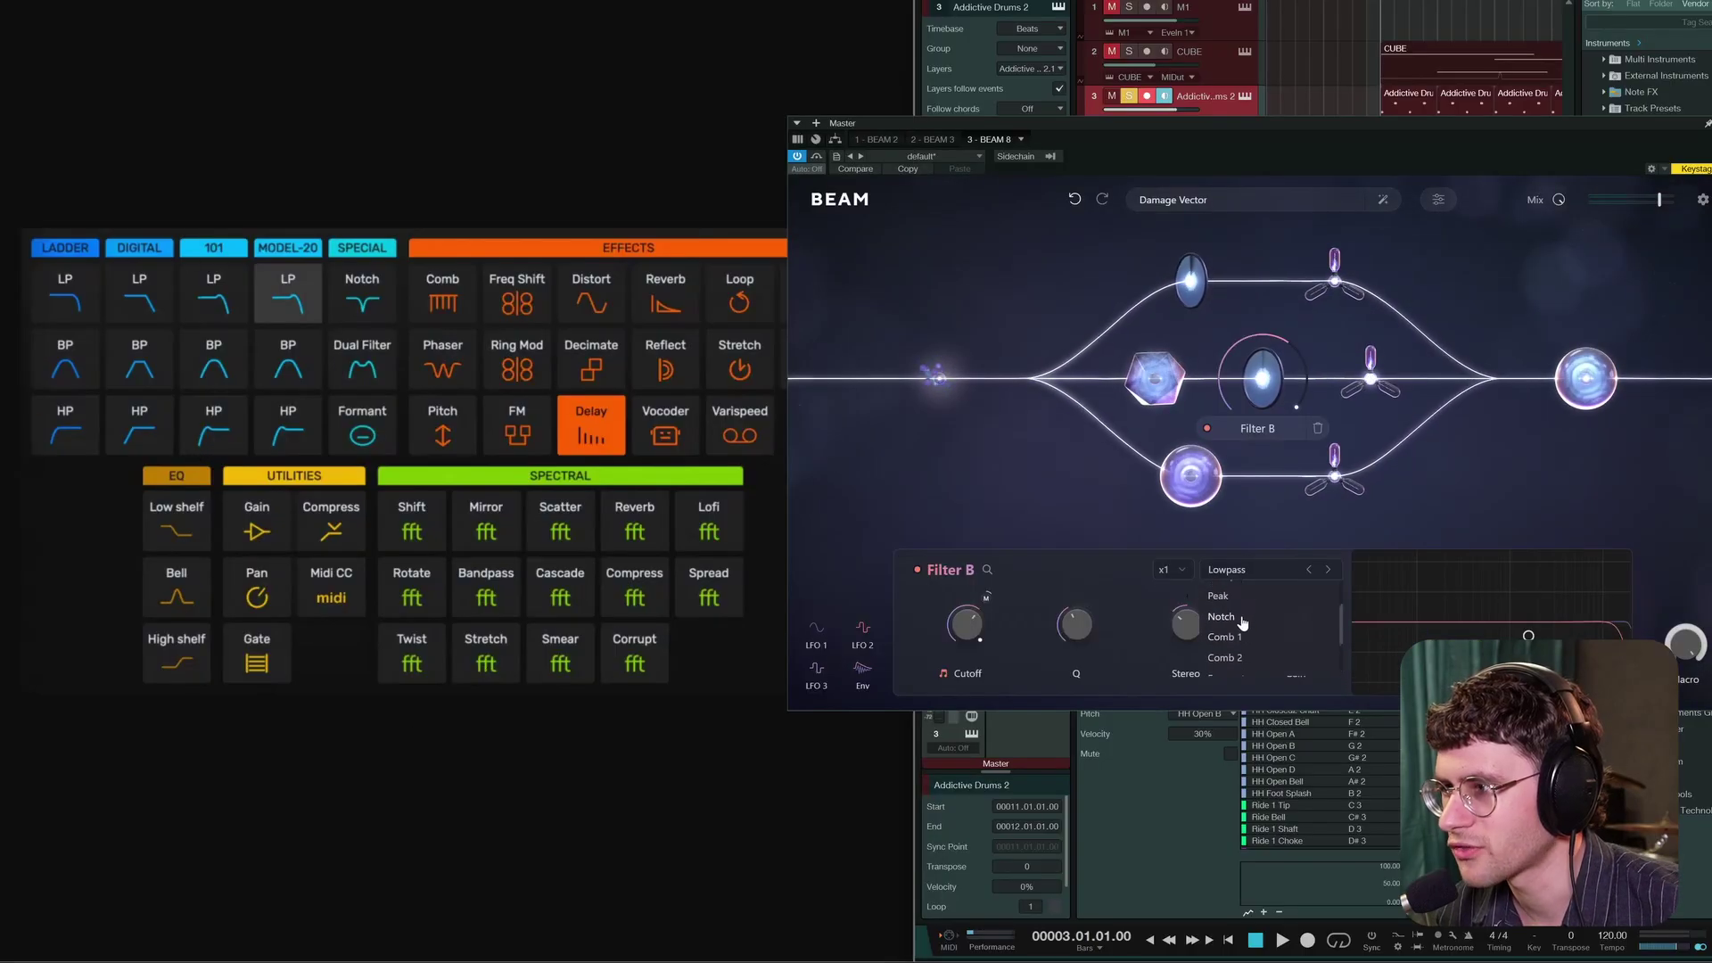
scroll(1248, 648, up, 3)
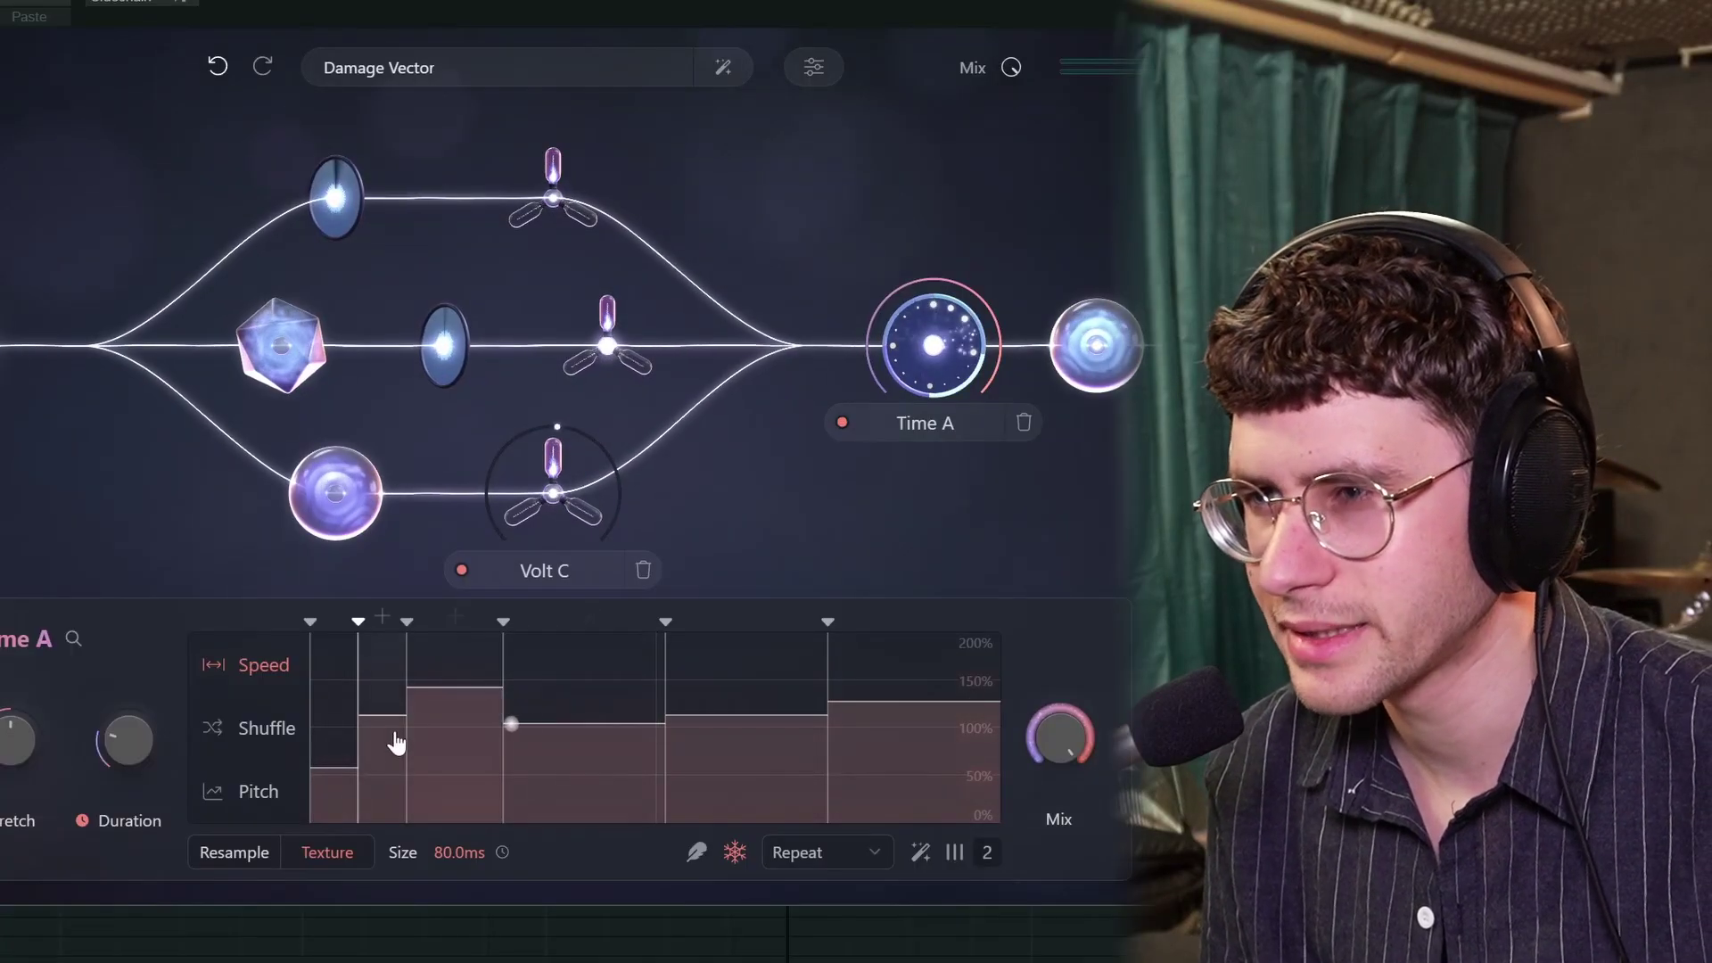
Step: Shift the division markers in Time A's Speed sequence, moving the second one to 0.03 in the six-segment pattern
mouse_move(357, 621)
mouse_down()
mouse_move(391, 621)
mouse_move(332, 621)
mouse_up()
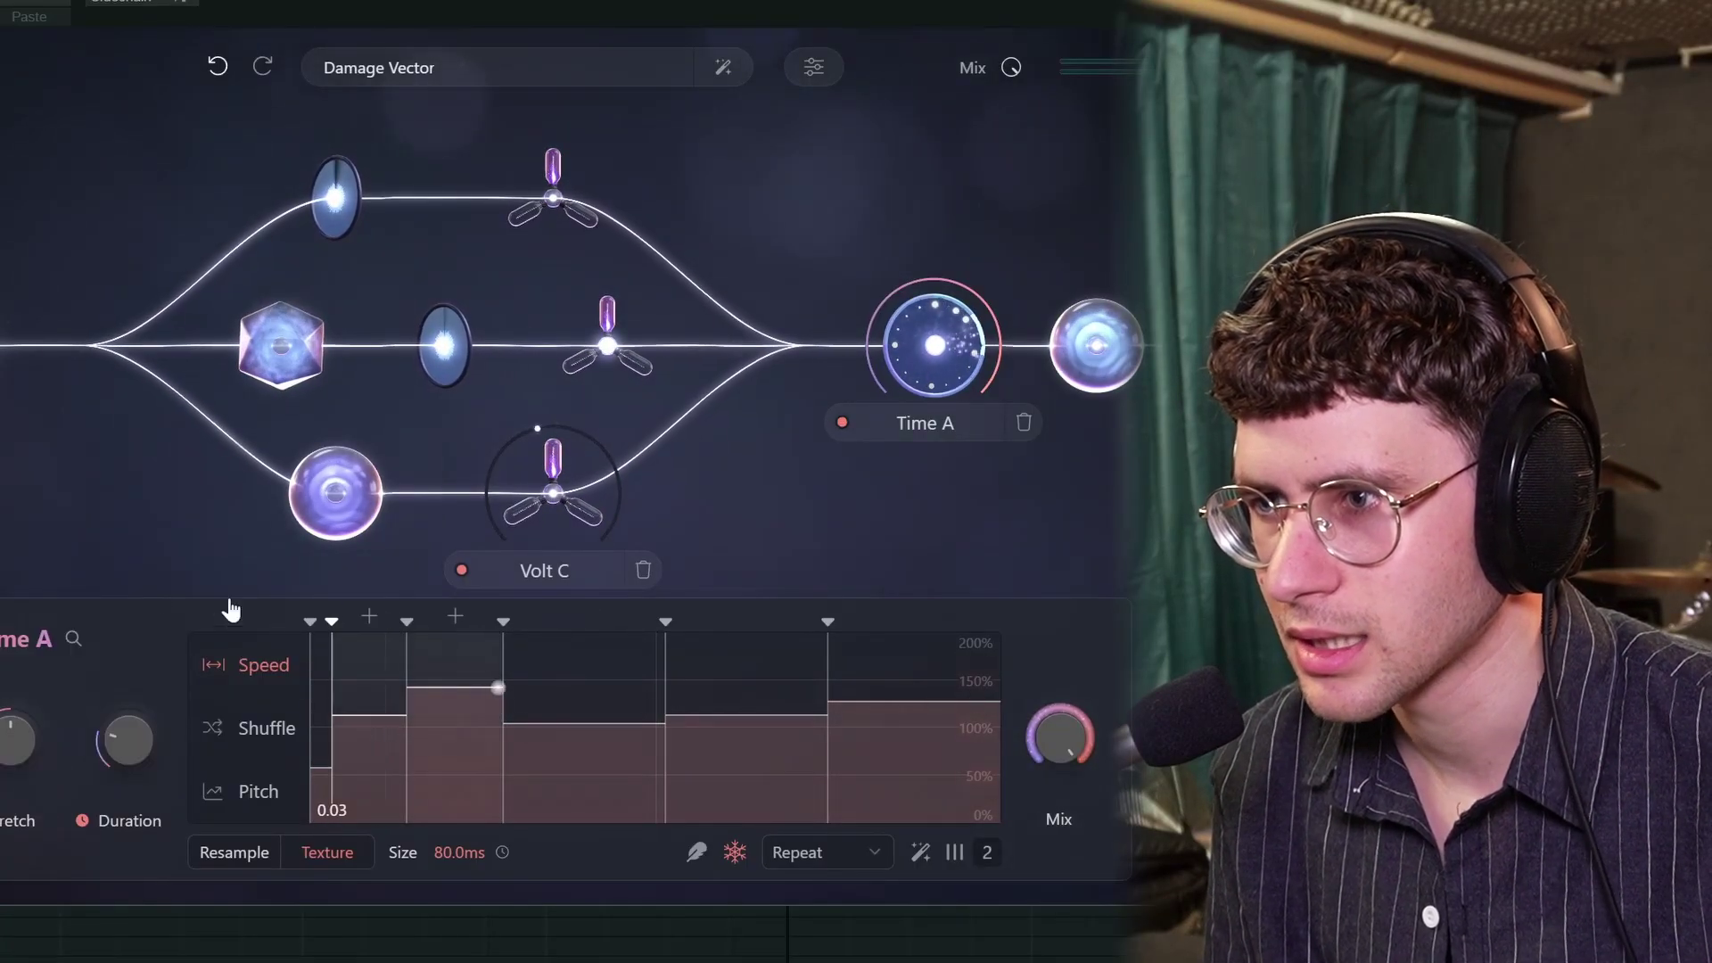
mouse_move(230, 610)
mouse_down()
mouse_move(412, 592)
mouse_move(378, 597)
mouse_up()
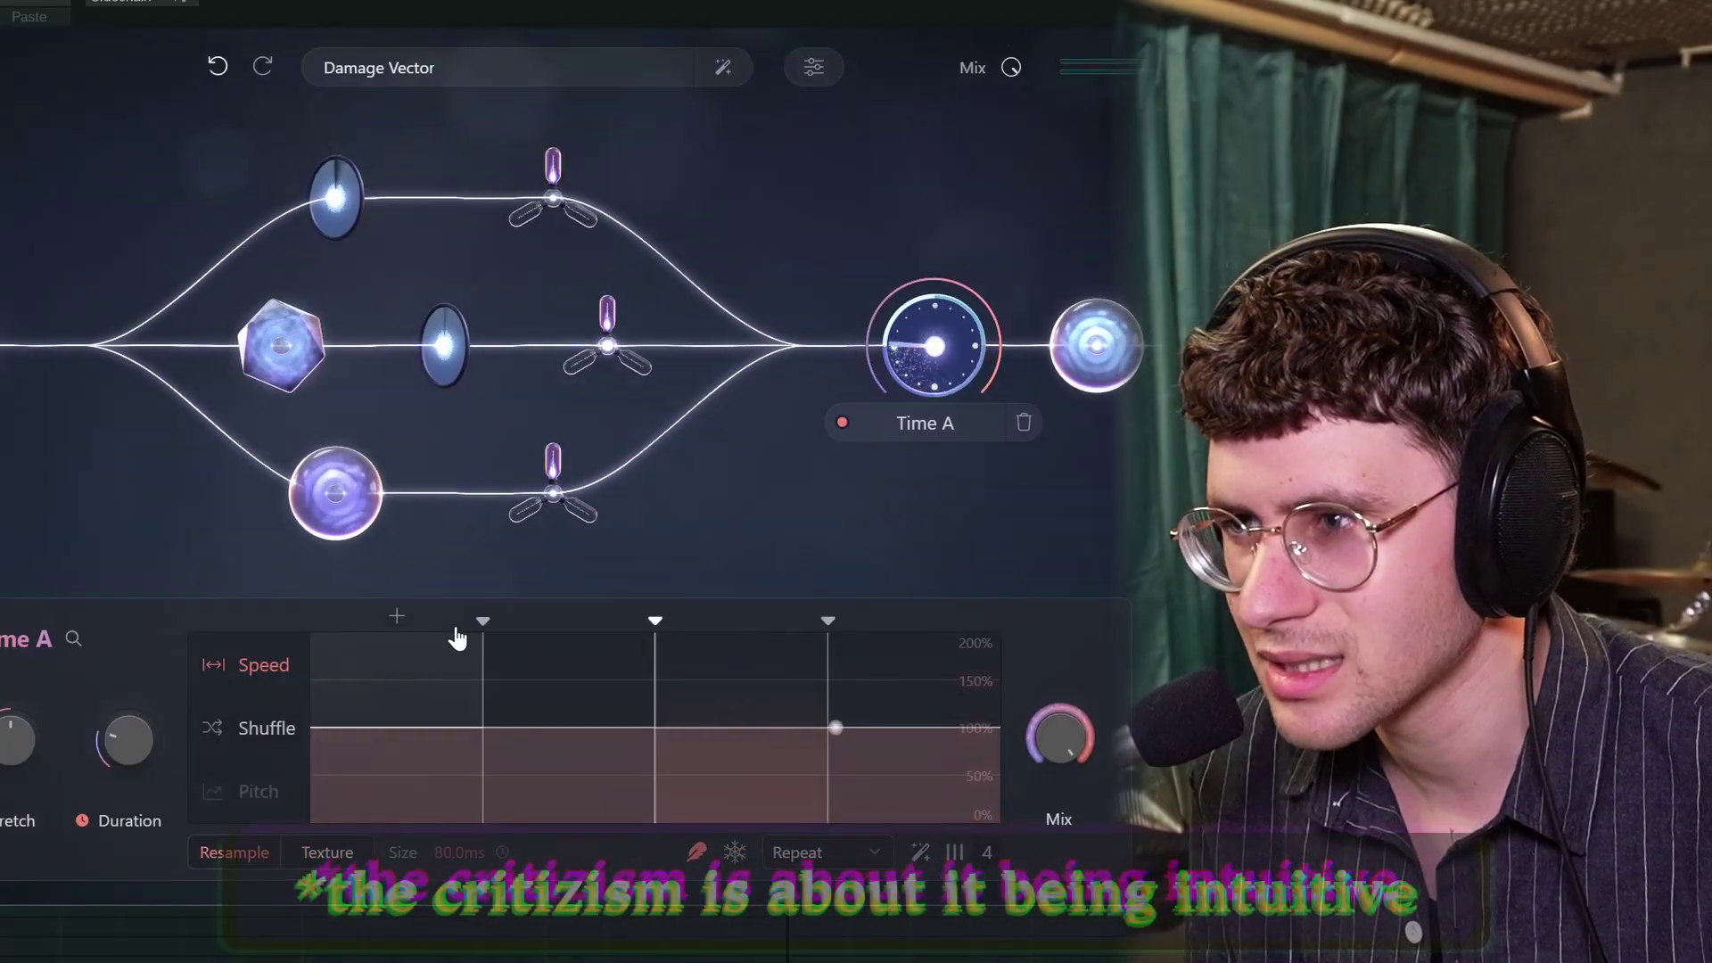
drag(482, 621, 836, 622)
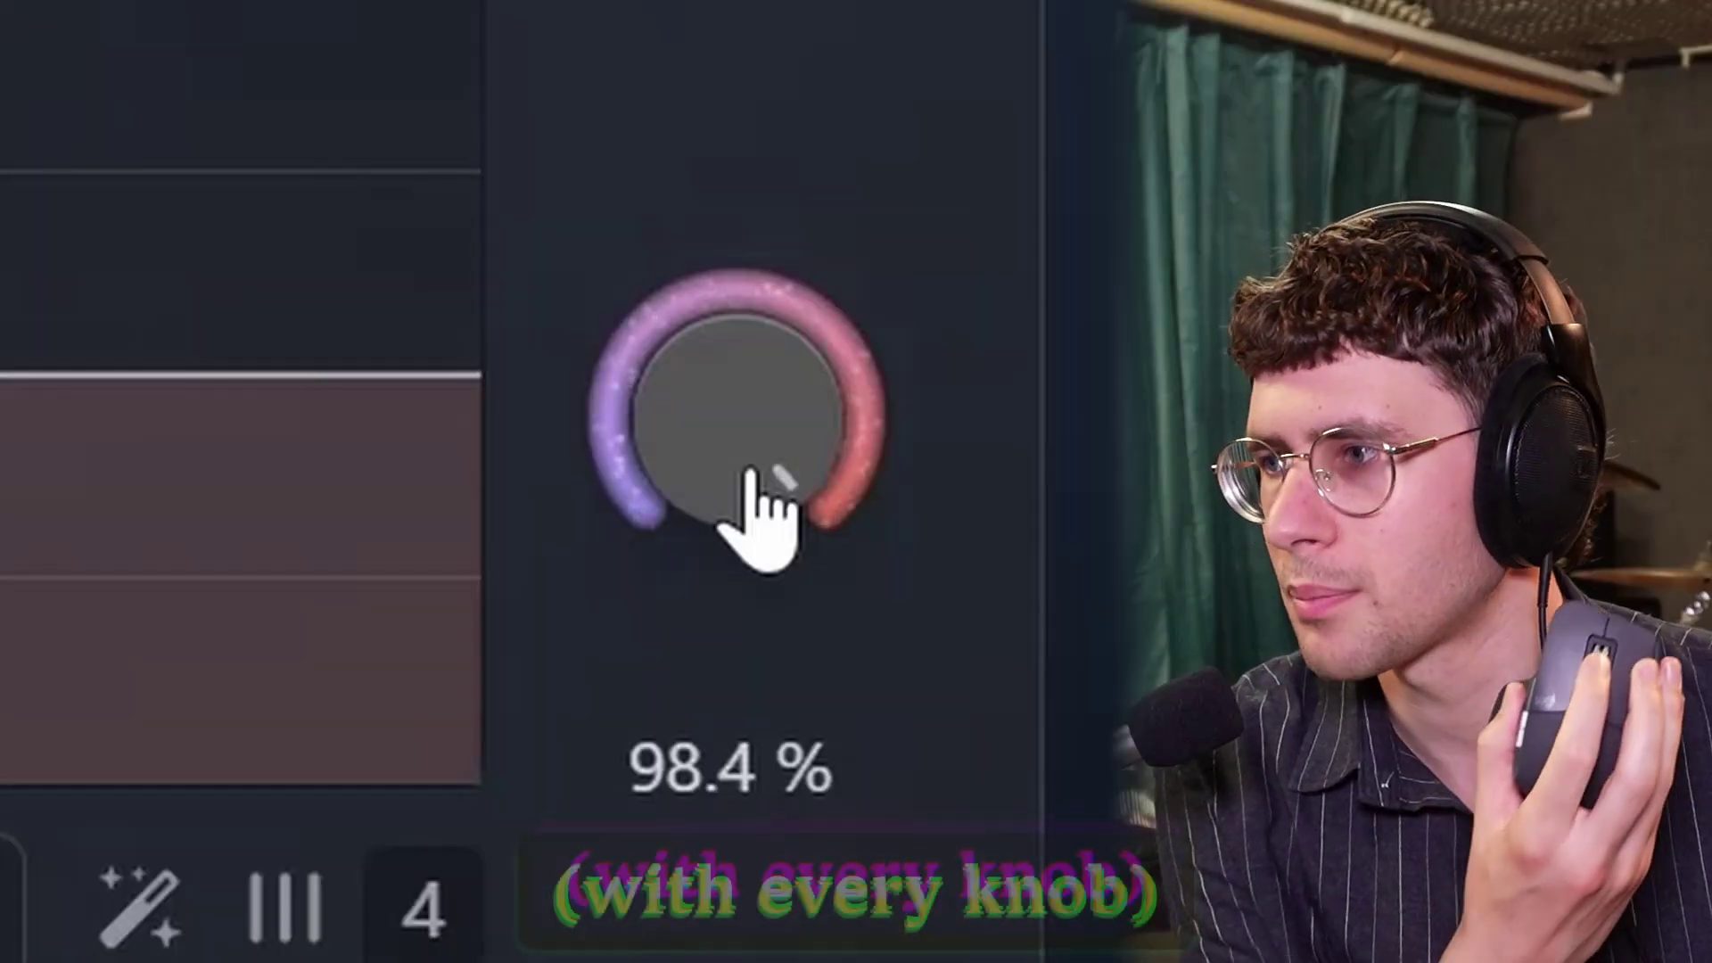
Step: Compare how knobs respond to scrolling on BEAM's Time A Mix, Unfiltered Audio Zip's Mix and CUBE 2's Macro
scroll(758, 517, down, 3)
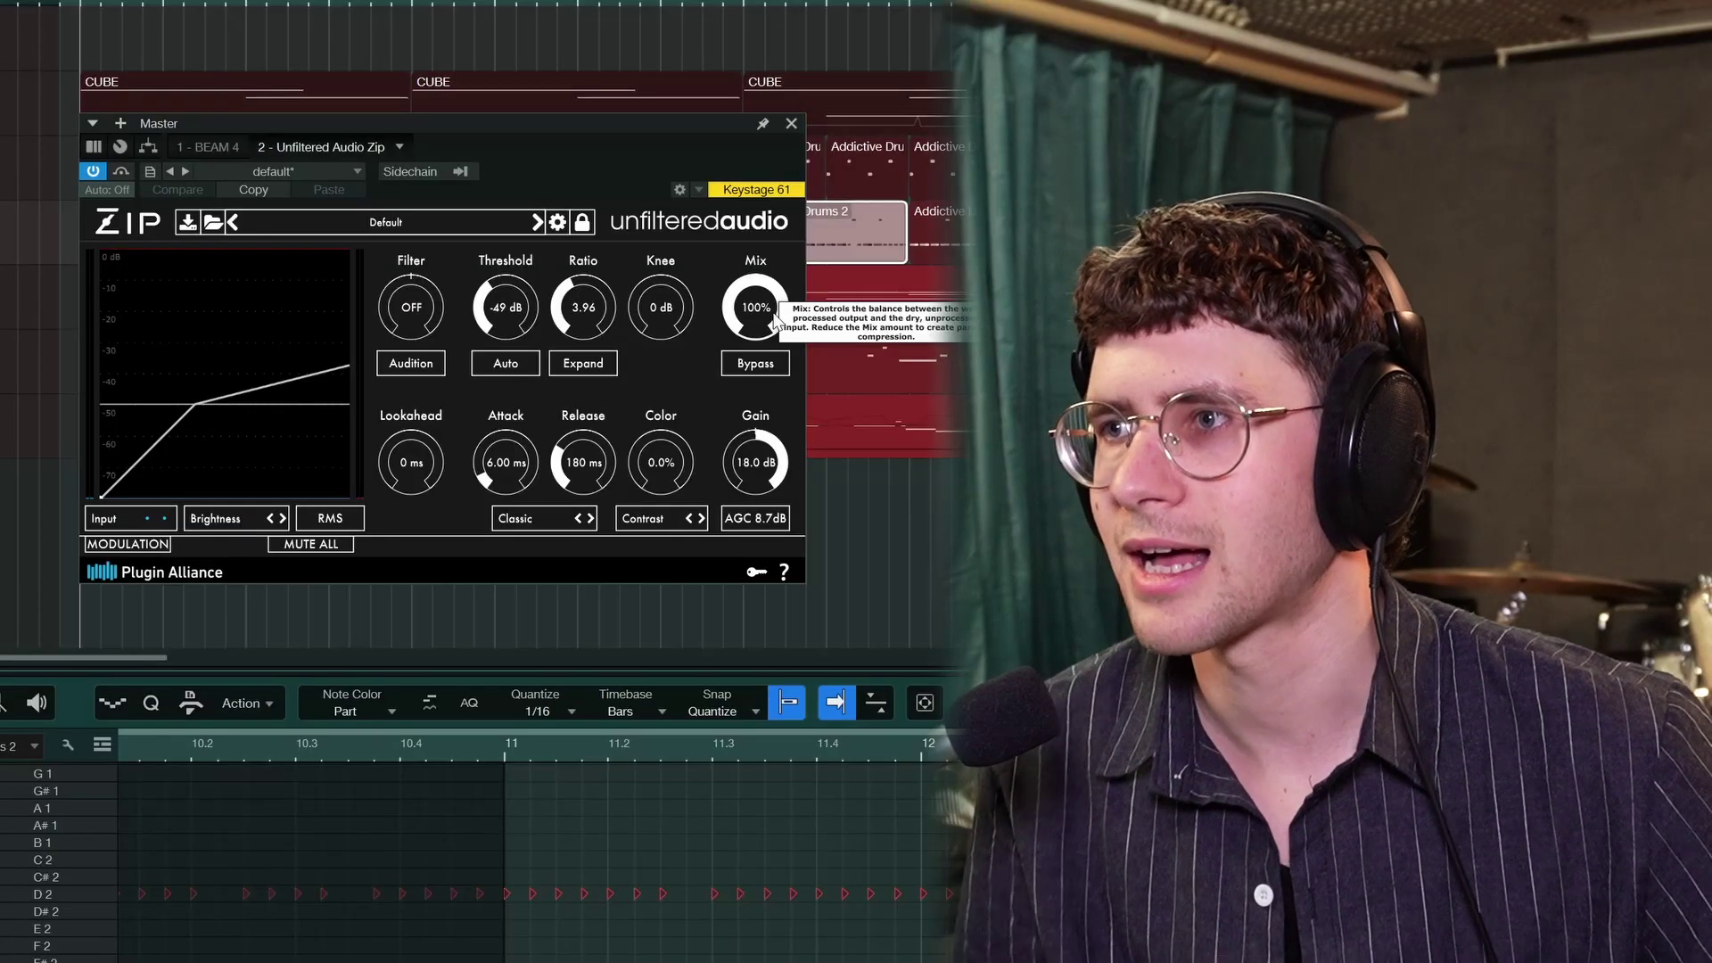
scroll(569, 253, down, 10)
scroll(756, 308, up, 10)
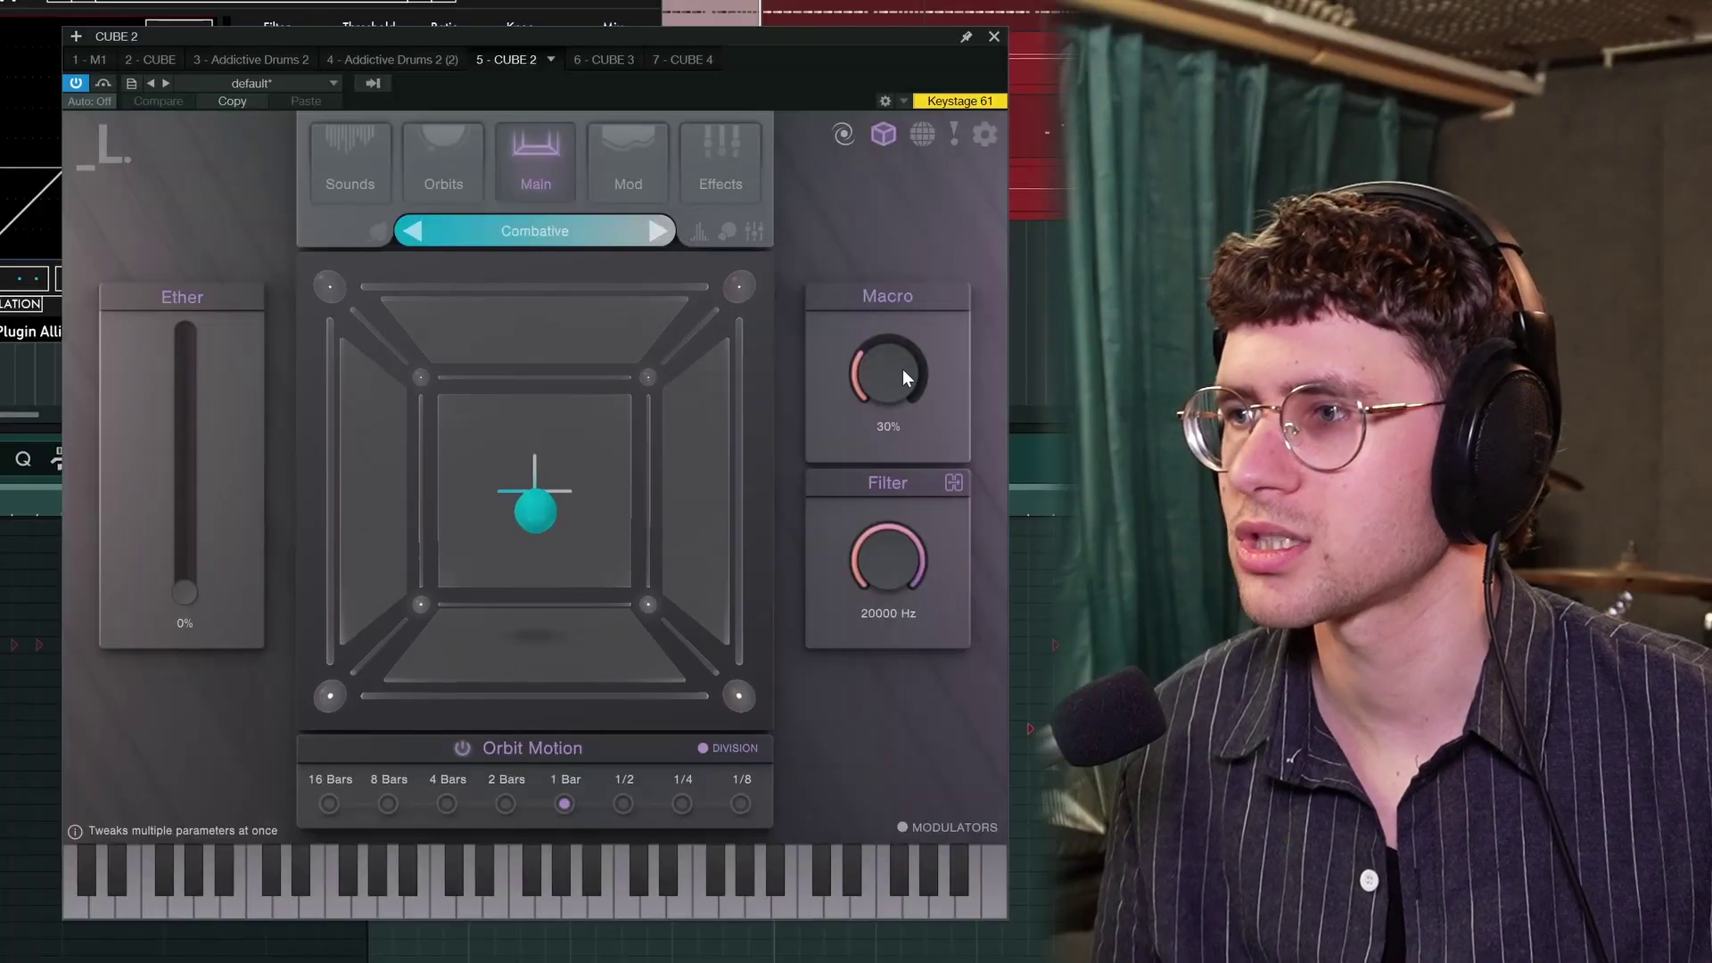
scroll(903, 369, up, 10)
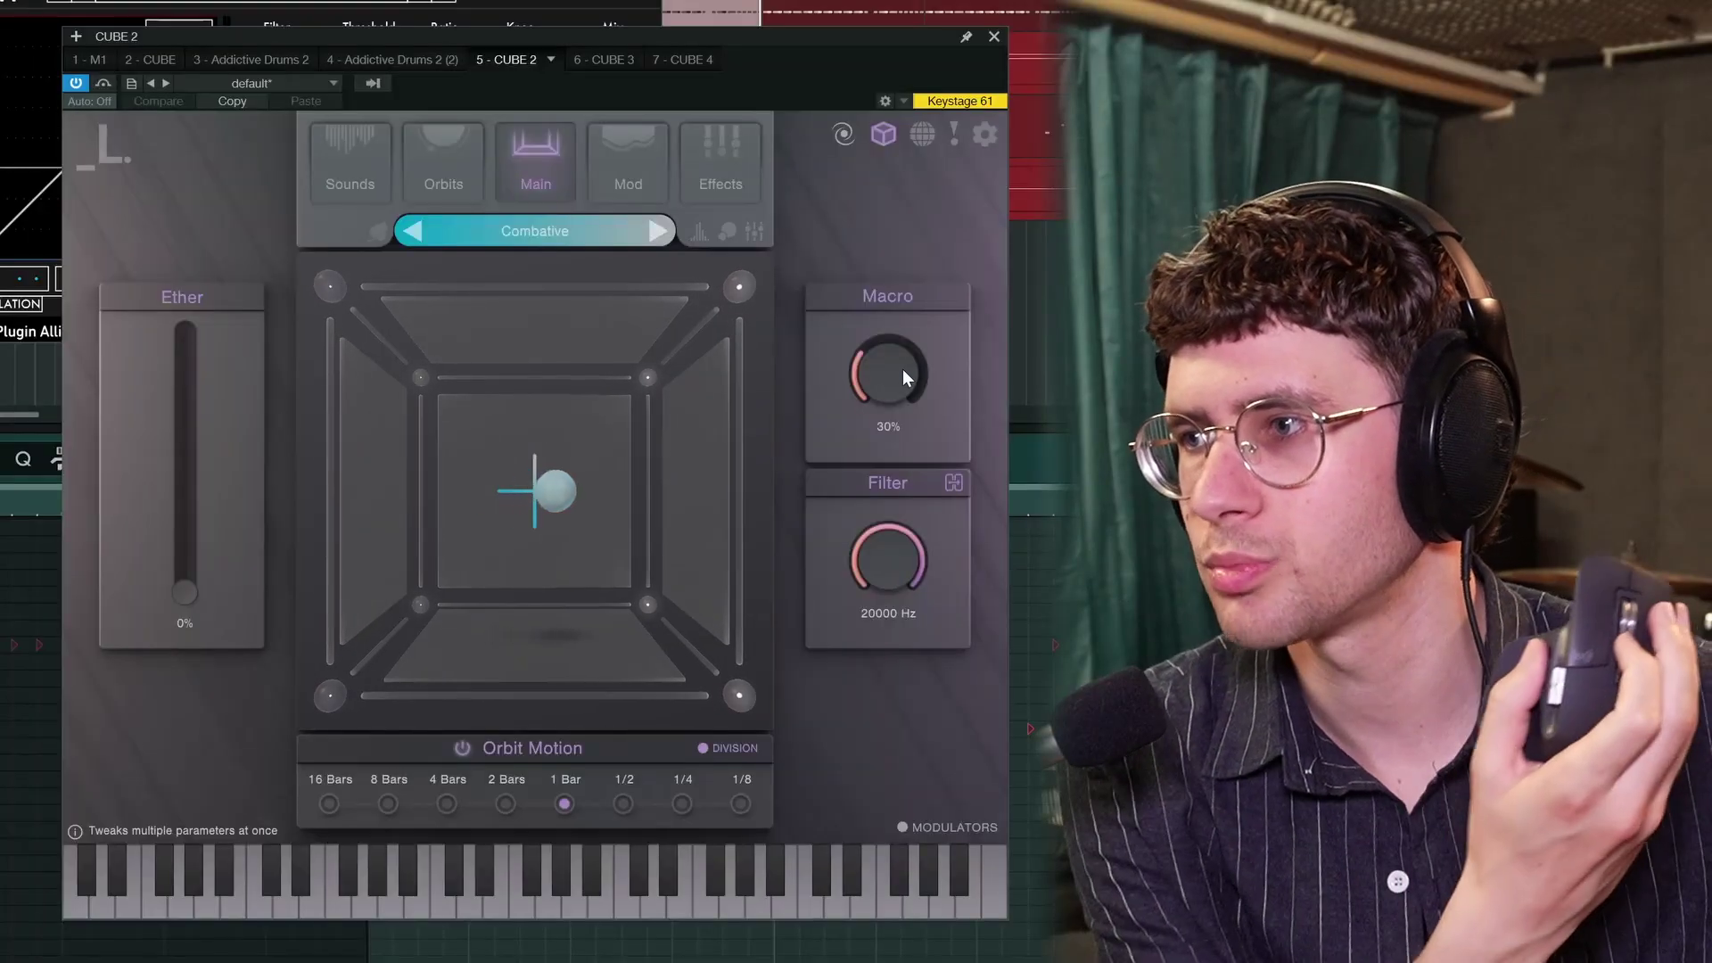
scroll(902, 369, down, 10)
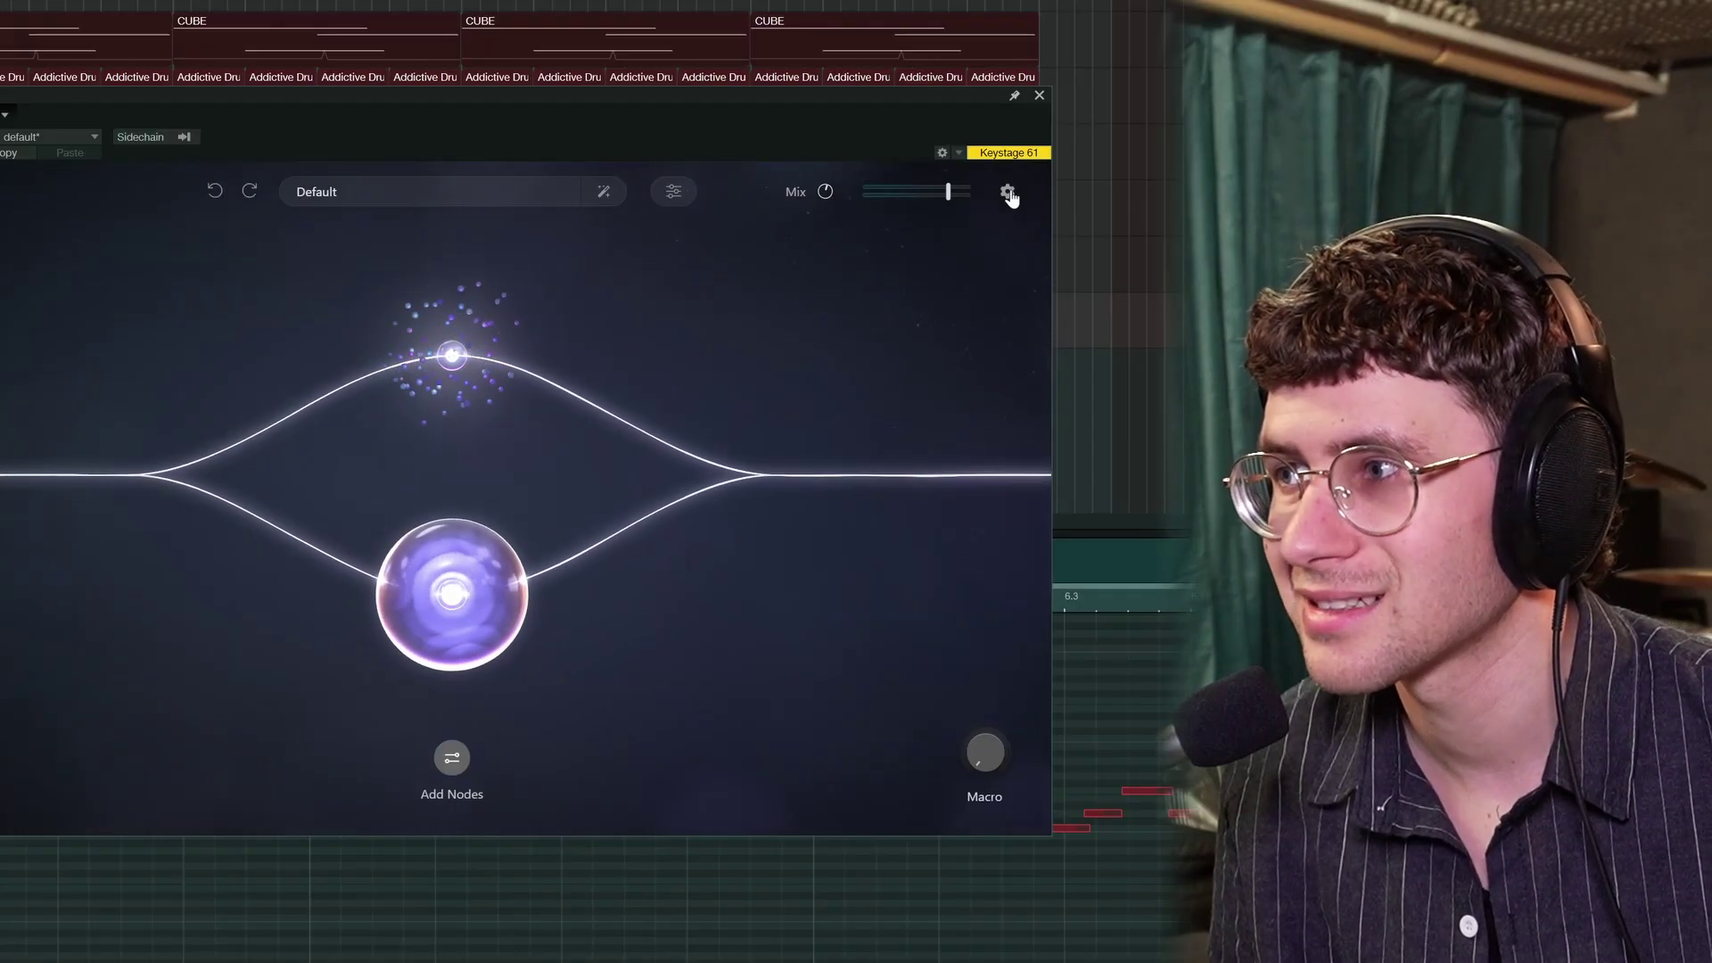
Step: Open BEAM's settings to check the Knob Scroll Direction option
click(1006, 192)
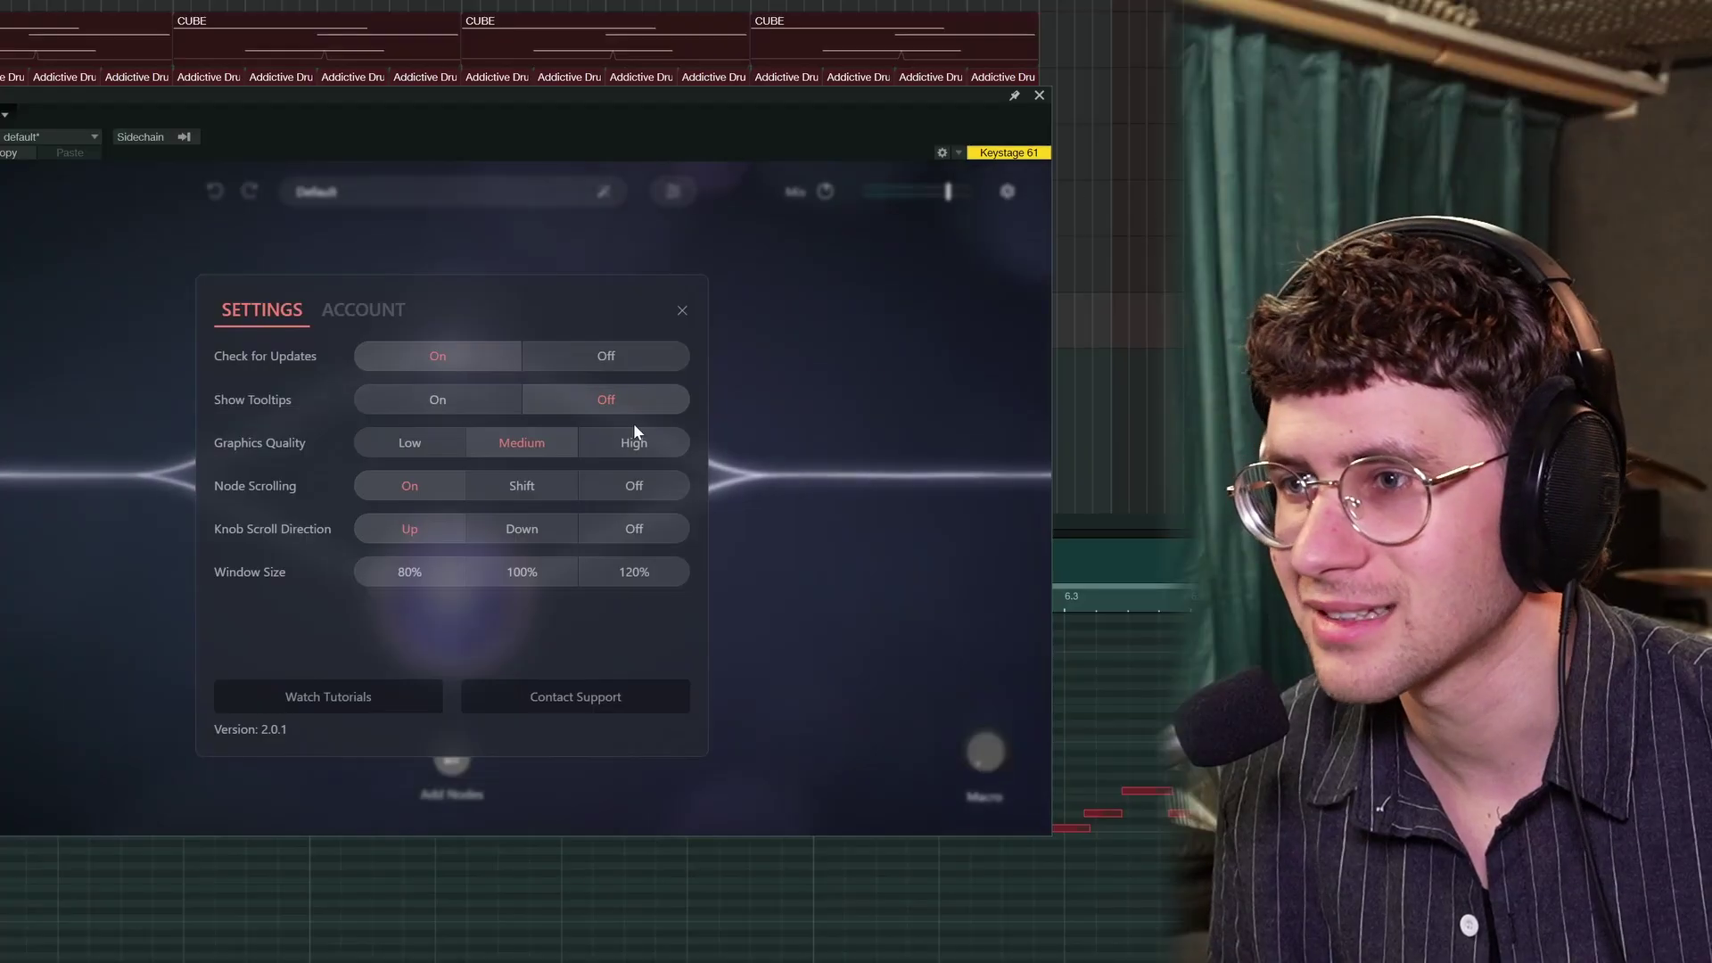